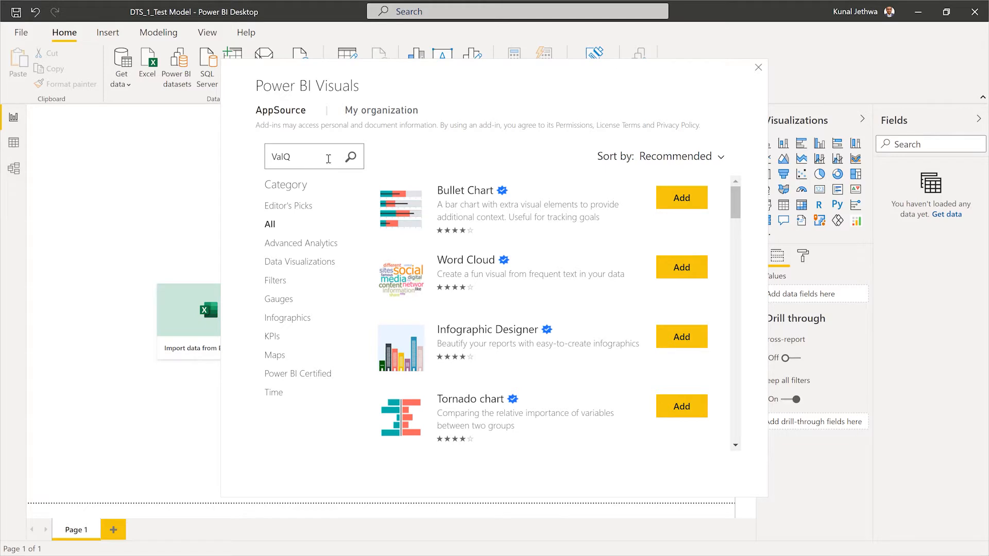
# Search AppSource for ValQ, add the valQ – Collaborate visual and pin it among the standard report visuals
pyautogui.click(350, 157)
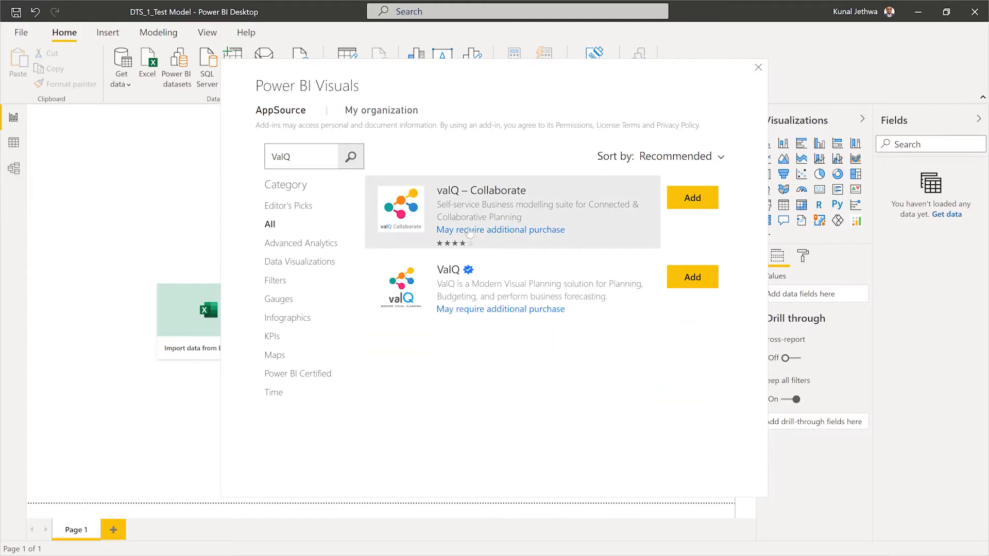
pyautogui.click(699, 206)
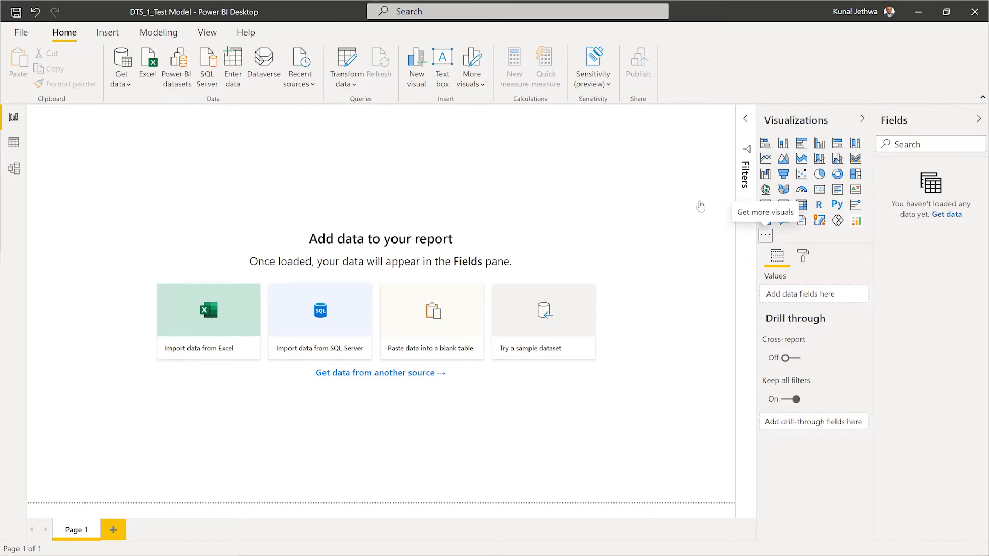
pyautogui.click(609, 308)
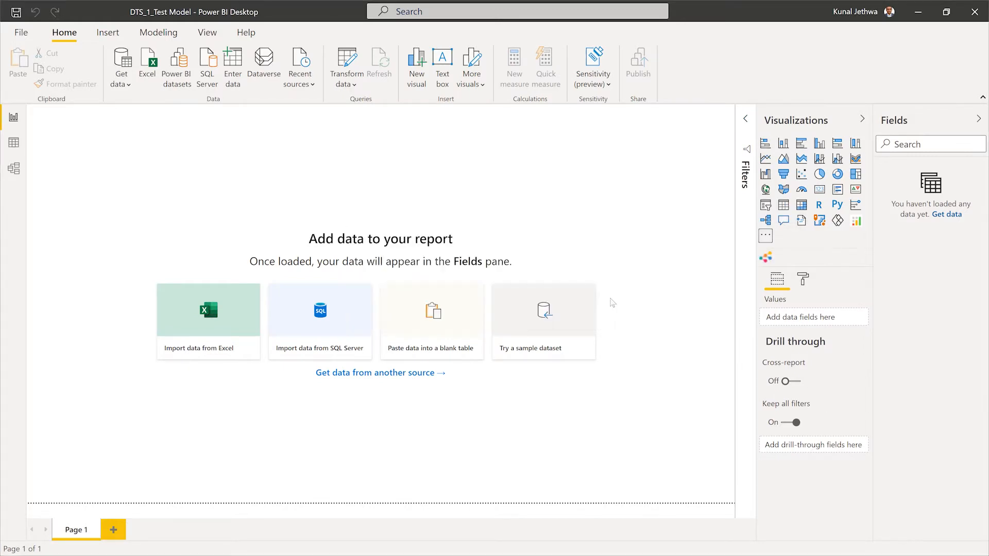
pyautogui.rightClick(767, 259)
pyautogui.press('Escape')
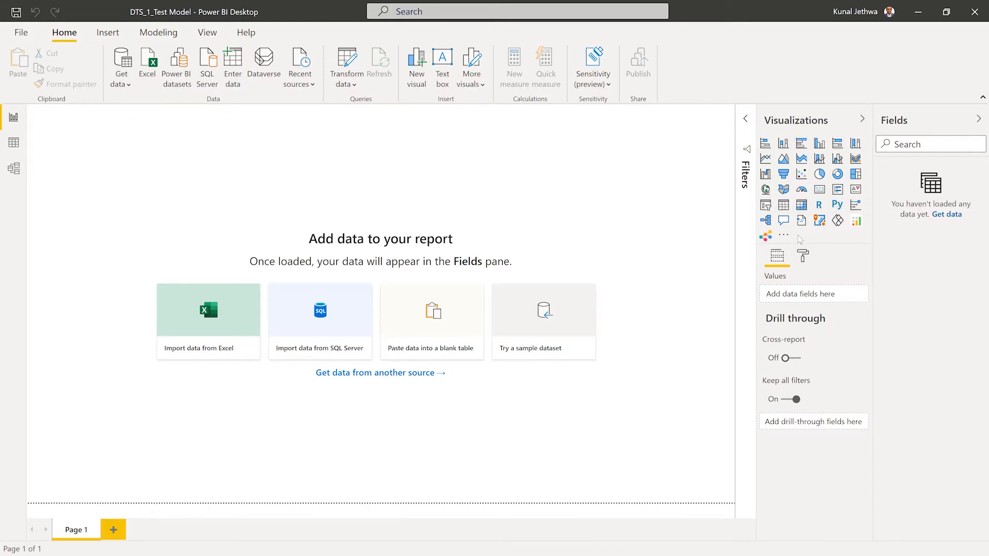
# Connect to the Excel workbook Data Source - Merged_Columns as the report's data source
pyautogui.click(122, 82)
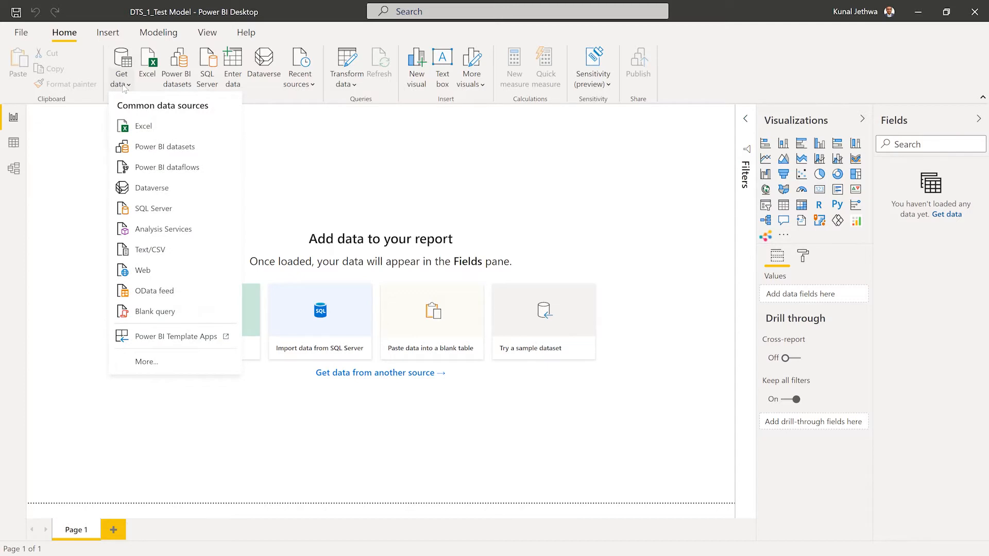
pyautogui.click(144, 126)
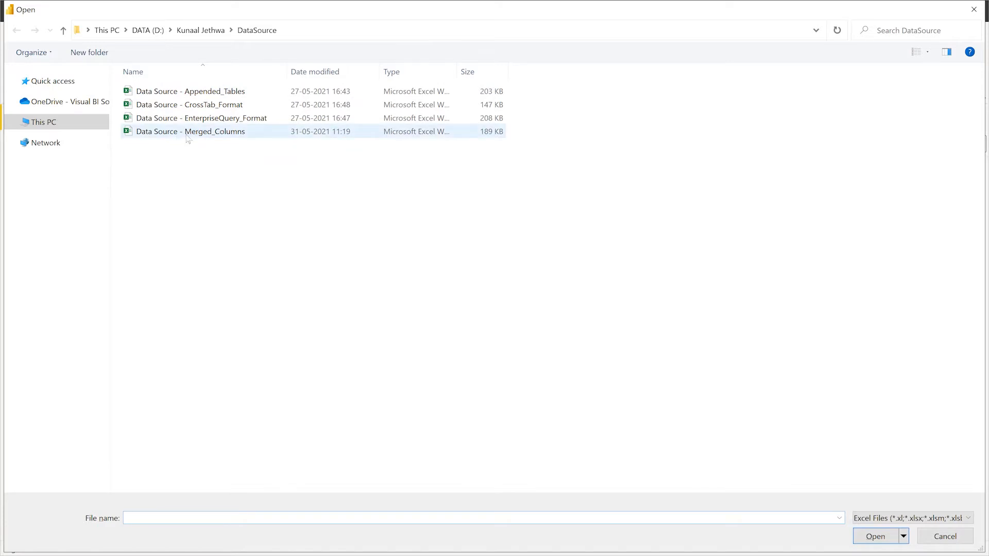
pyautogui.click(210, 135)
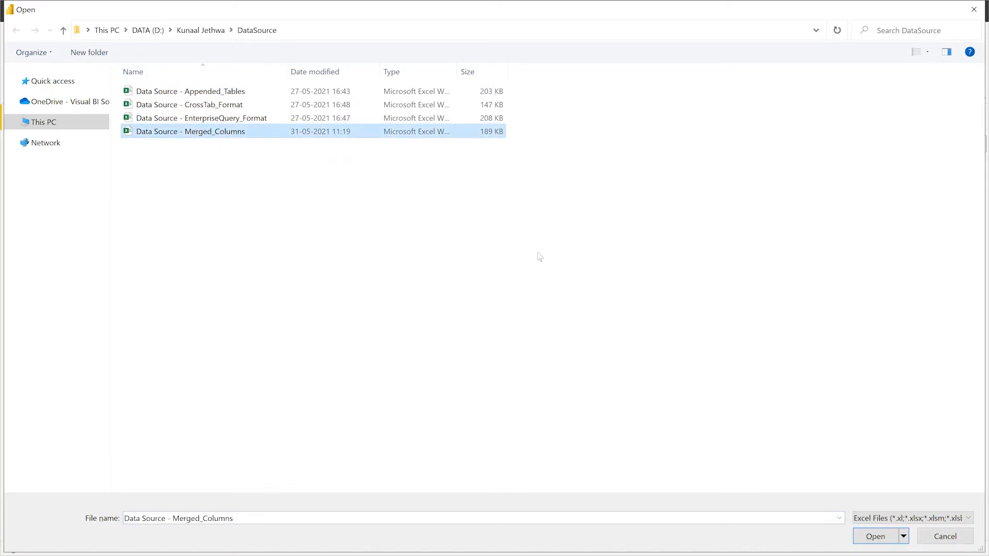
pyautogui.click(875, 538)
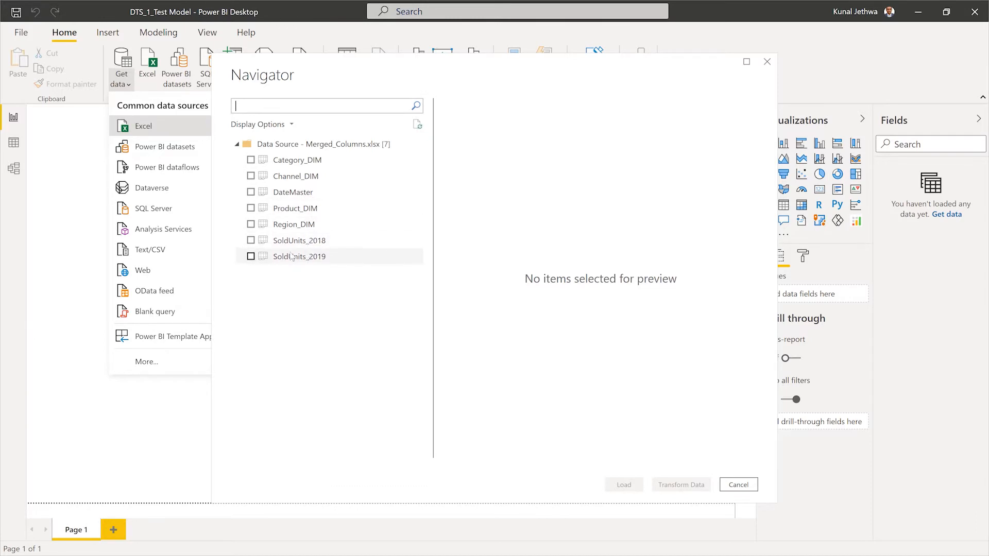
# Select Category_DIM, Channel_DIM, DateMaster, Product_DIM, Region_DIM, SoldUnits_2018 and SoldUnits_2019, and open them for data transformation
pyautogui.click(251, 160)
pyautogui.click(251, 176)
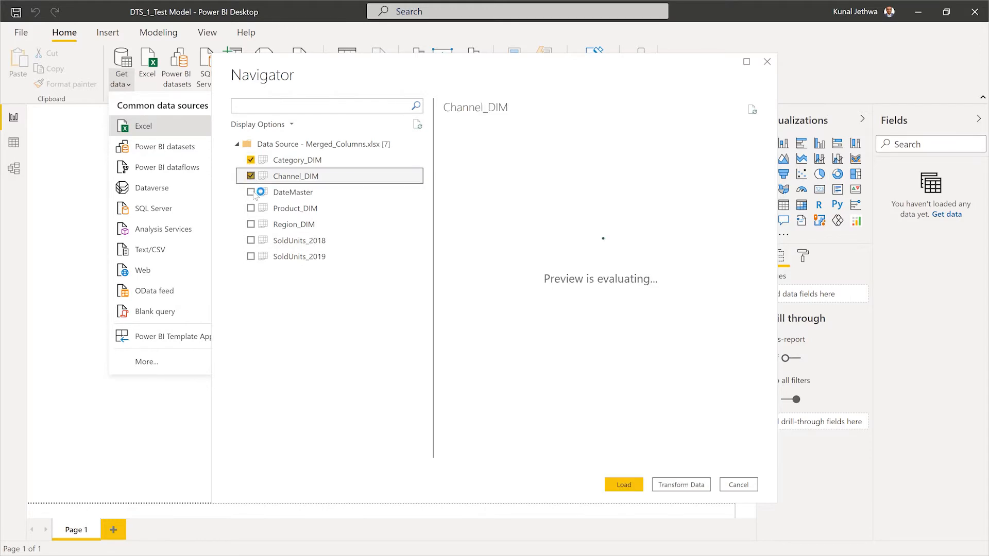
pyautogui.click(251, 193)
pyautogui.click(251, 208)
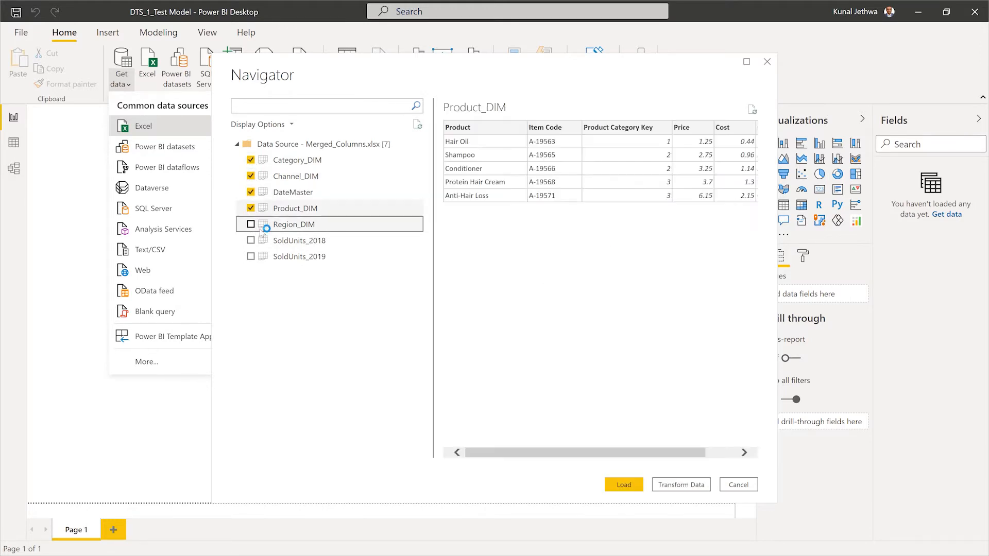
pyautogui.click(251, 225)
pyautogui.click(251, 240)
pyautogui.click(251, 256)
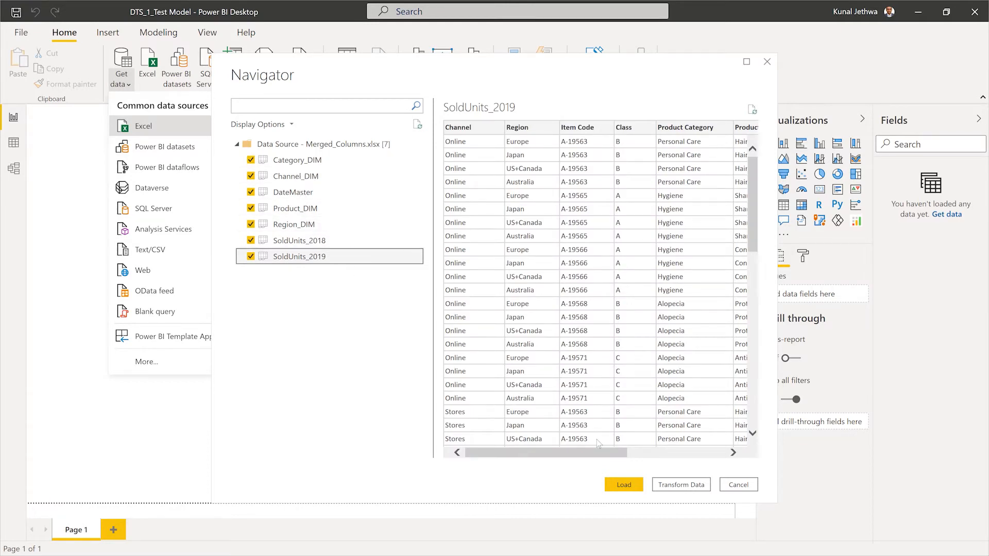
pyautogui.click(683, 484)
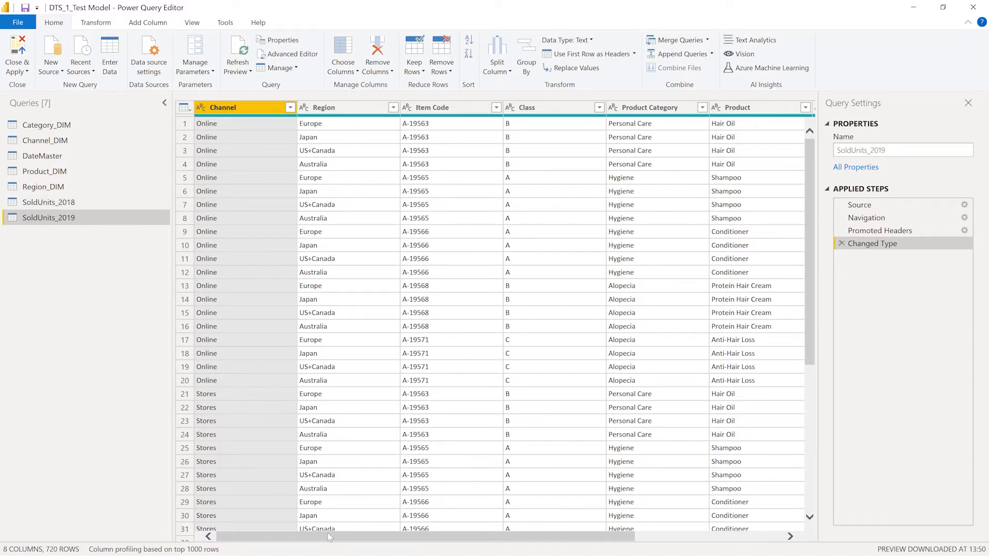
# Start merging queries as a new query, with SoldUnits_2019 as the first table and SoldUnits_2018 as the second
pyautogui.moveTo(329, 538); pyautogui.dragTo(477, 538)
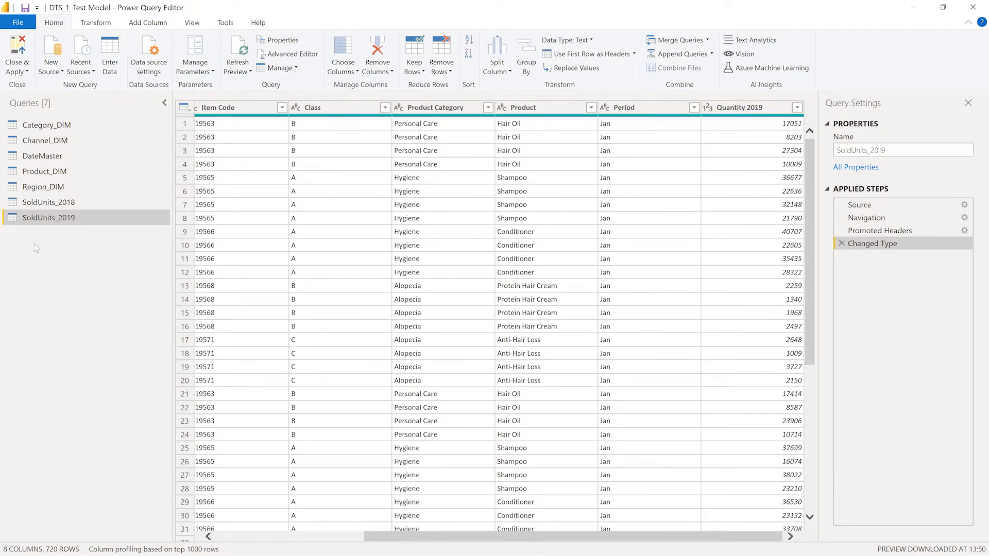
pyautogui.click(708, 42)
pyautogui.click(709, 43)
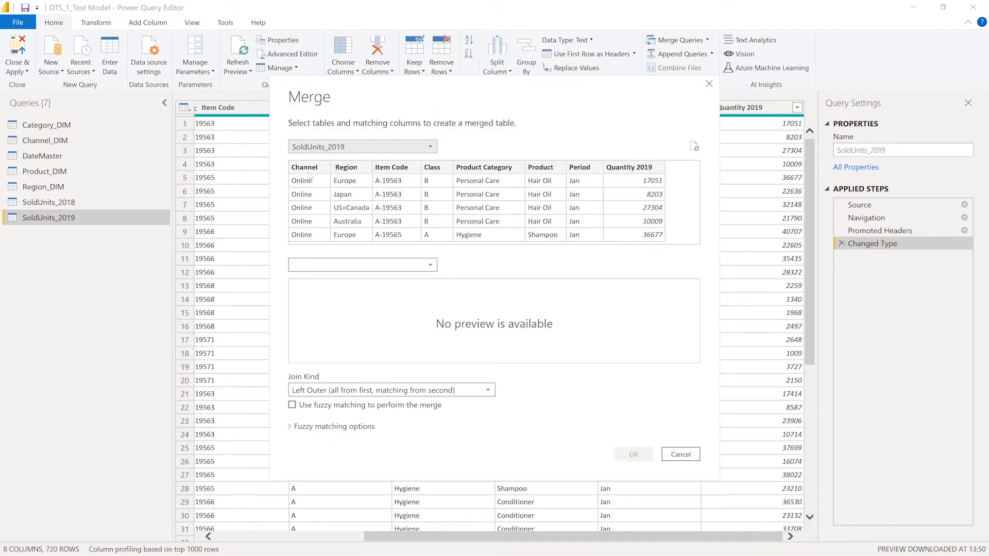
pyautogui.click(330, 266)
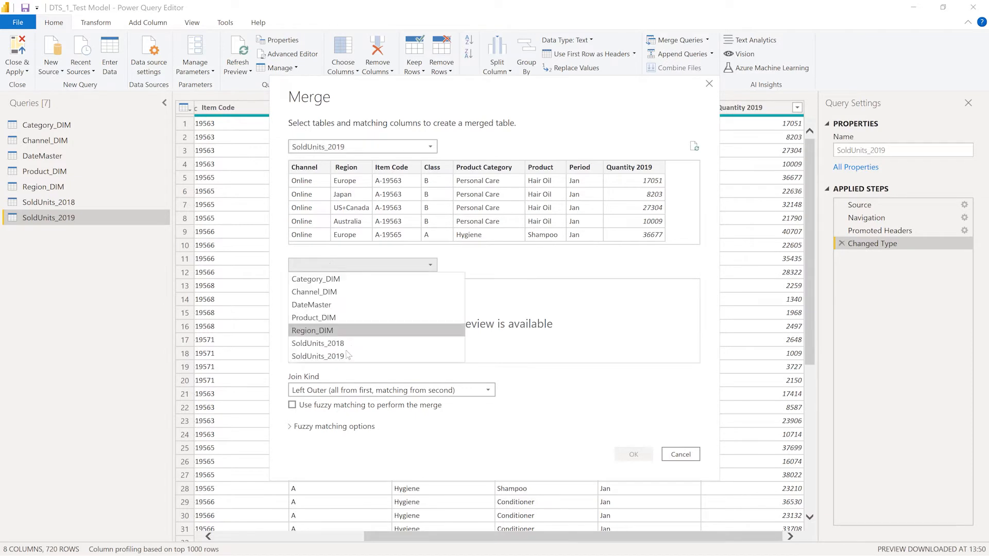
pyautogui.click(332, 342)
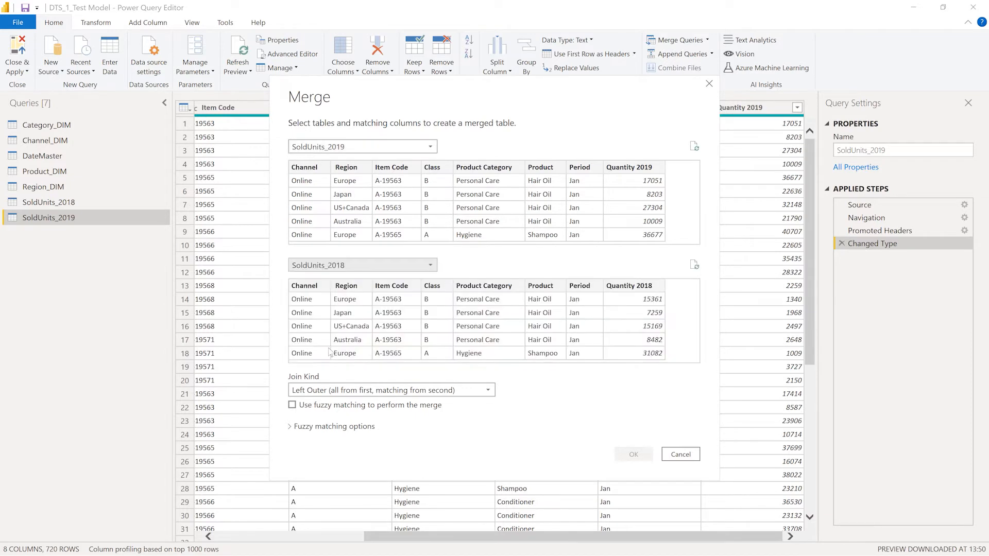
# Match both tables on Channel, Region, Item Code and Period, in that order, and create the left outer merge
pyautogui.click(313, 177)
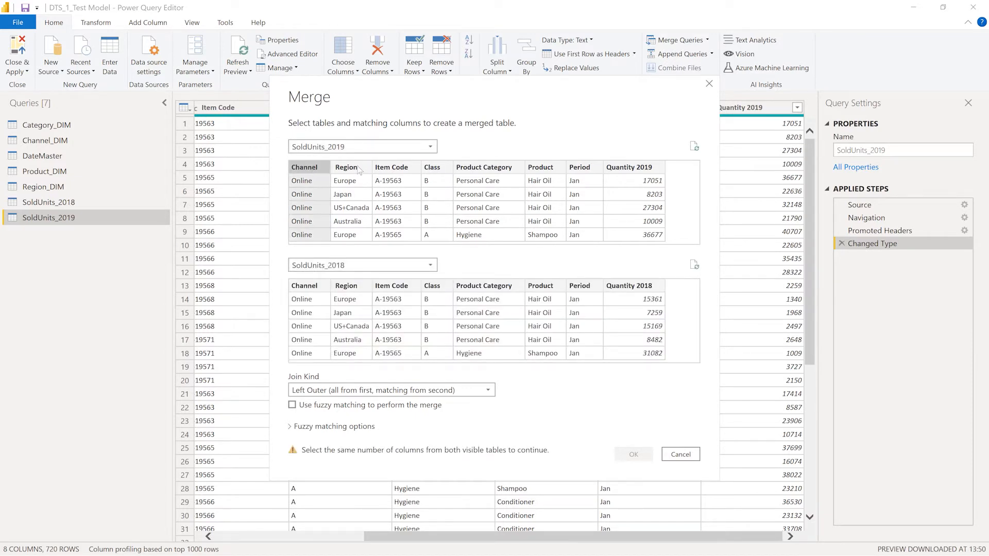
pyautogui.keyDown('ctrl'); pyautogui.click(354, 170); pyautogui.keyUp('ctrl')
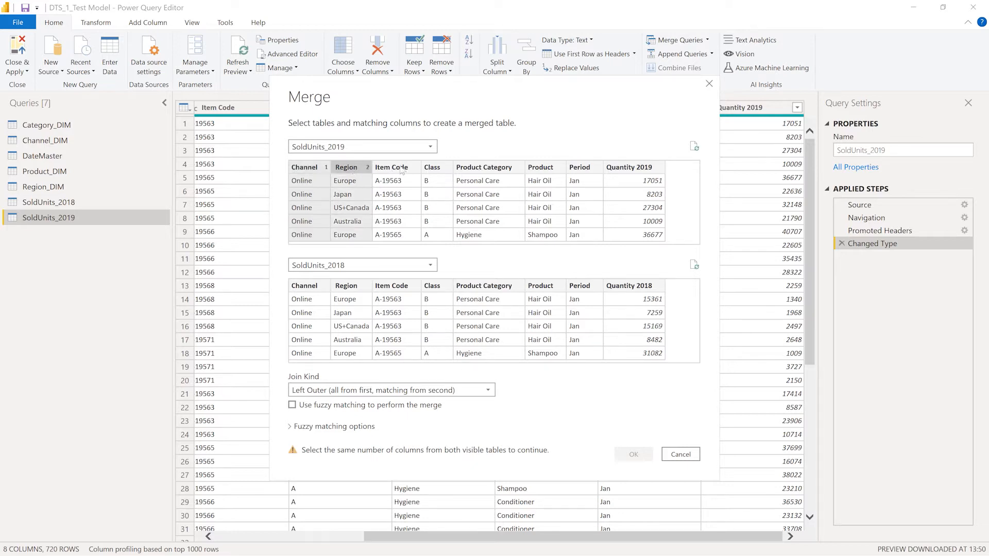
pyautogui.keyDown('ctrl'); pyautogui.click(398, 168); pyautogui.keyUp('ctrl')
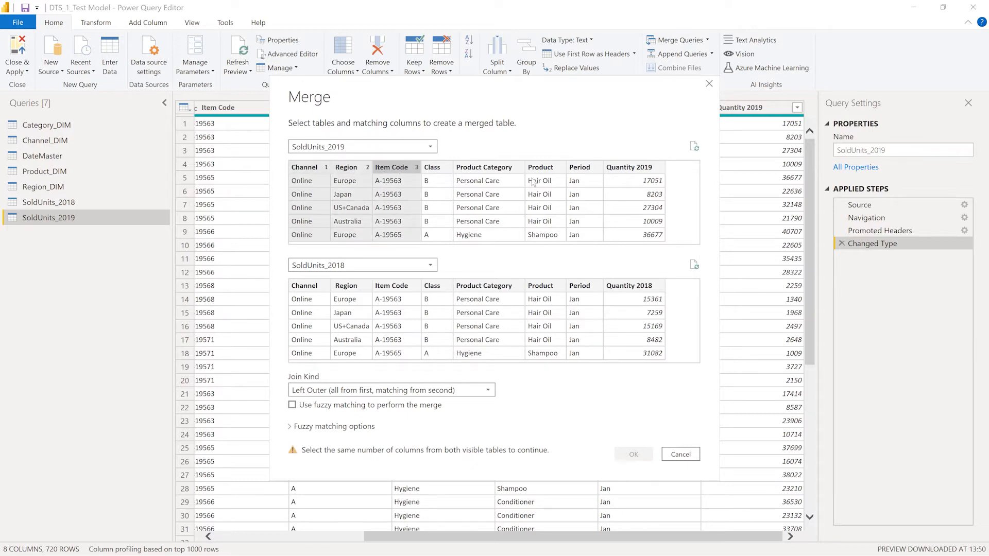
pyautogui.keyDown('ctrl'); pyautogui.click(587, 172); pyautogui.keyUp('ctrl')
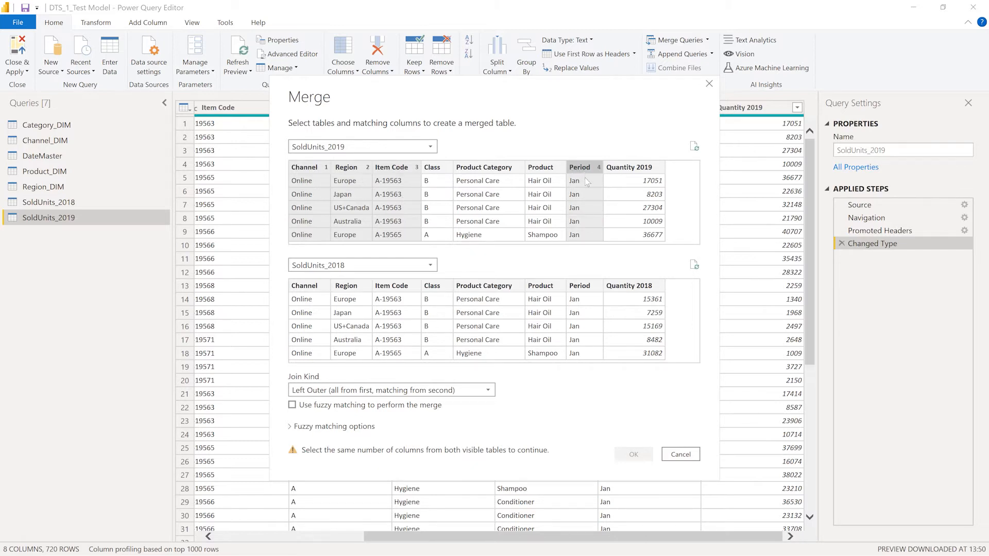
pyautogui.click(308, 288)
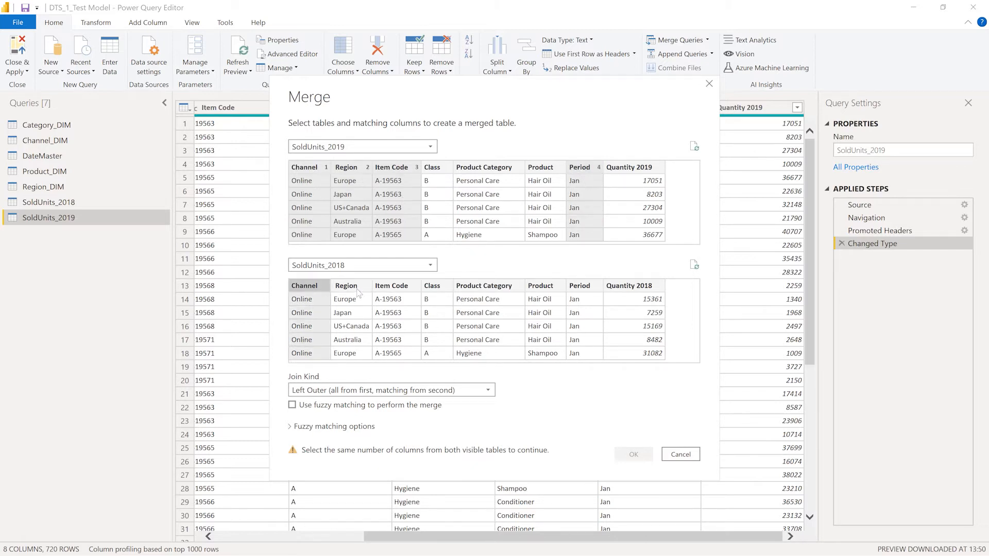
pyautogui.keyDown('ctrl'); pyautogui.click(358, 289); pyautogui.keyUp('ctrl')
pyautogui.keyDown('ctrl'); pyautogui.click(397, 288); pyautogui.keyUp('ctrl')
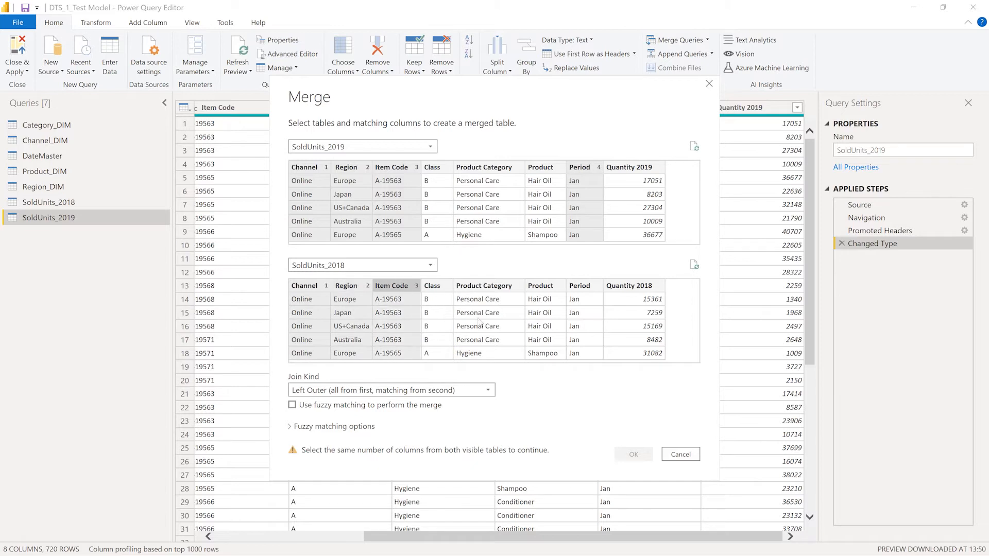
pyautogui.keyDown('ctrl'); pyautogui.click(589, 289); pyautogui.keyUp('ctrl')
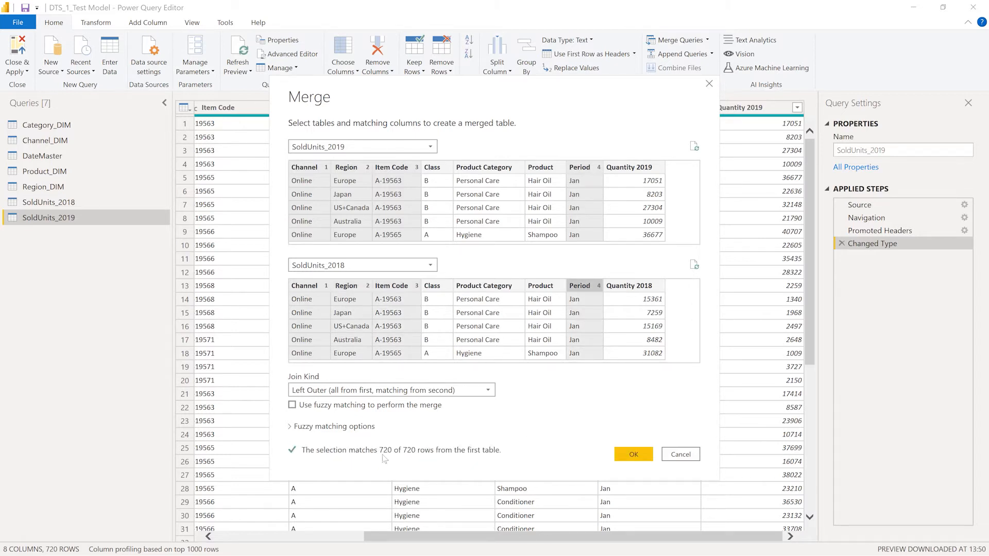
pyautogui.click(632, 456)
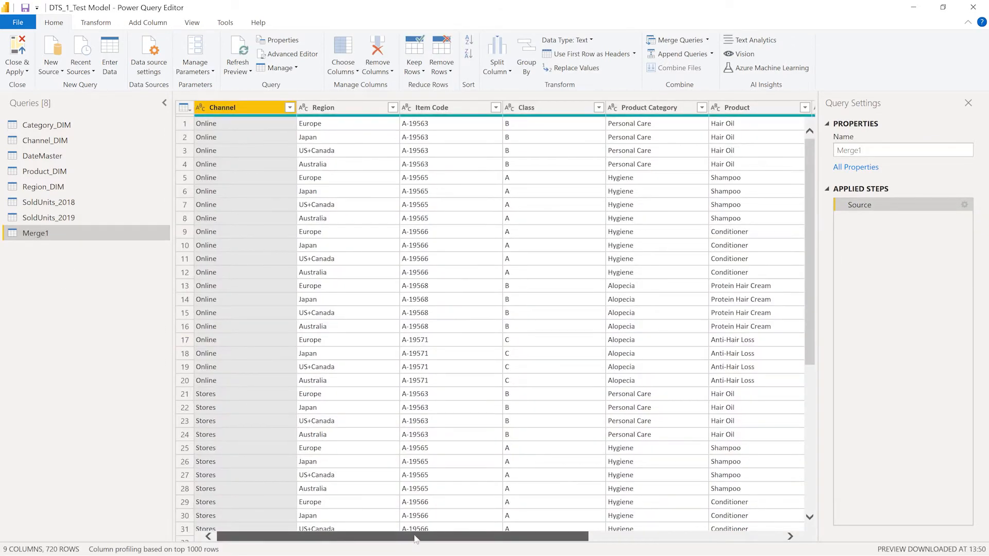
# Expand the merged SoldUnits_2018 column to only Quantity 2018, without the original column name as prefix
pyautogui.moveTo(330, 537); pyautogui.dragTo(556, 539)
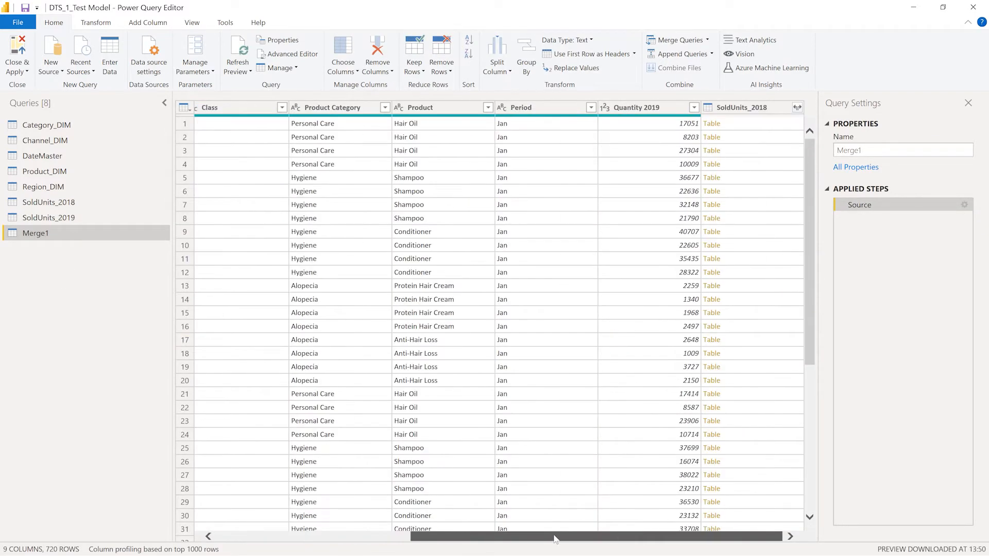
pyautogui.click(797, 108)
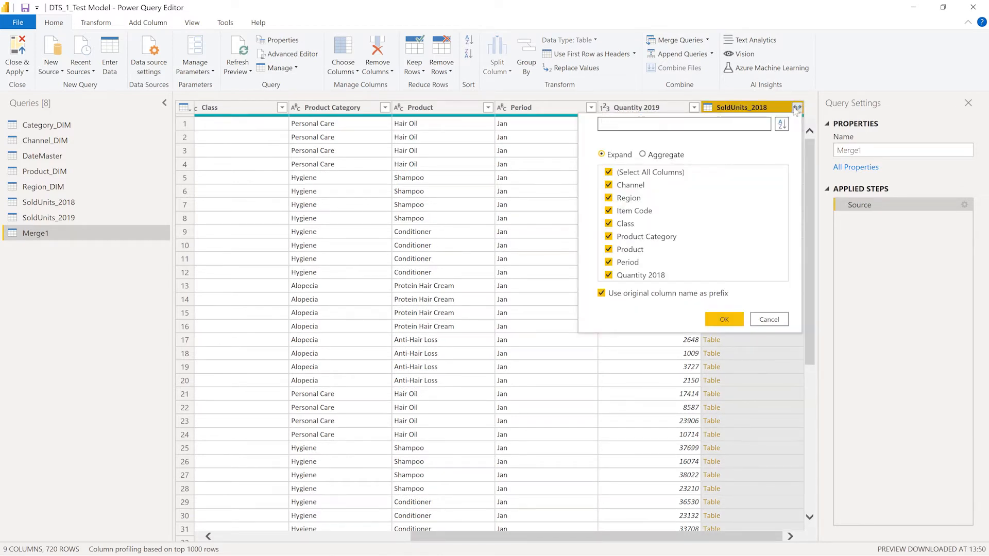
pyautogui.click(609, 172)
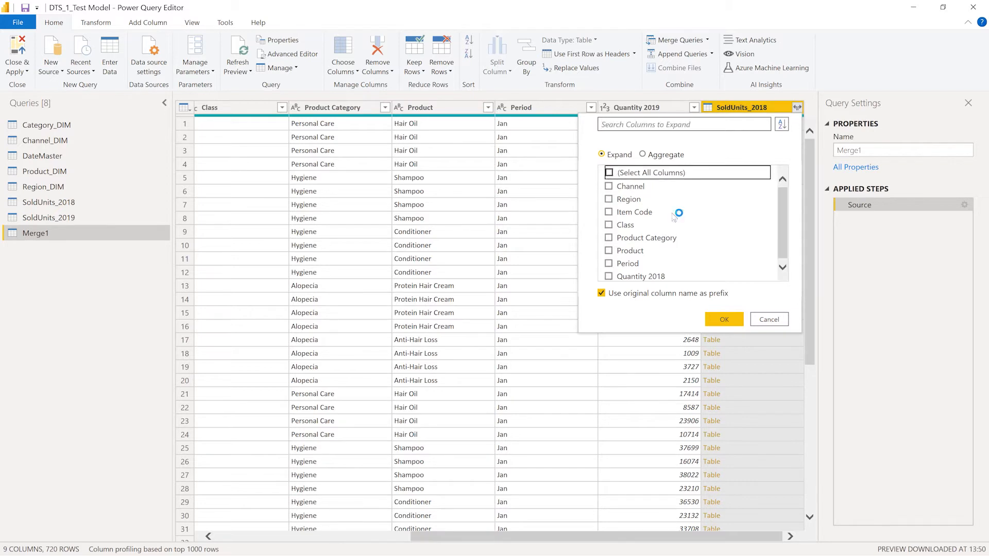
pyautogui.click(608, 276)
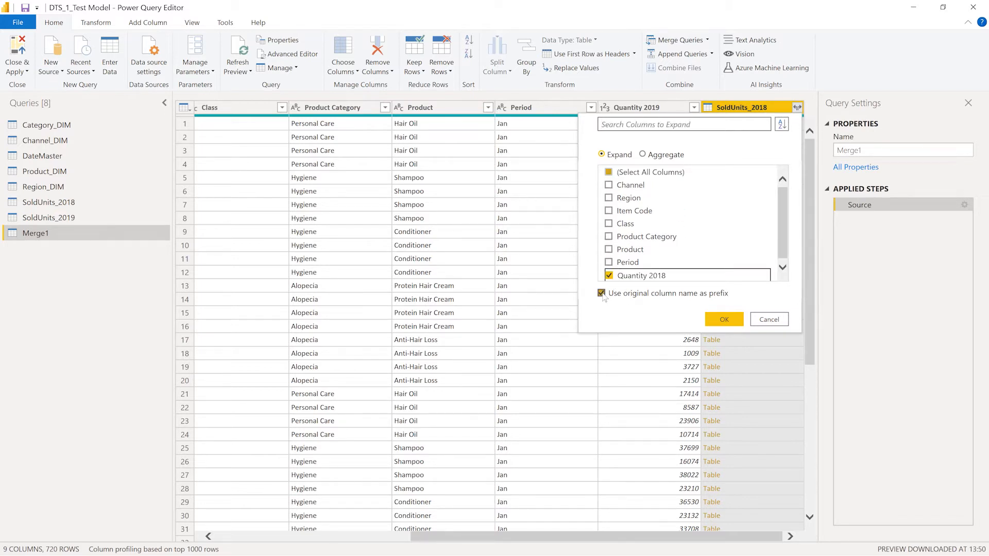
pyautogui.click(602, 293)
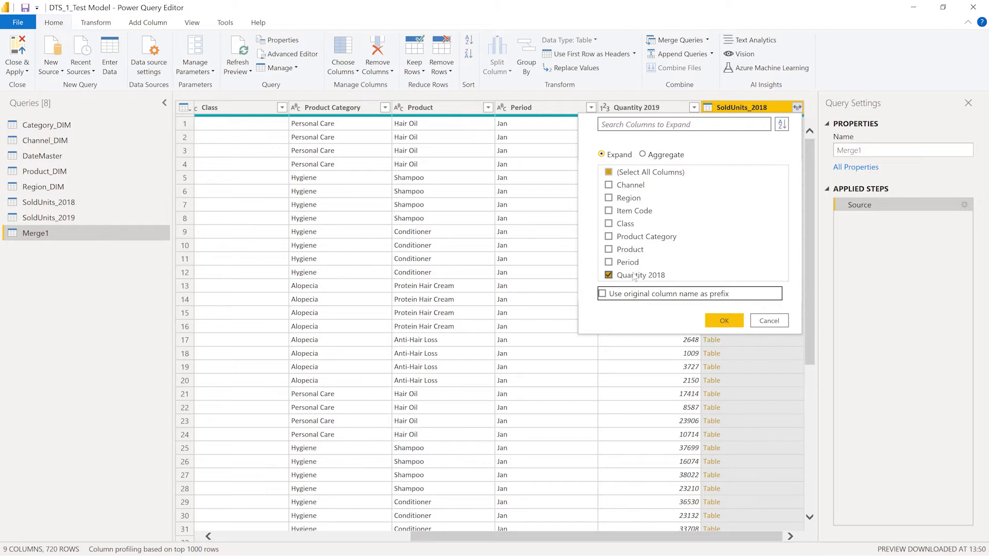
pyautogui.click(724, 321)
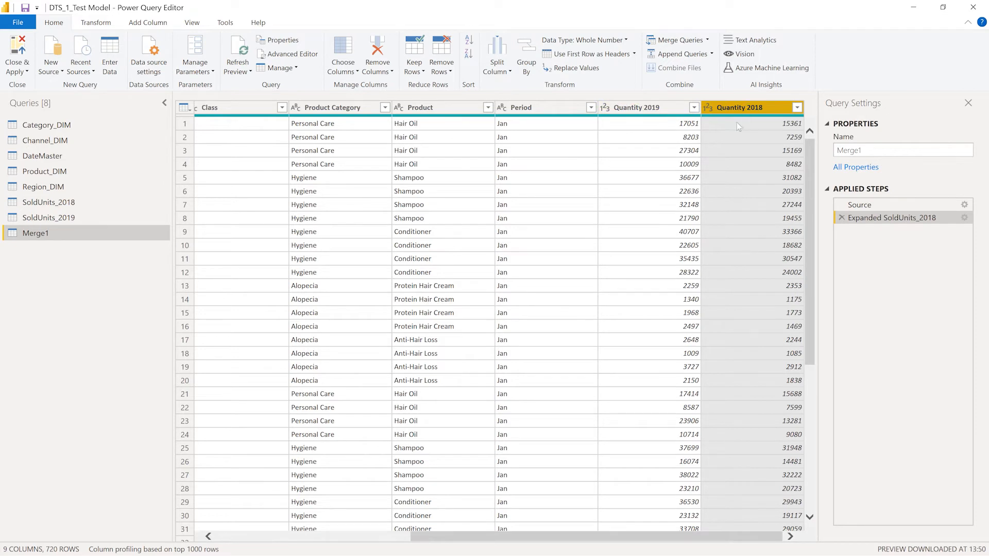
# Move the Quantity 2019 and Quantity 2018 columns together between Item Code and Class, and review the new column order
pyautogui.keyDown('ctrl'); pyautogui.click(682, 109); pyautogui.keyUp('ctrl')
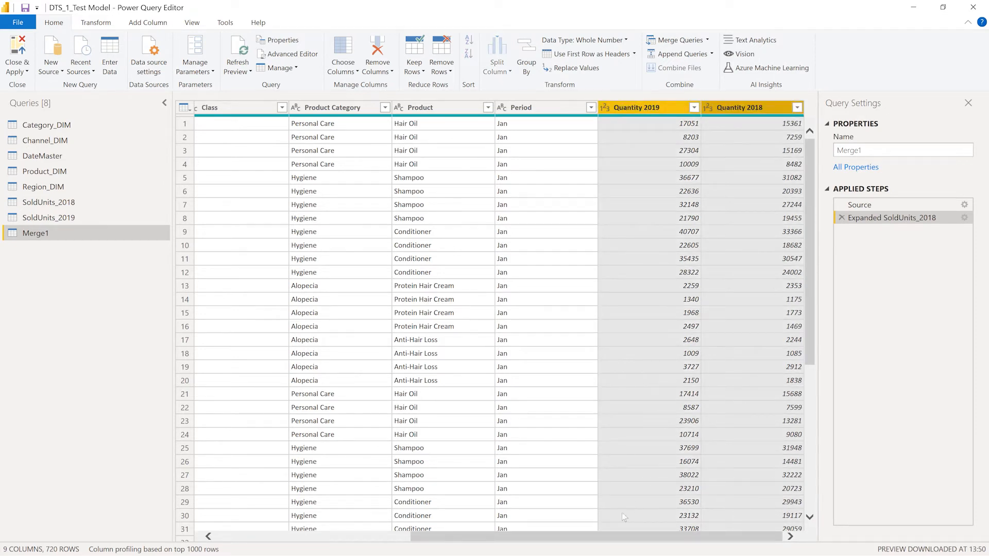
pyautogui.moveTo(664, 107); pyautogui.dragTo(232, 109)
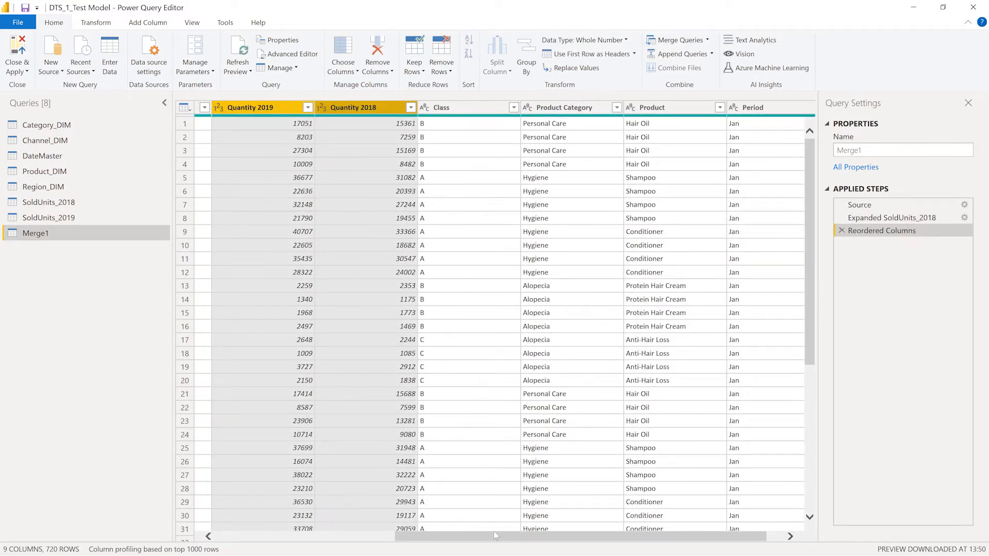
pyautogui.moveTo(496, 536); pyautogui.dragTo(317, 535)
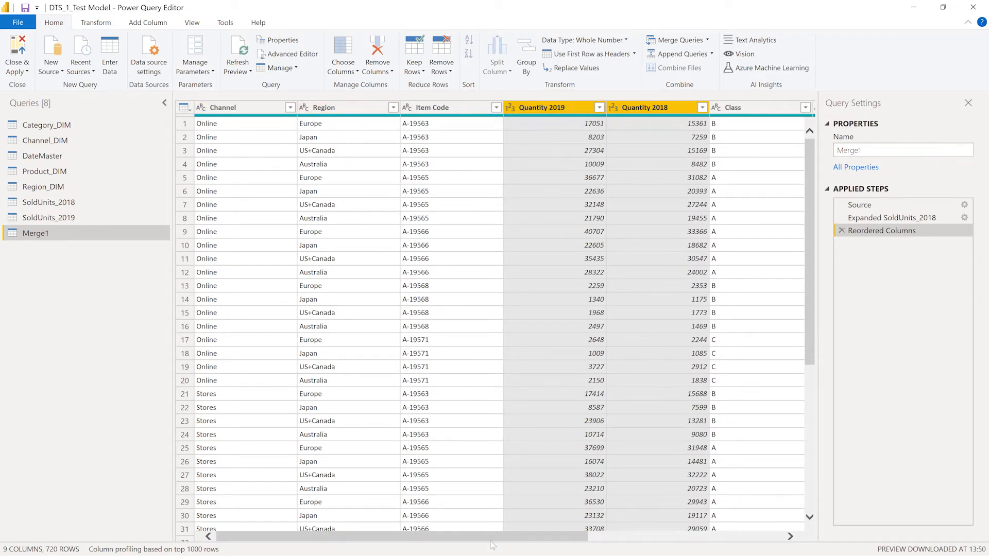
pyautogui.hscroll(5, 492, 538)
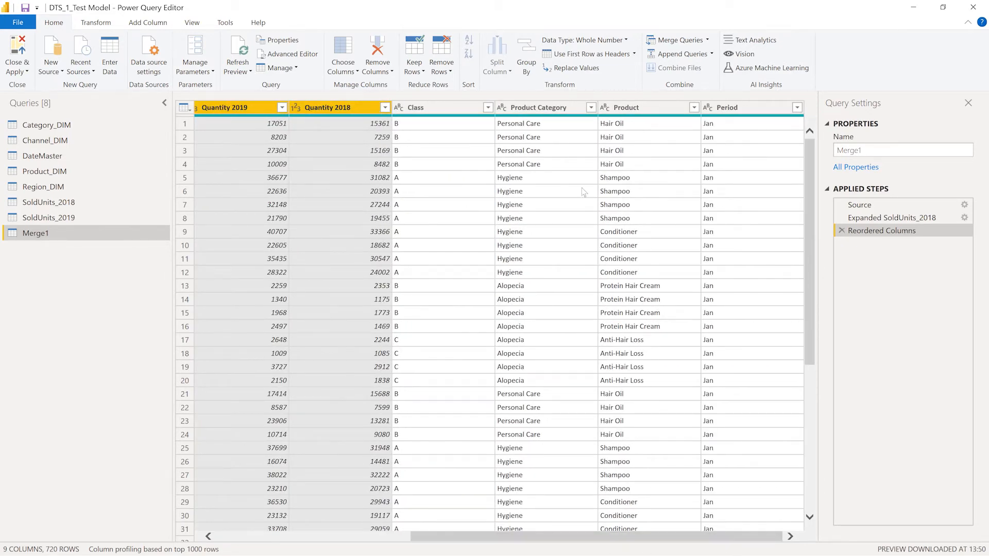
pyautogui.hscroll(-5, 492, 538)
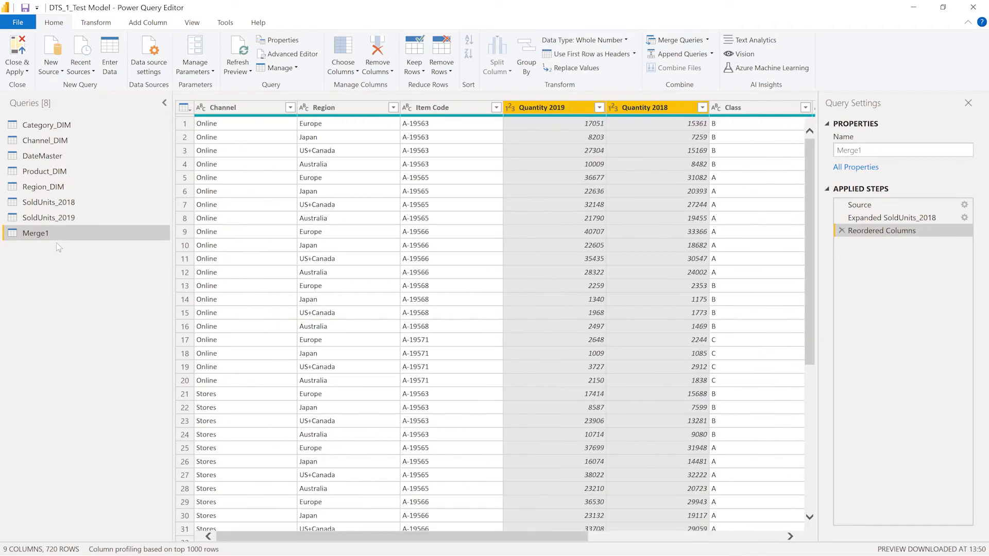
# Rename the merged query as SalesVolume-2018-19
pyautogui.doubleClick(51, 233)
pyautogui.write('SalesVolume-2018-19')
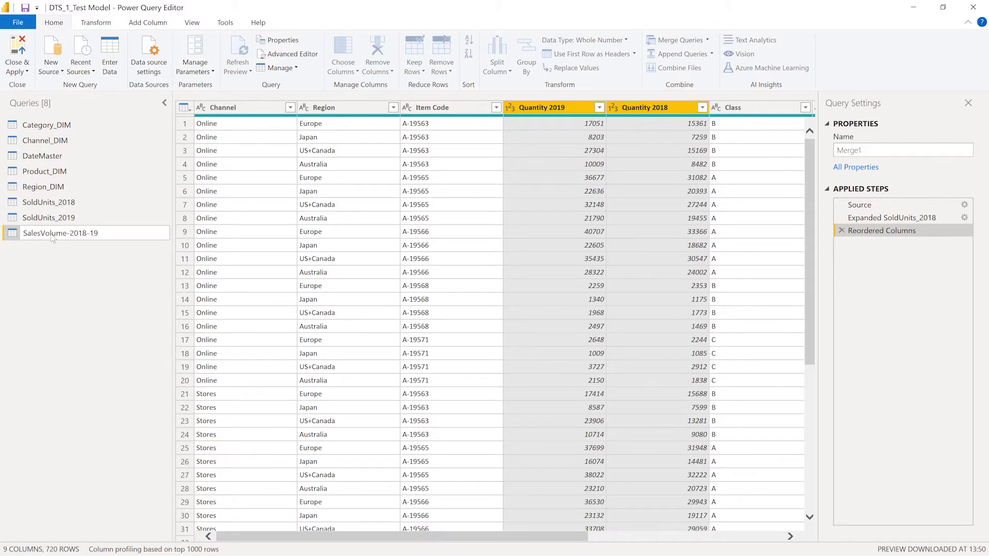
pyautogui.press('Return')
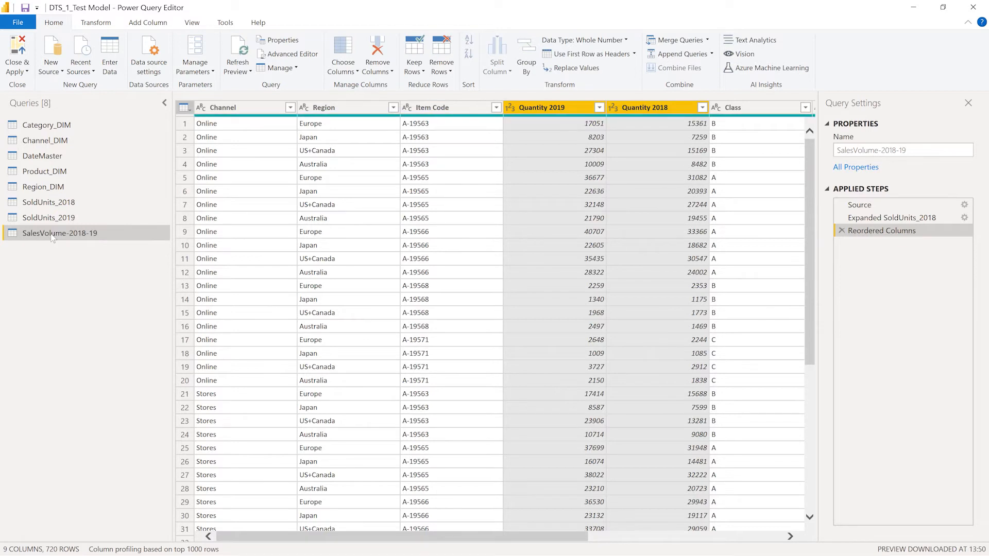
# Disable loading into the model for the SoldUnits_2018 and SoldUnits_2019 queries
pyautogui.click(58, 205)
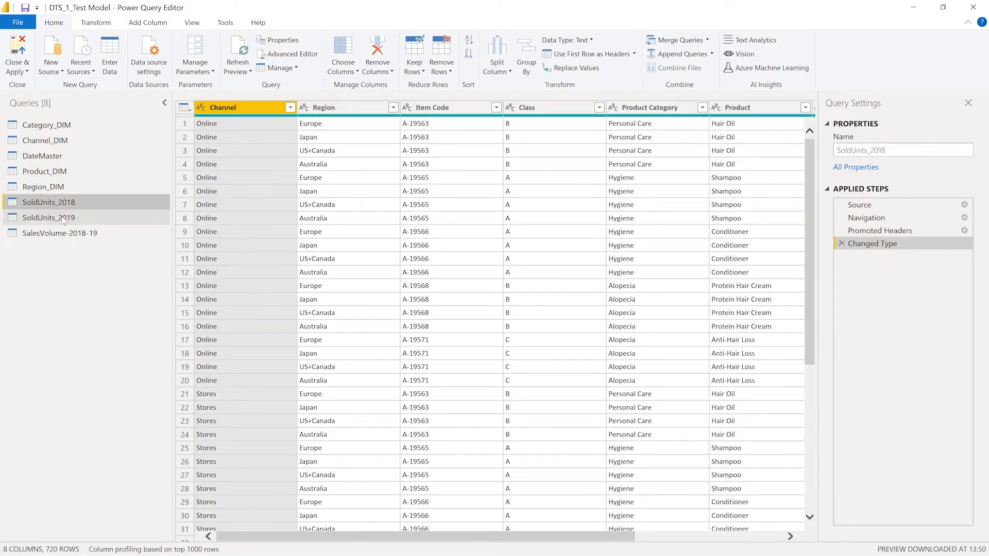
pyautogui.rightClick(64, 203)
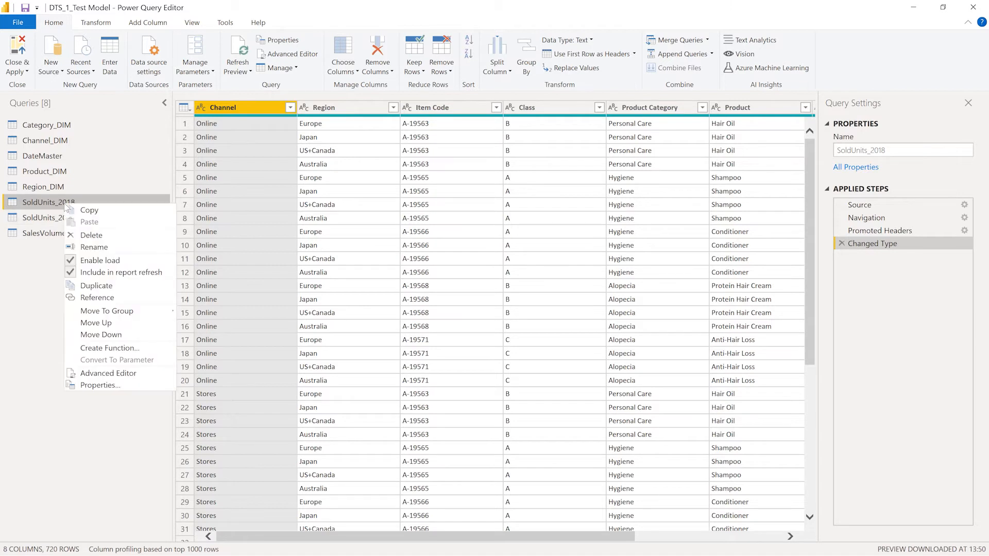
pyautogui.click(72, 262)
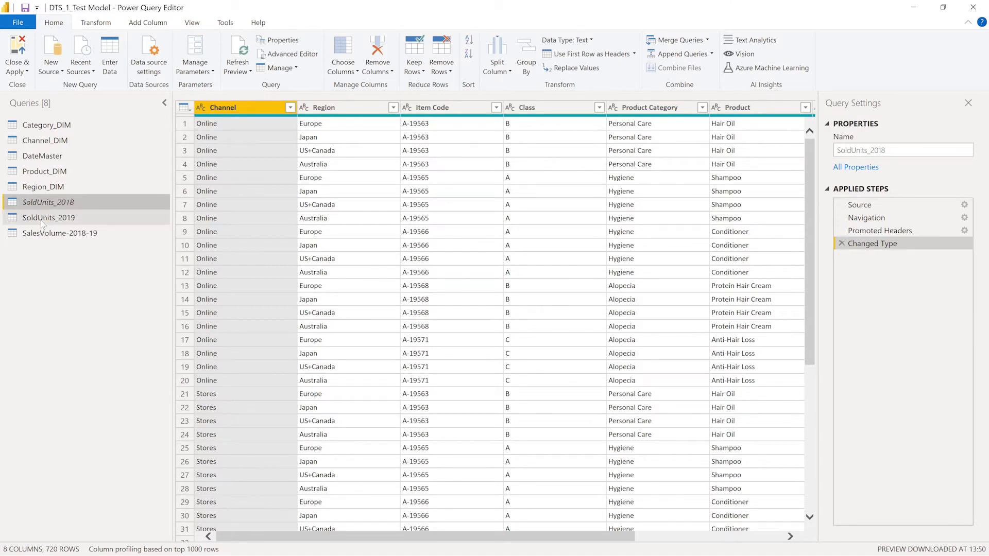
pyautogui.rightClick(41, 218)
pyautogui.click(72, 276)
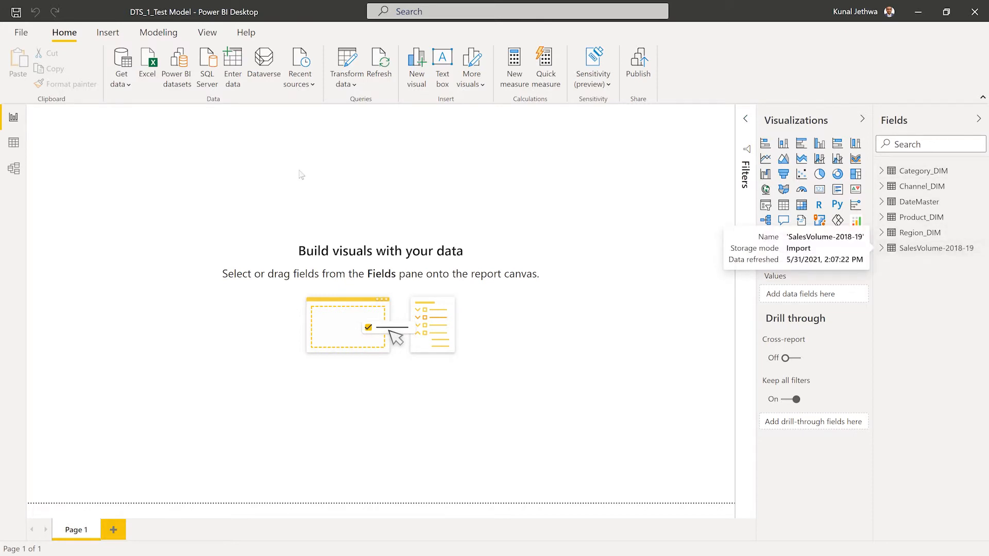
# Show the data model diagram and place the SalesVolume-2018-19 table below the row of dimension tables
pyautogui.click(13, 175)
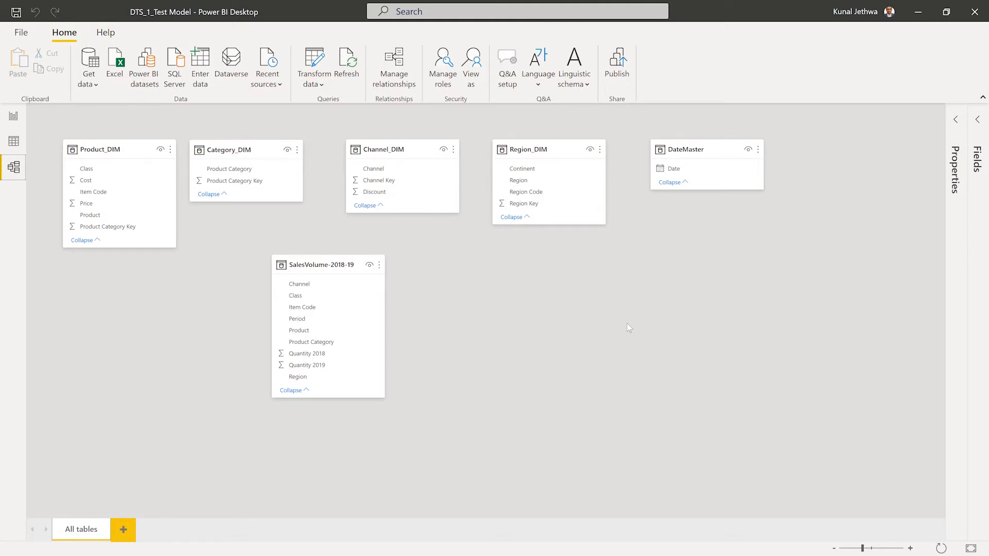
pyautogui.moveTo(299, 266); pyautogui.dragTo(358, 286)
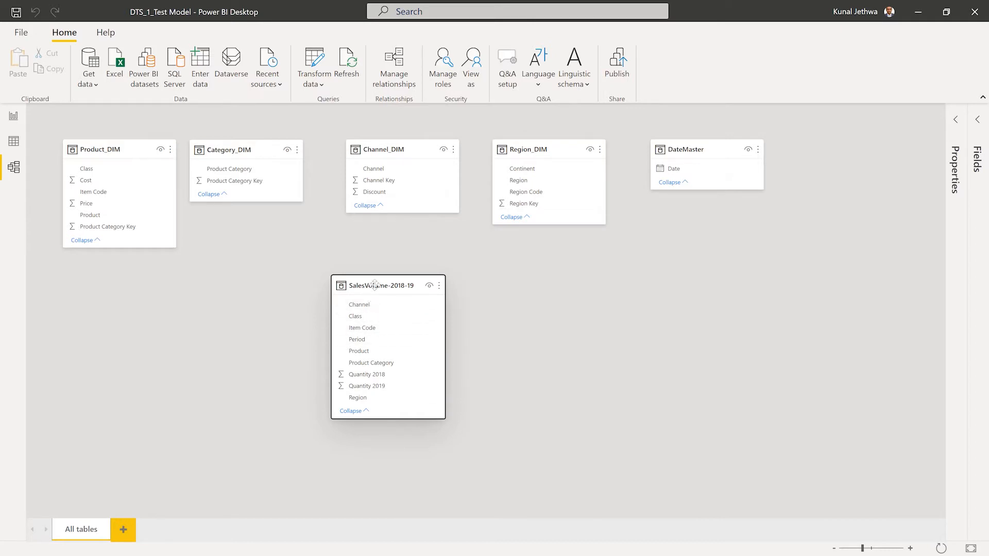
pyautogui.moveTo(368, 286); pyautogui.dragTo(330, 280)
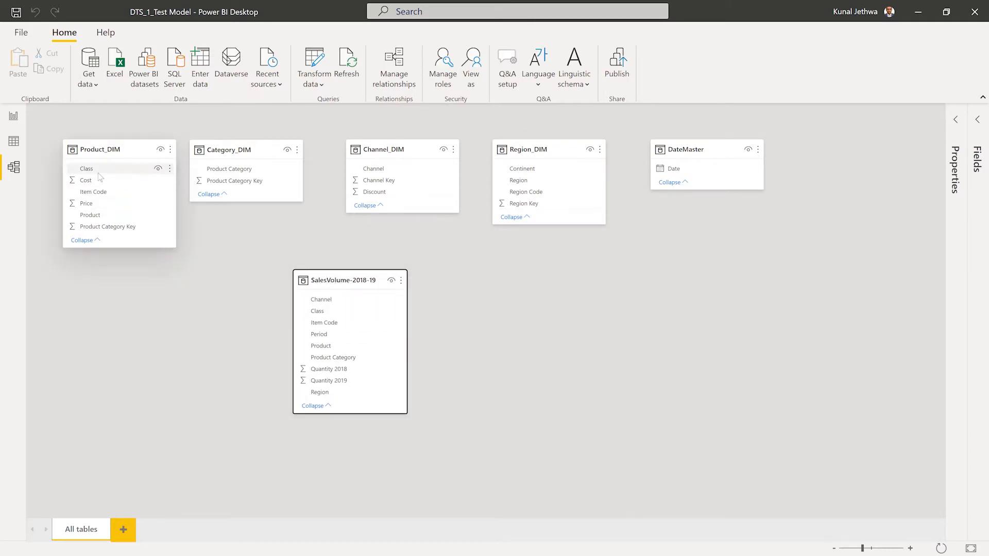
# Relate SalesVolume-2018-19 to Product_DIM on Item Code, Category_DIM on Product Category, Channel_DIM on Channel, and Region_DIM on Region
pyautogui.moveTo(97, 192); pyautogui.dragTo(324, 323)
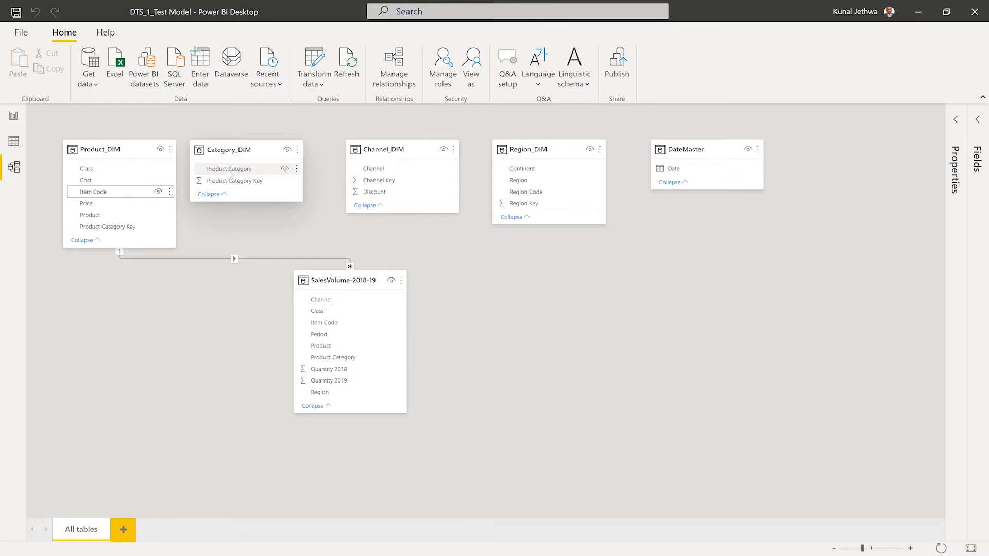
pyautogui.click(230, 170)
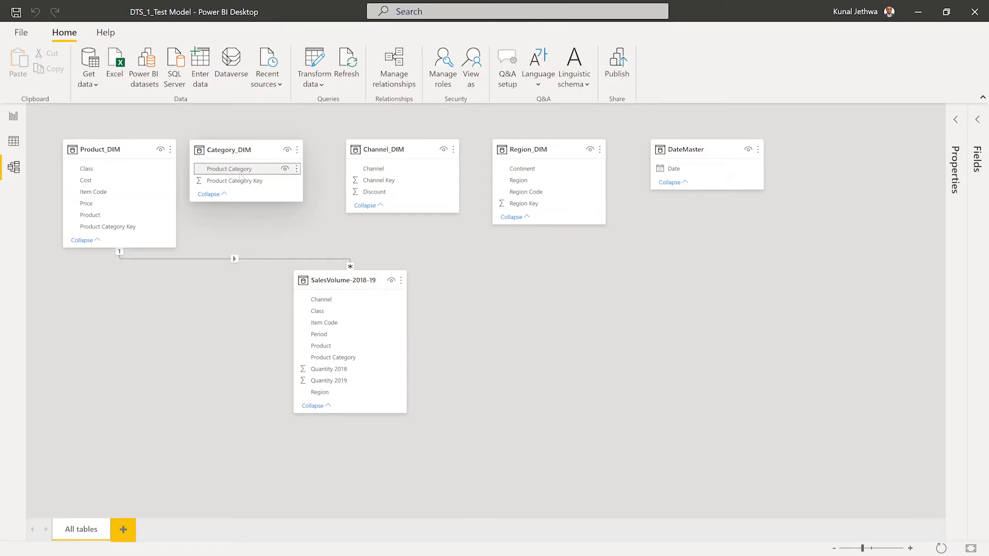
pyautogui.moveTo(240, 176); pyautogui.dragTo(333, 357)
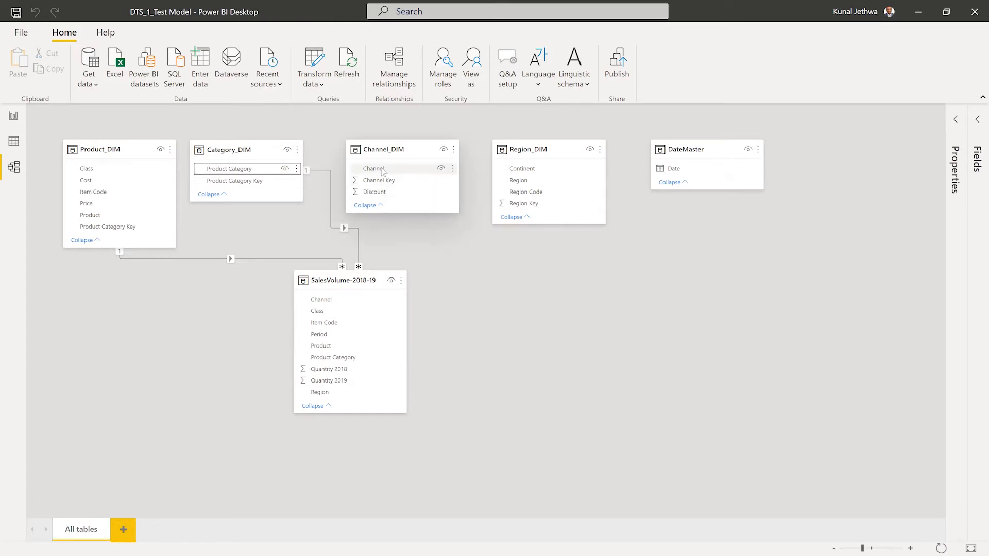
pyautogui.moveTo(382, 171); pyautogui.dragTo(328, 302)
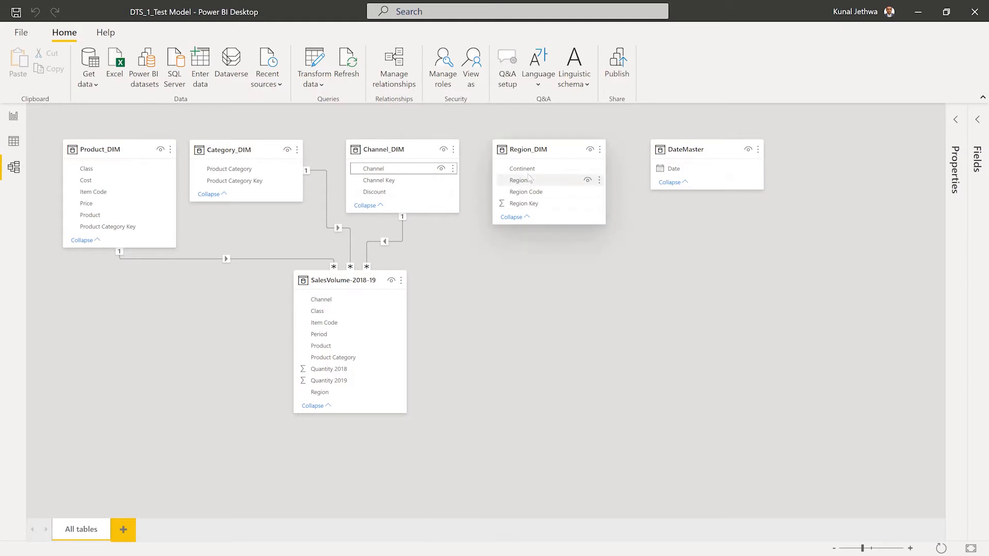
pyautogui.moveTo(520, 181); pyautogui.dragTo(323, 393)
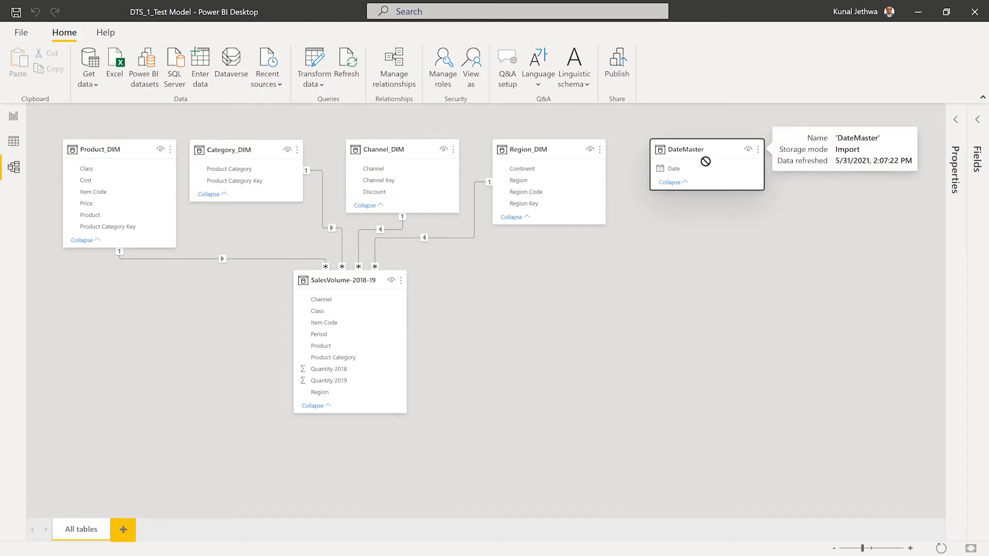
# Move the unconnected DateMaster table down, away from the row of dimension tables
pyautogui.moveTo(706, 146); pyautogui.dragTo(705, 150)
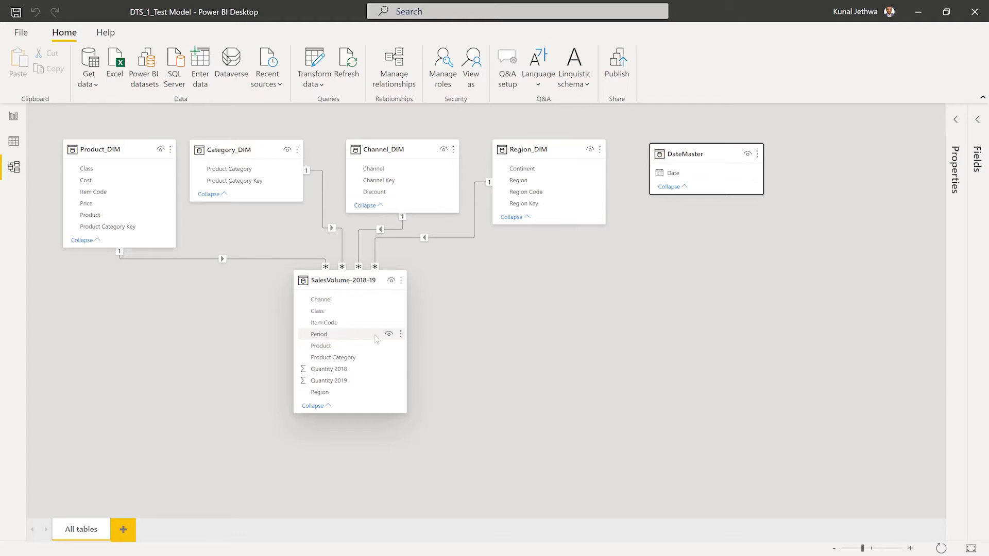
pyautogui.moveTo(700, 152)
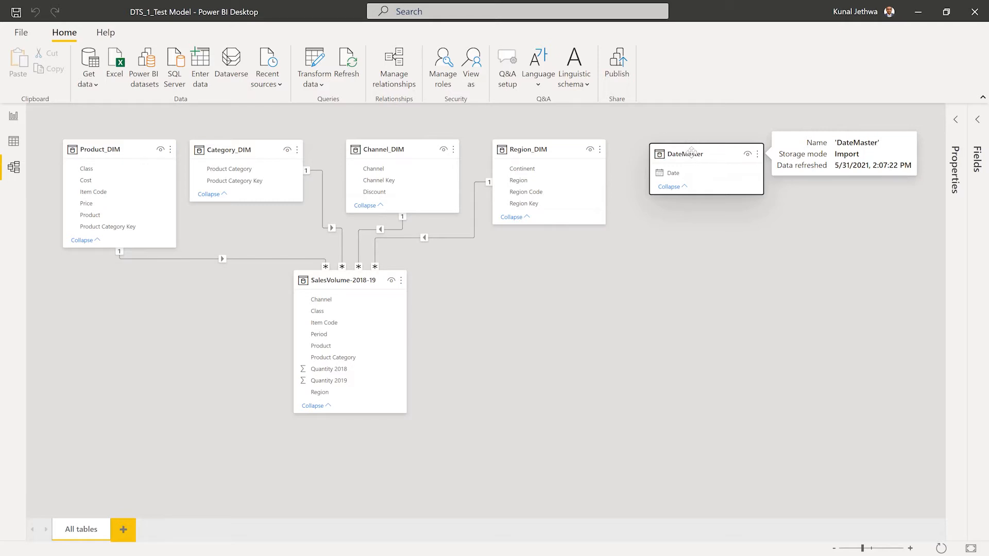
pyautogui.moveTo(692, 153); pyautogui.dragTo(767, 335)
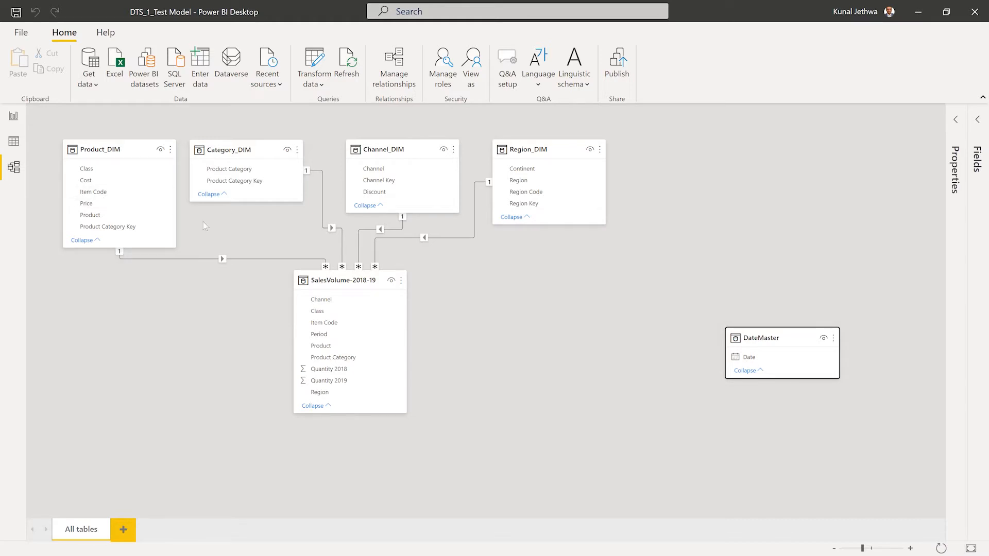
# Add the valQ – Collaborate visual to the report page and enlarge it to fill the page
pyautogui.click(14, 117)
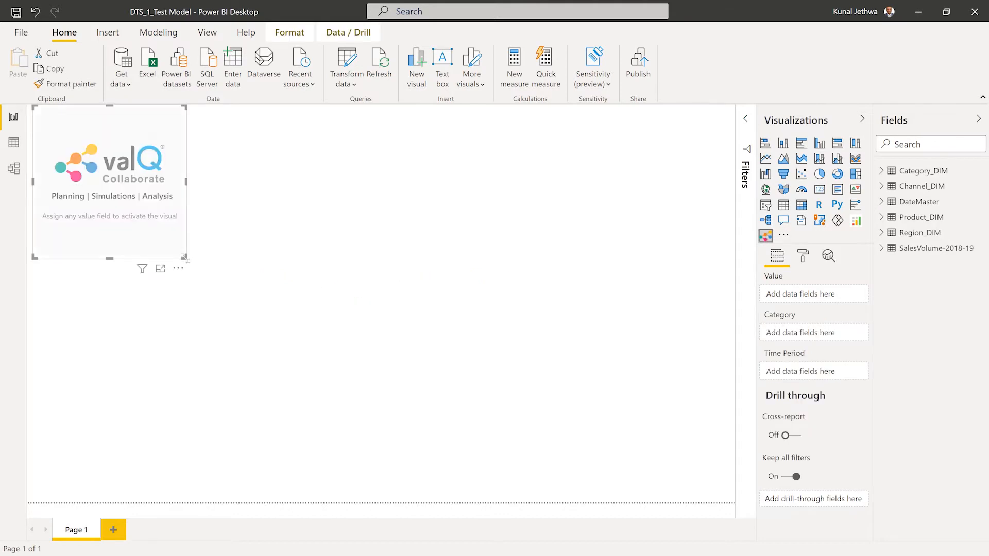
pyautogui.moveTo(185, 257); pyautogui.dragTo(758, 520)
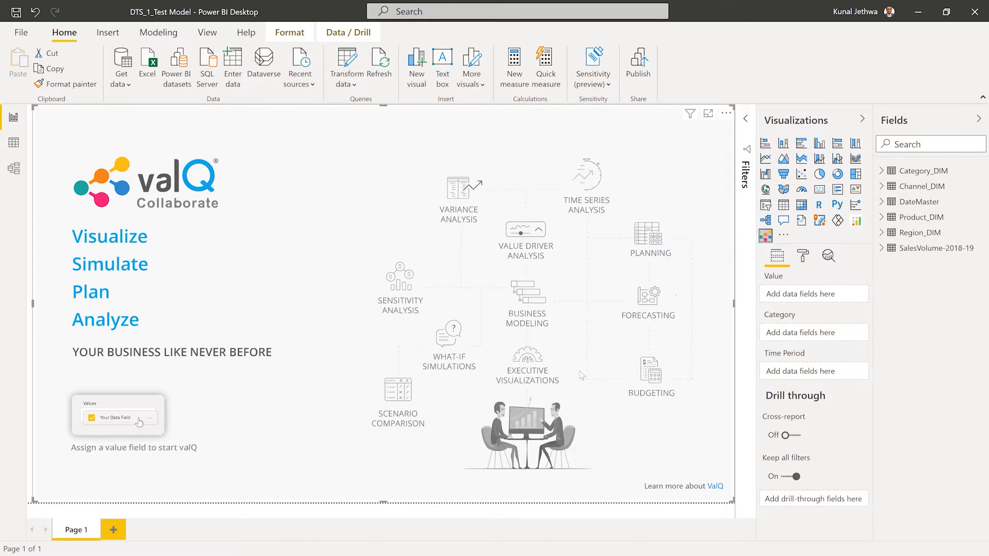
# Assign Quantity 2019 and Quantity 2018 from SalesVolume-2018-19 as the values of the valQ visual, in that order
pyautogui.click(882, 248)
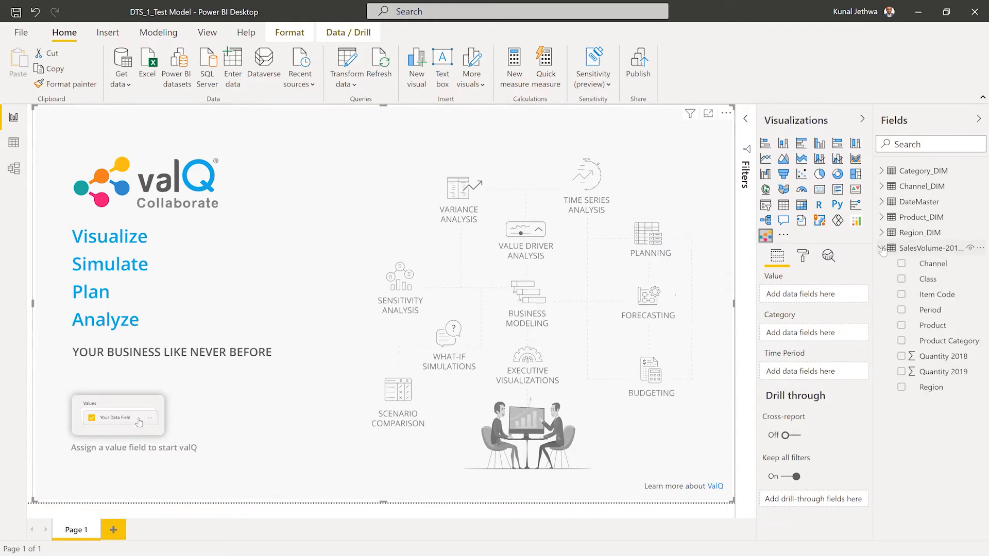
pyautogui.moveTo(947, 375); pyautogui.dragTo(798, 299)
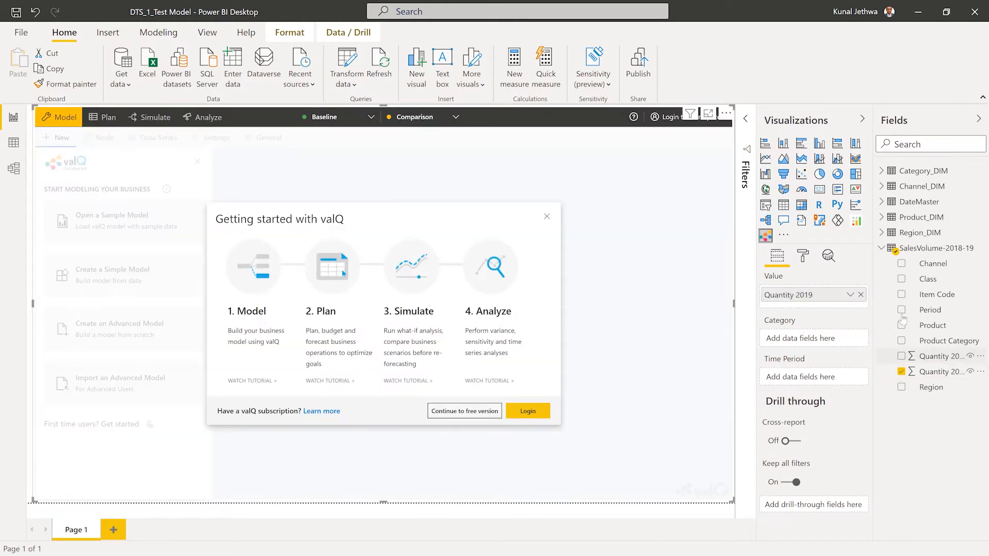
pyautogui.moveTo(930, 356); pyautogui.dragTo(801, 308)
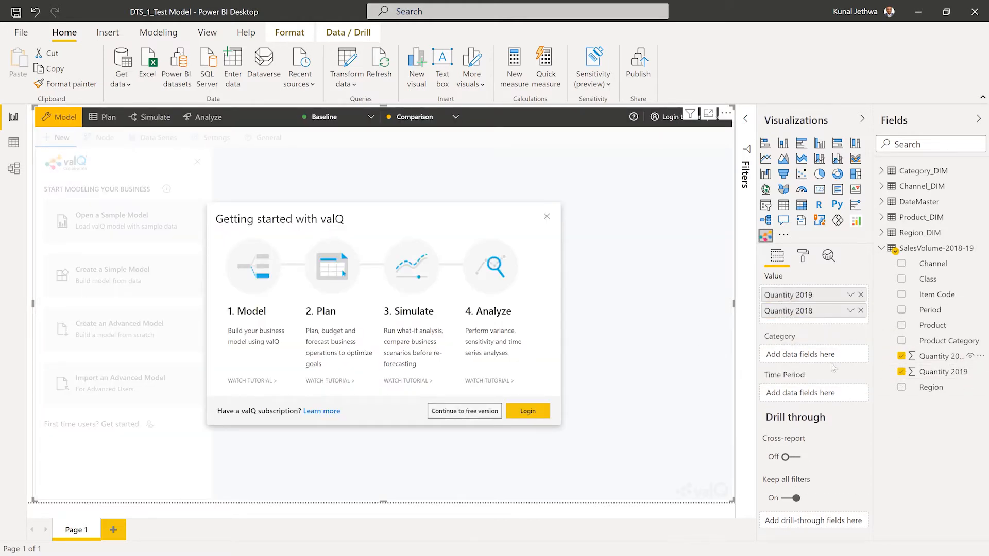
# Assign Region, Channel and Product Category from their dimension tables as the visual's categories, and Period from SalesVolume-2018-19 as its time period
pyautogui.click(881, 249)
pyautogui.click(883, 234)
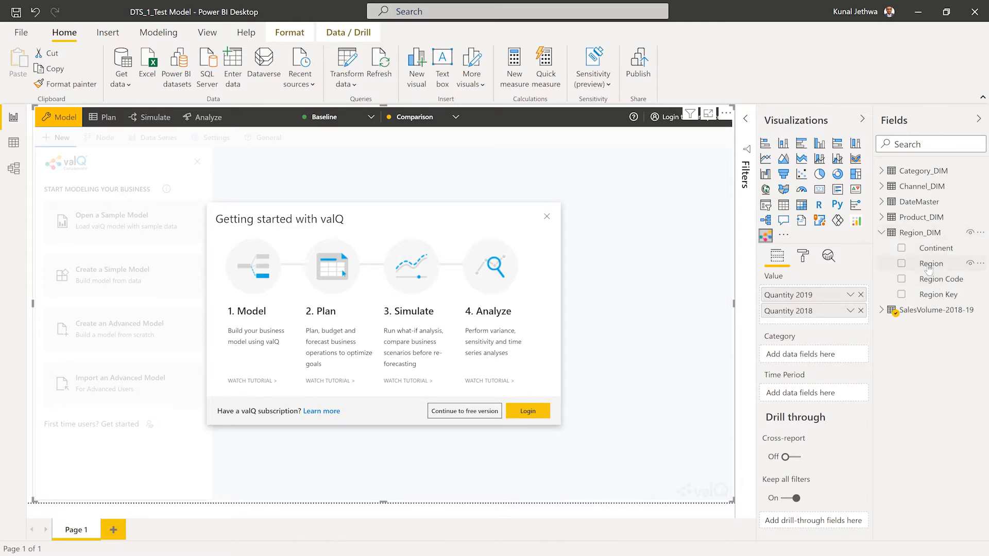
pyautogui.moveTo(930, 265); pyautogui.dragTo(797, 356)
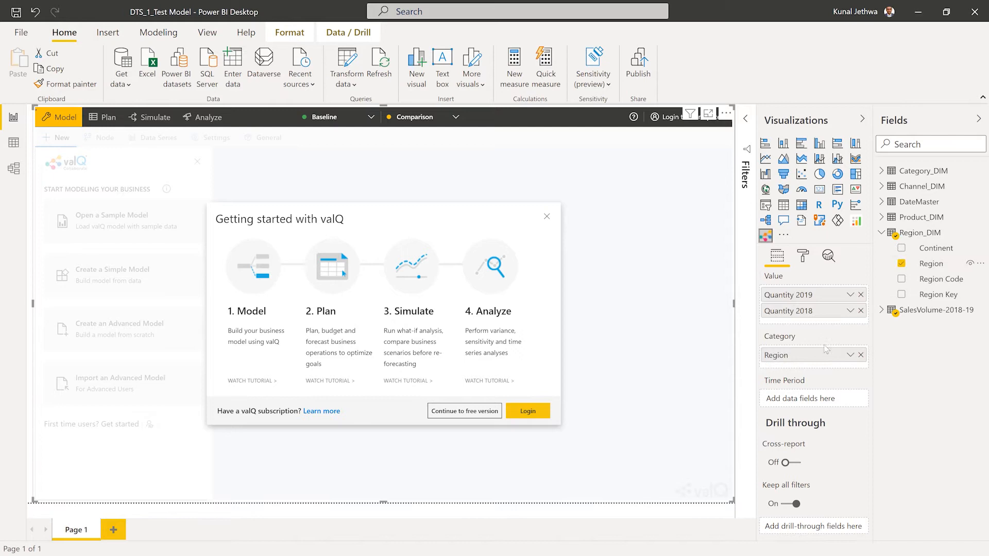
pyautogui.click(882, 233)
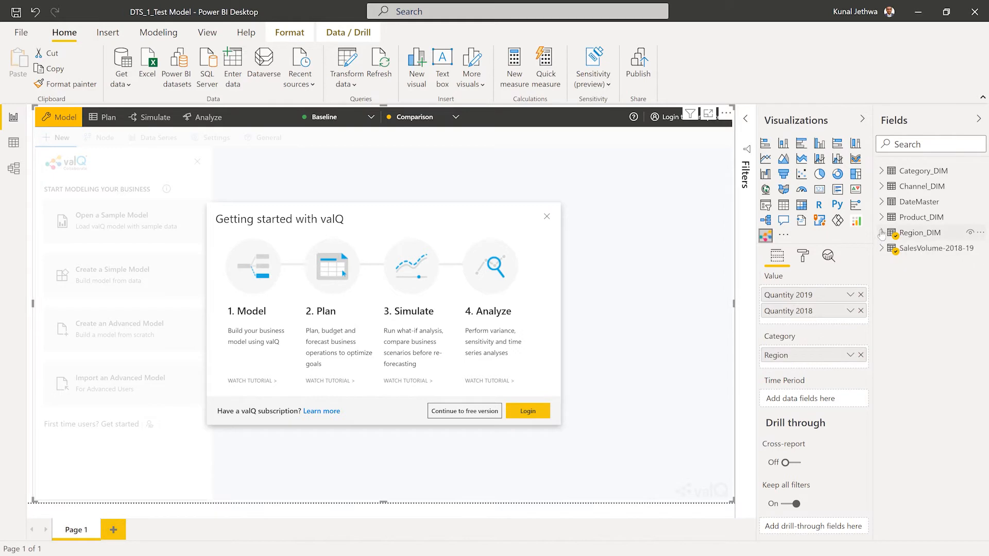
pyautogui.click(881, 187)
pyautogui.moveTo(933, 202); pyautogui.dragTo(799, 365)
pyautogui.click(881, 186)
pyautogui.click(882, 171)
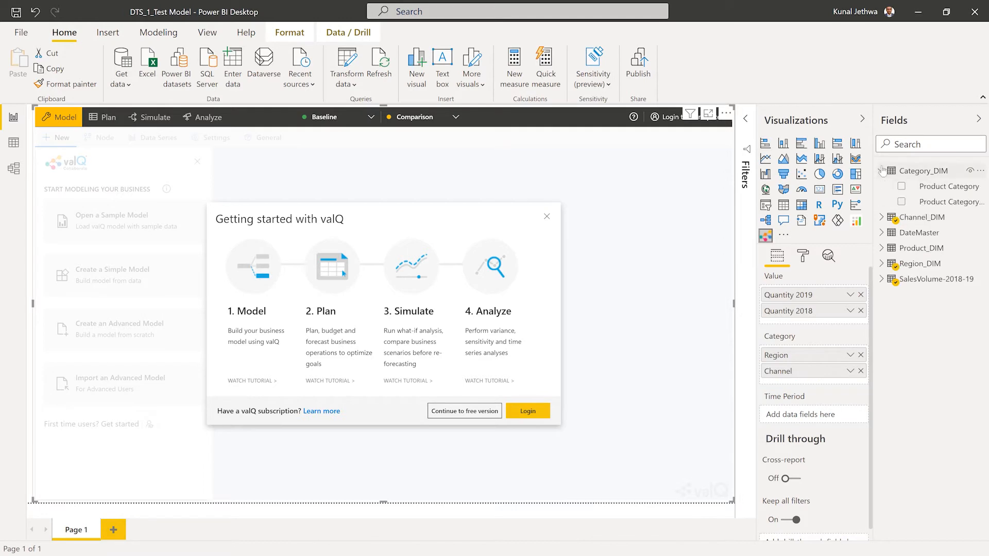
pyautogui.moveTo(943, 188); pyautogui.dragTo(799, 380)
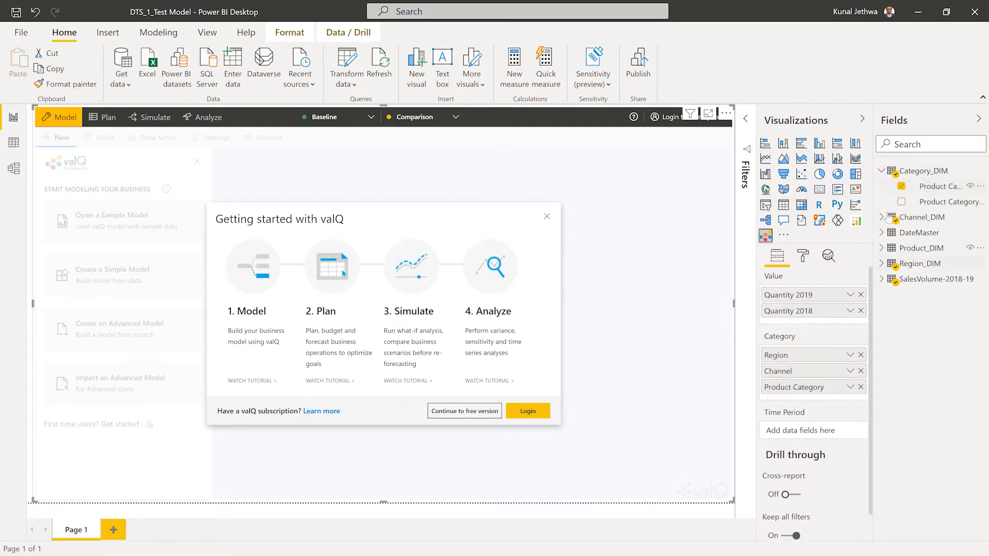
pyautogui.click(881, 171)
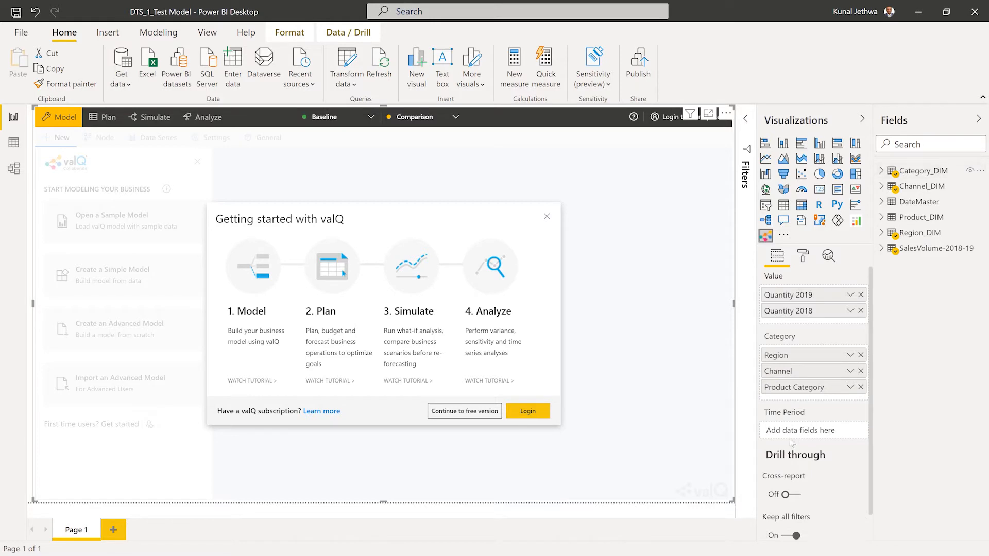
pyautogui.click(882, 248)
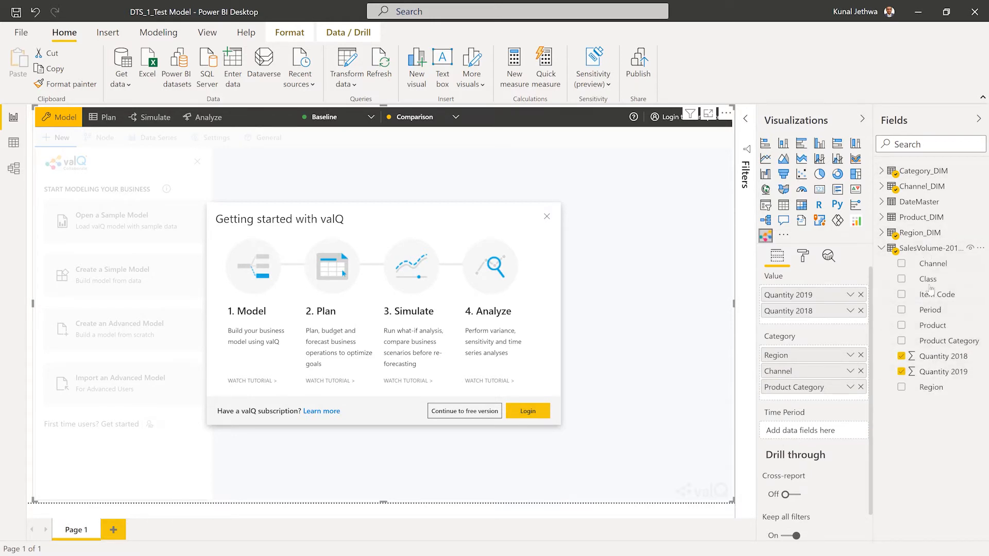
pyautogui.moveTo(935, 310); pyautogui.dragTo(794, 431)
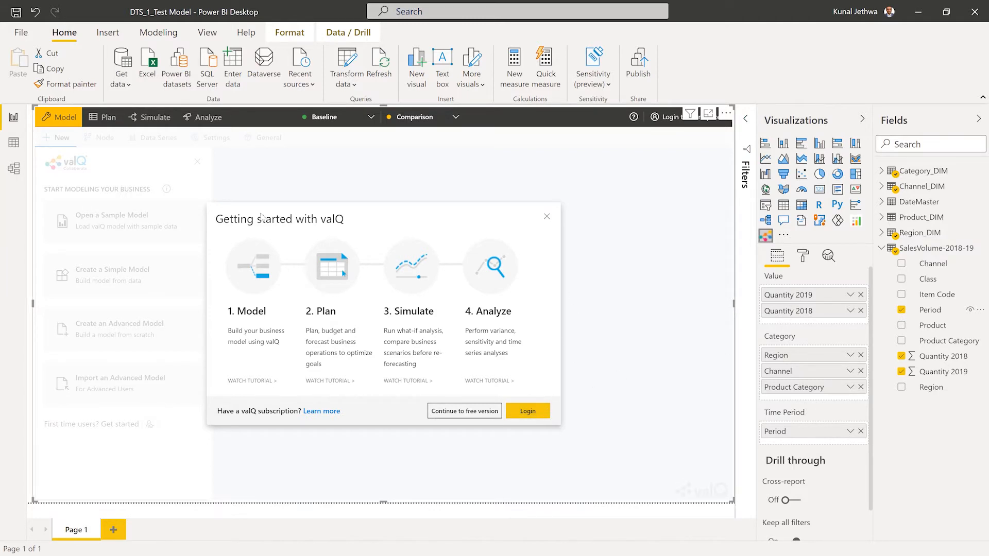
# Log in to valQ through the browser, close the login page, and check the signed-in account and workspace in the visual
pyautogui.click(527, 410)
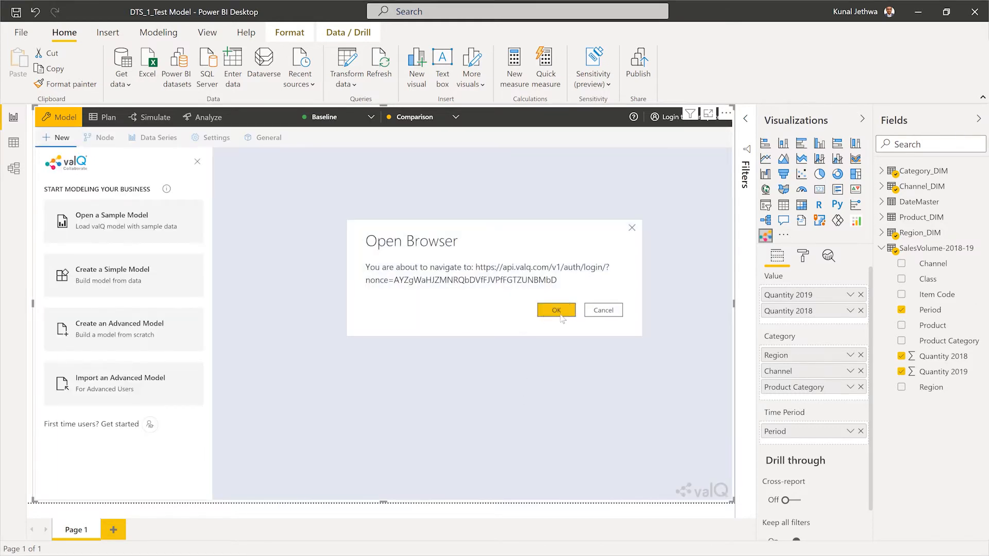
pyautogui.click(556, 310)
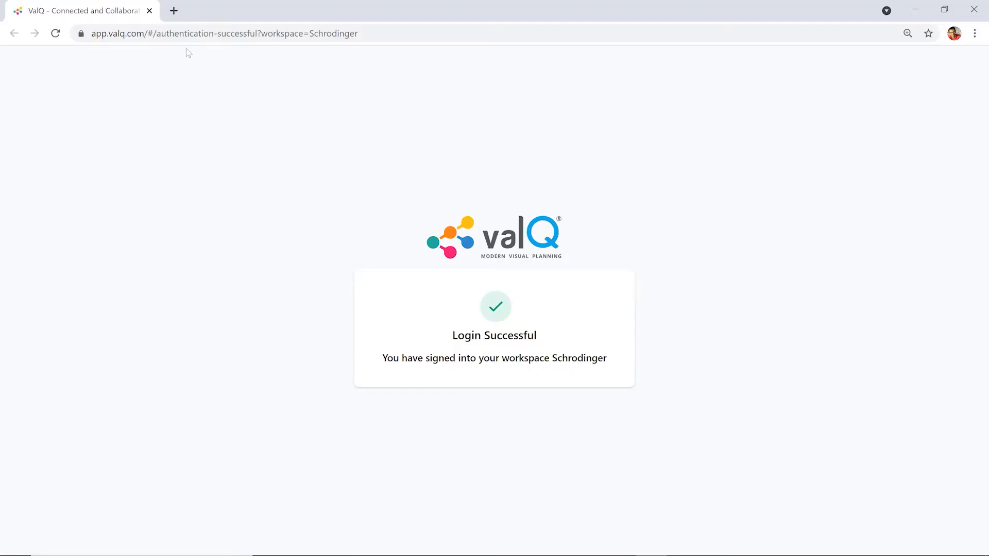
pyautogui.click(150, 12)
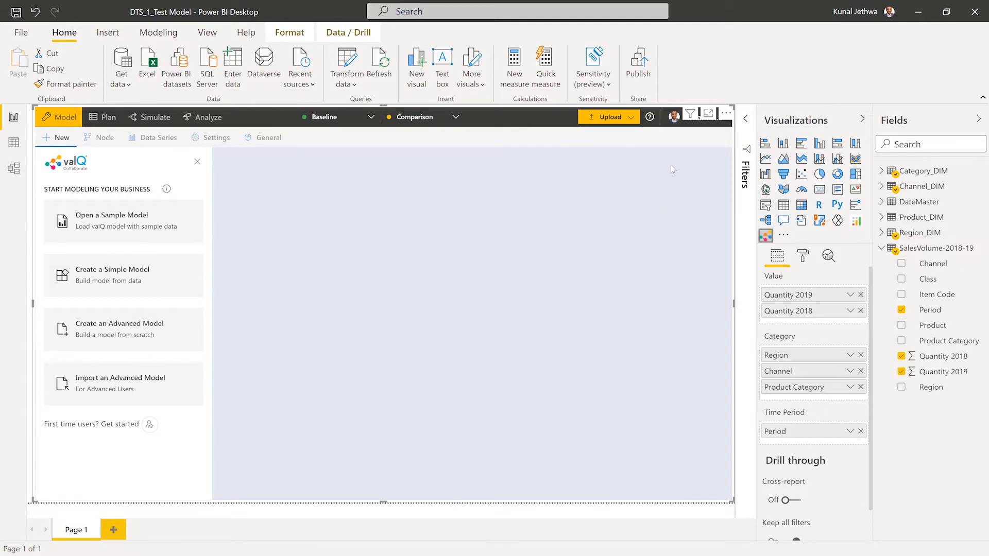
pyautogui.click(680, 122)
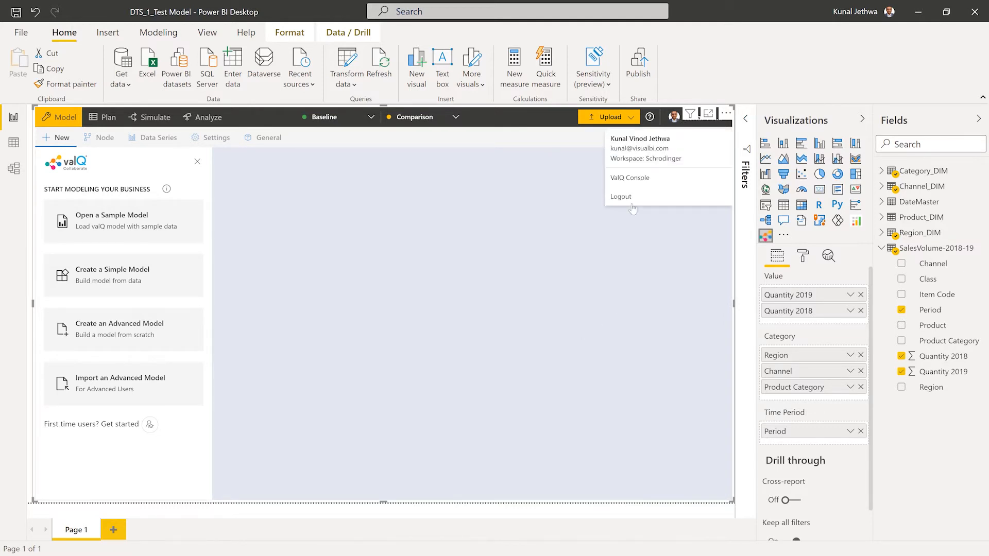
pyautogui.click(628, 259)
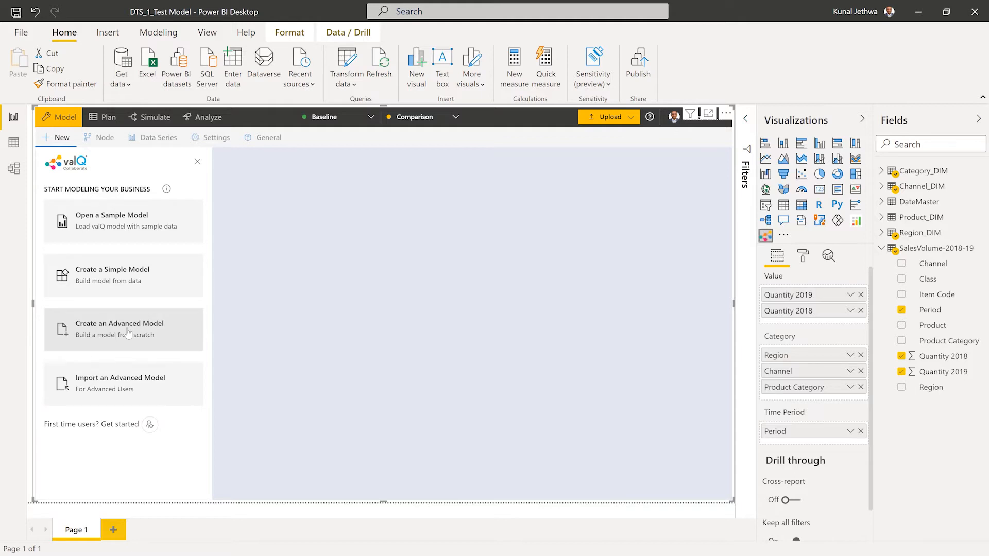
# Create a simple model from the assigned data and expand the US+Canada and Supermarket nodes in its tree
pyautogui.click(124, 278)
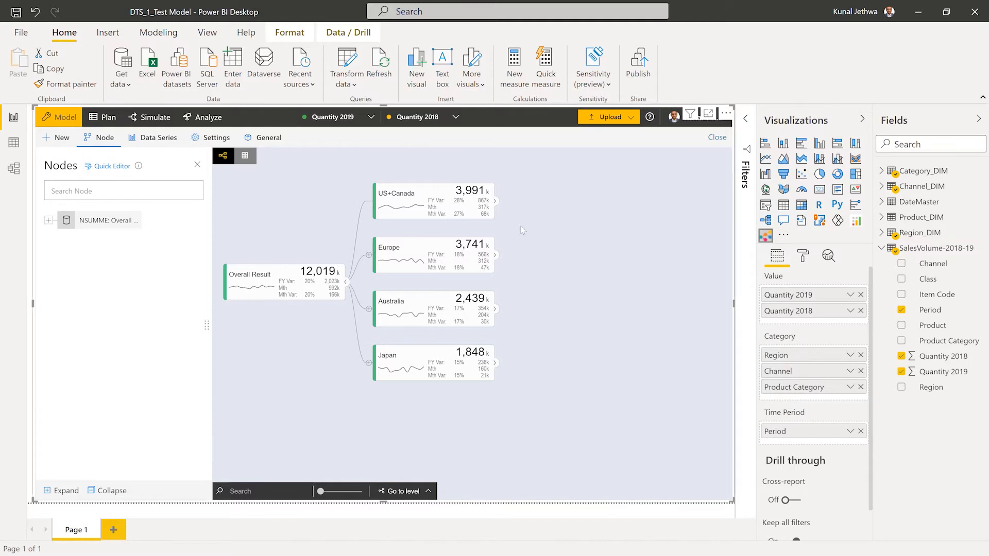
pyautogui.click(495, 201)
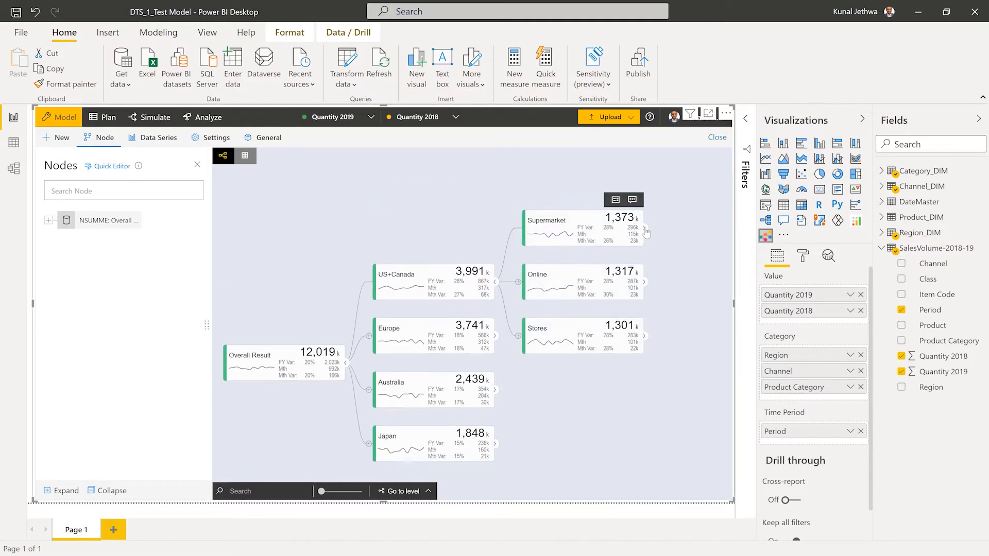
pyautogui.click(644, 228)
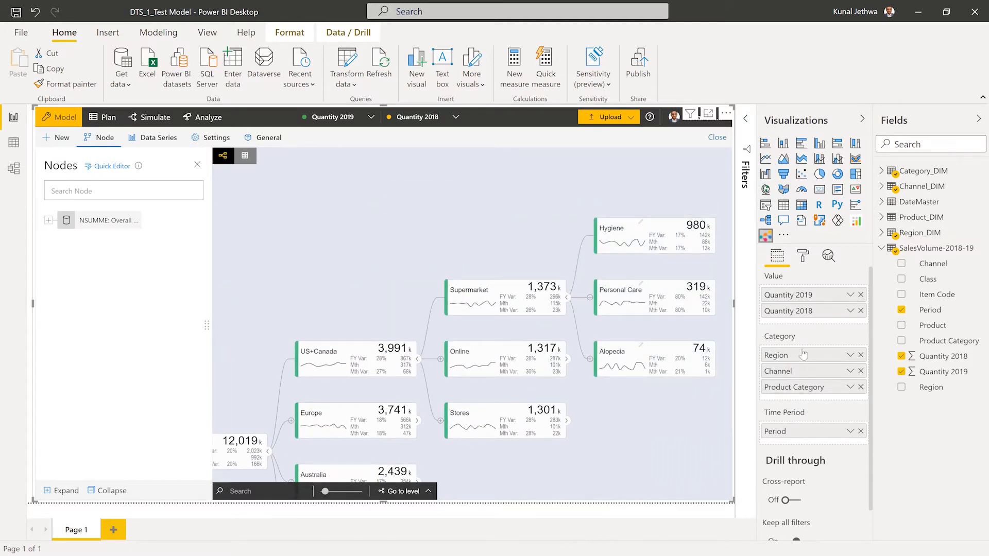
# Try Channel ahead of Region in the visual's categories, expand the Supermarket branch, and restore the Region-first order with the US+Canada branch collapsed
pyautogui.moveTo(804, 356); pyautogui.dragTo(825, 391)
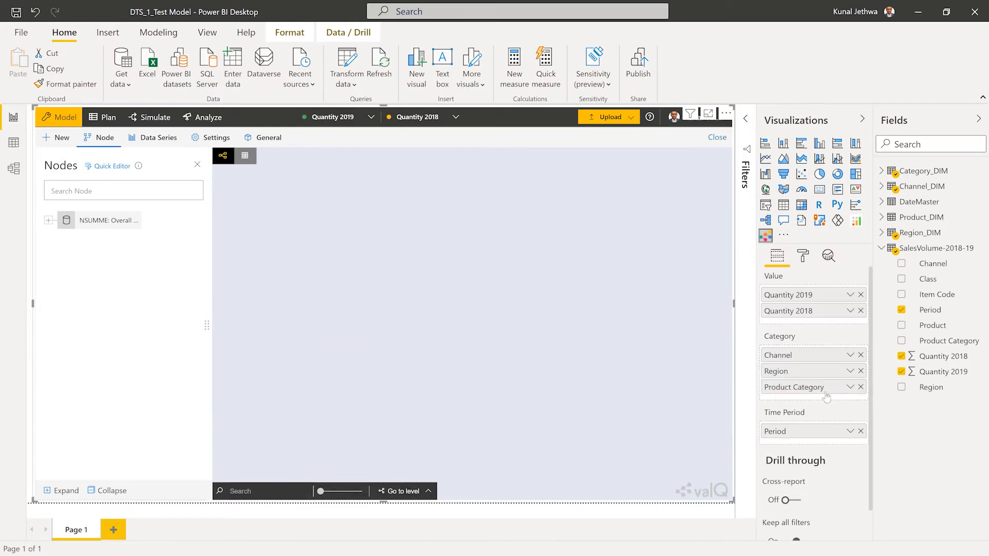
pyautogui.click(434, 202)
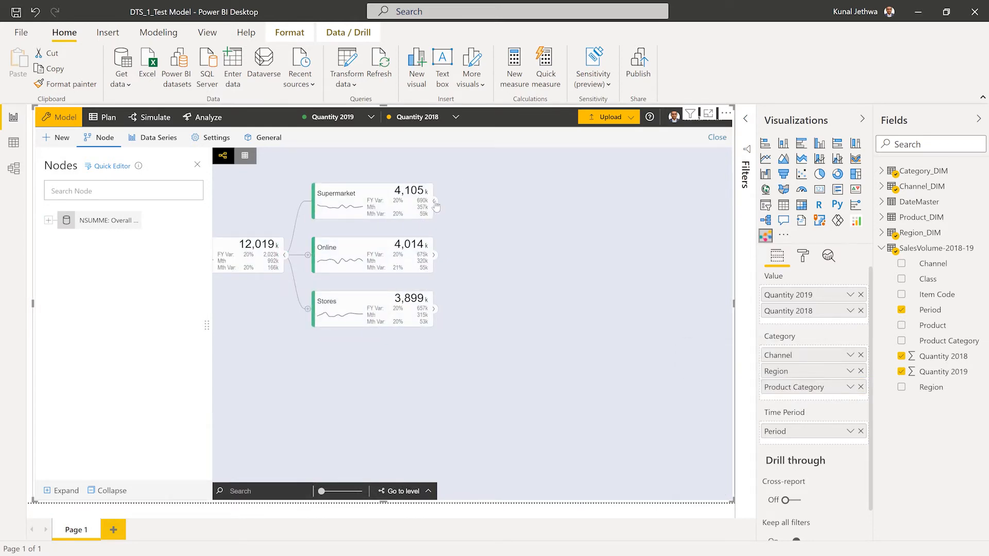
pyautogui.click(644, 235)
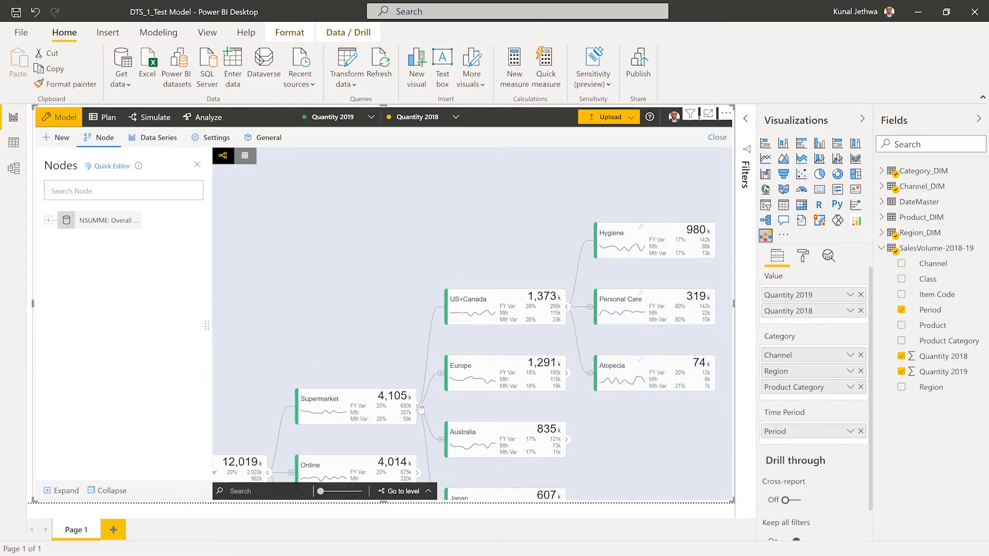
pyautogui.click(418, 406)
pyautogui.moveTo(774, 375); pyautogui.dragTo(775, 354)
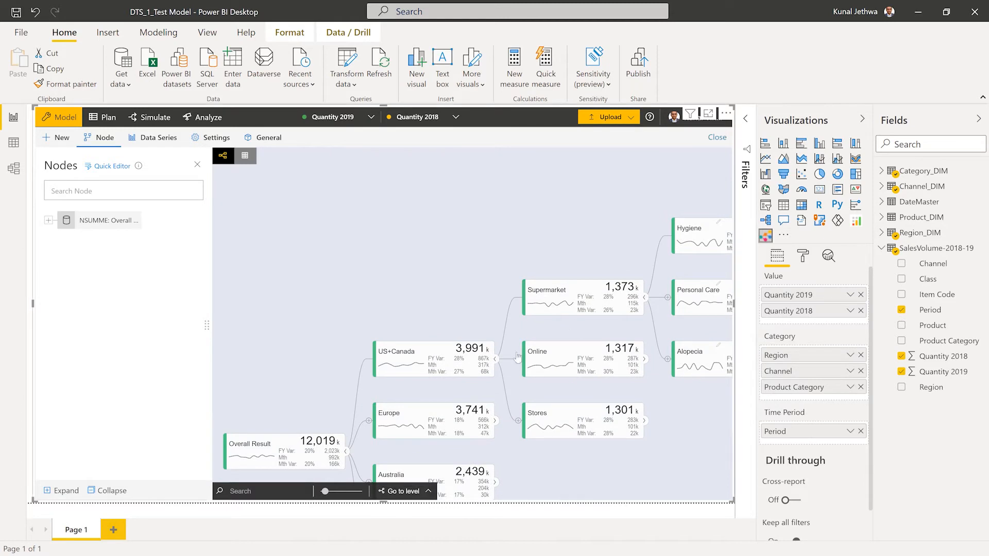
pyautogui.click(495, 360)
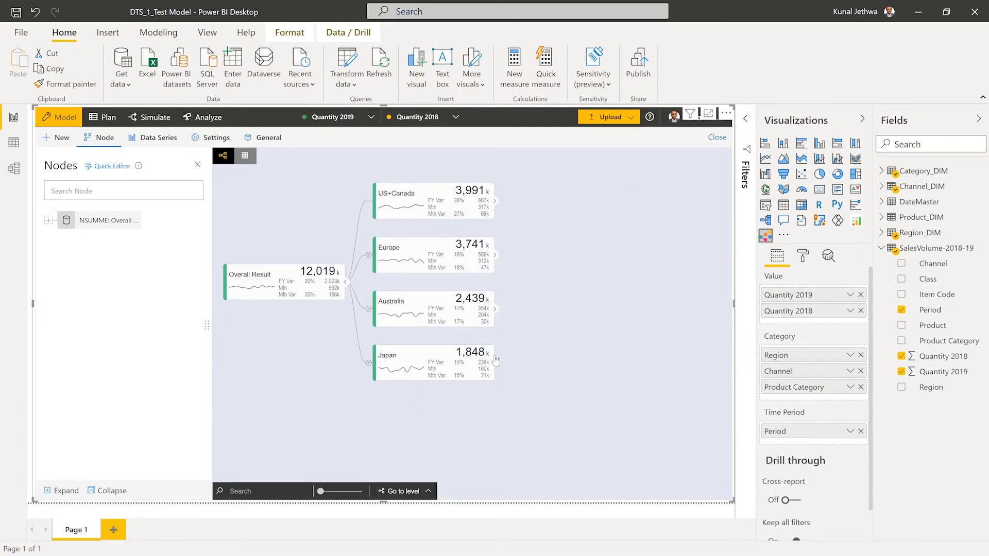
# Change the title of the simple model's root node to Total Sales Volume
pyautogui.click(48, 220)
pyautogui.doubleClick(113, 223)
pyautogui.click(304, 228)
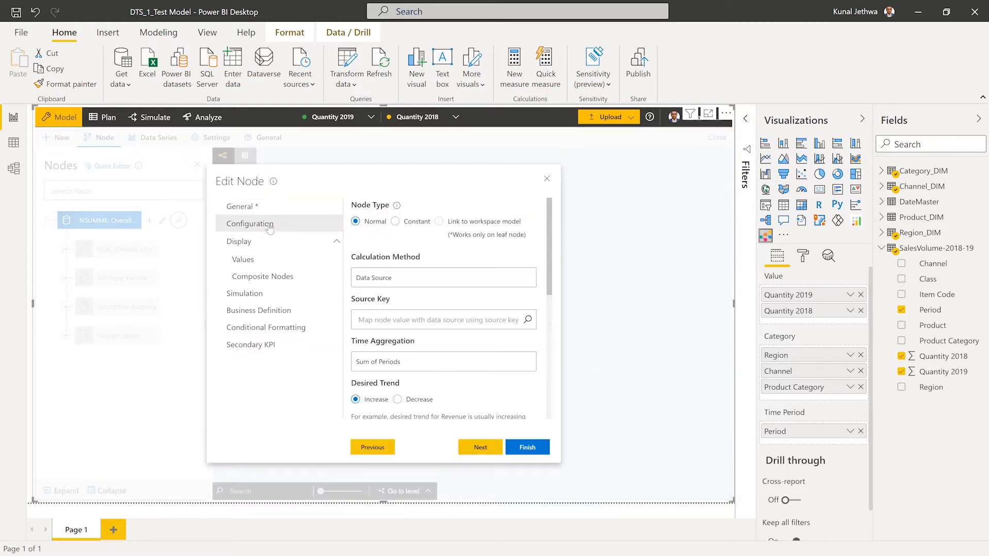
pyautogui.click(244, 208)
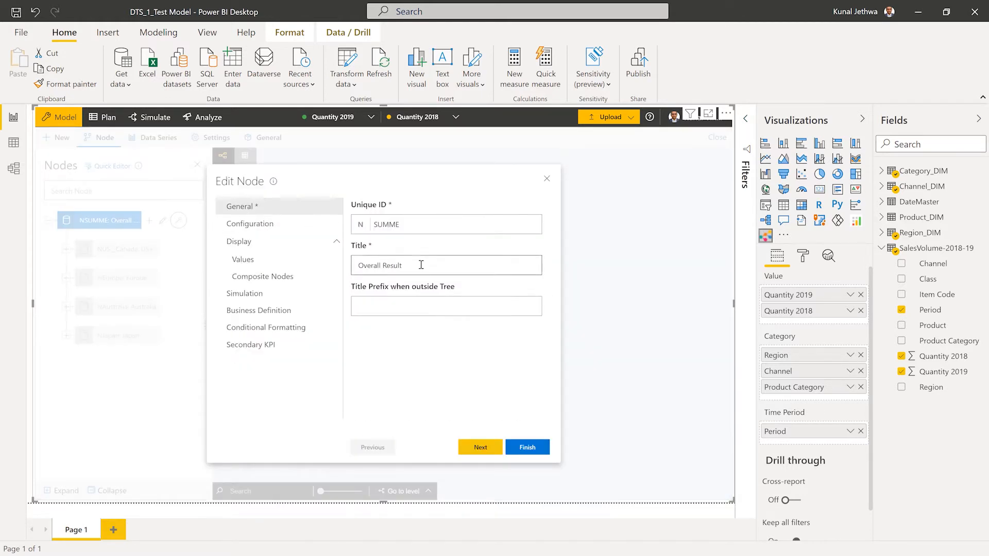
pyautogui.write('Total Sales Volume')
pyautogui.click(522, 446)
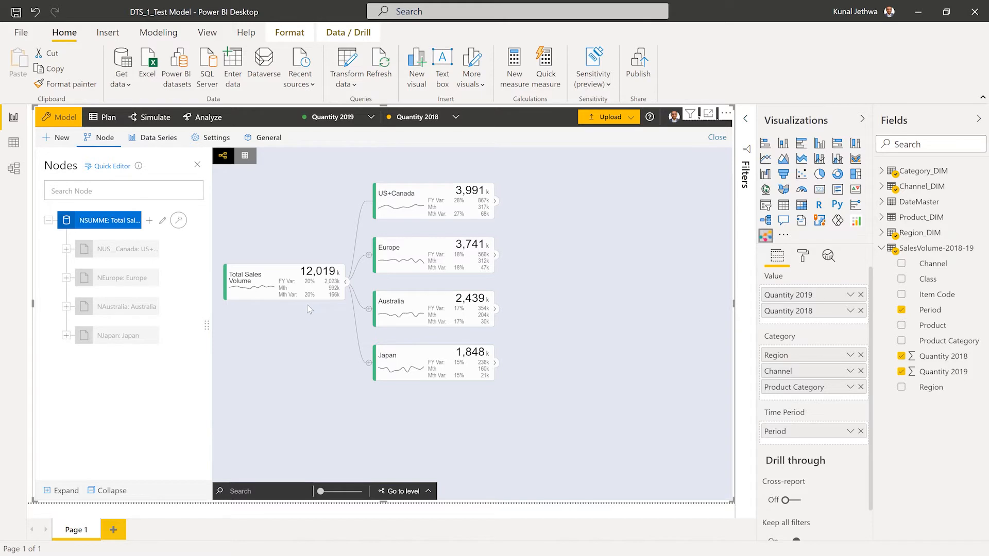
# Duplicate report page Page 1 and rename the copy Advanced Tree
pyautogui.rightClick(83, 533)
pyautogui.press('Escape')
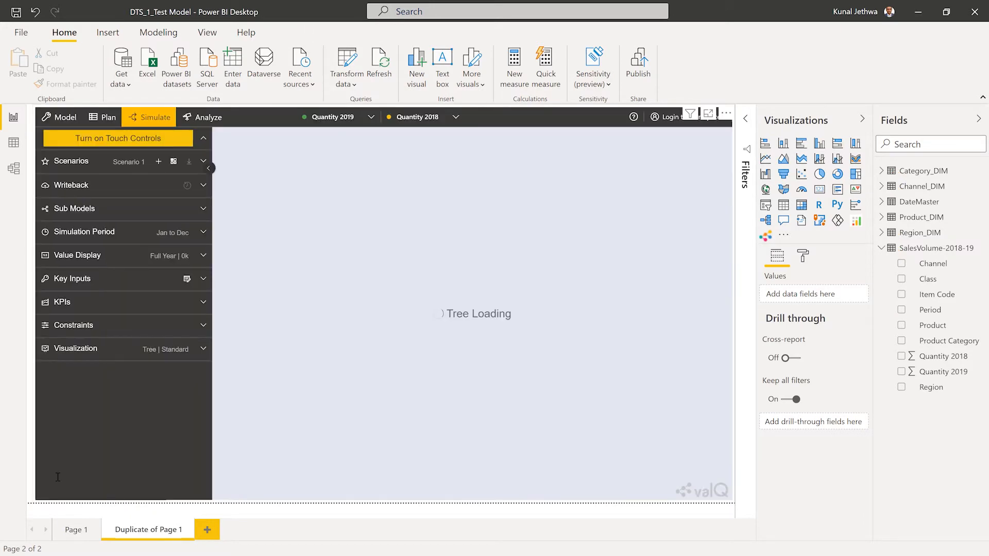
pyautogui.doubleClick(153, 534)
pyautogui.write('A')
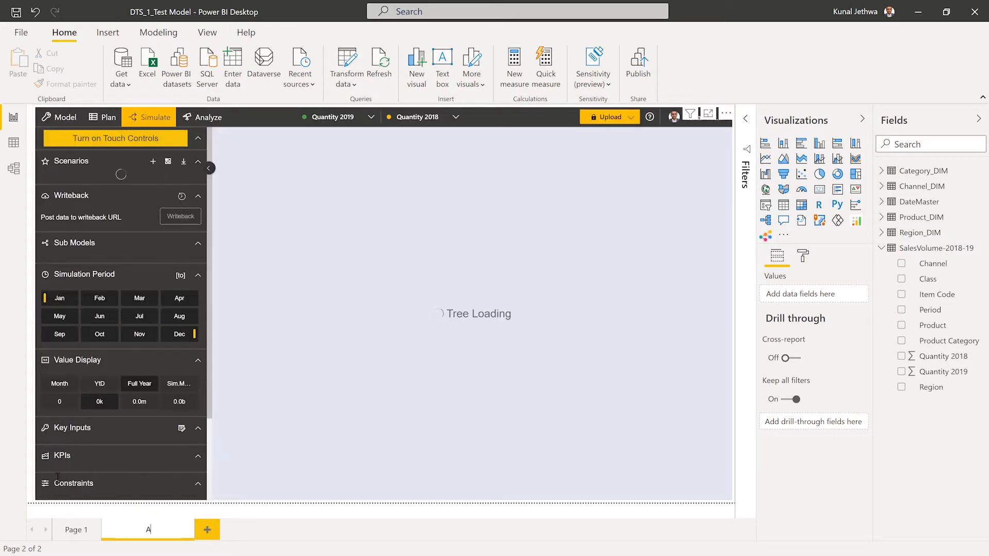
pyautogui.write('dvanced Tree')
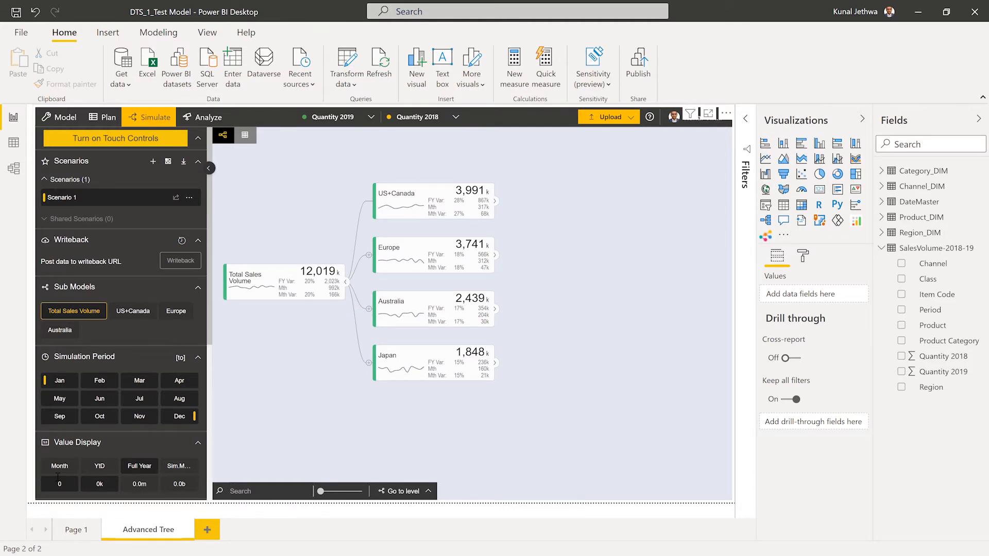
pyautogui.press('Return')
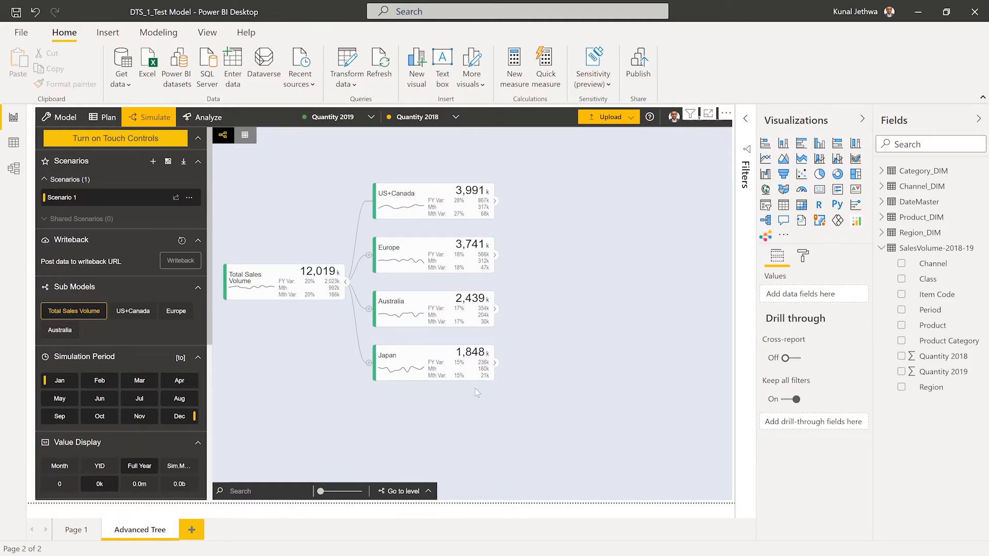
# Replace the model on the Advanced Tree page with a new advanced model built from scratch
pyautogui.click(67, 117)
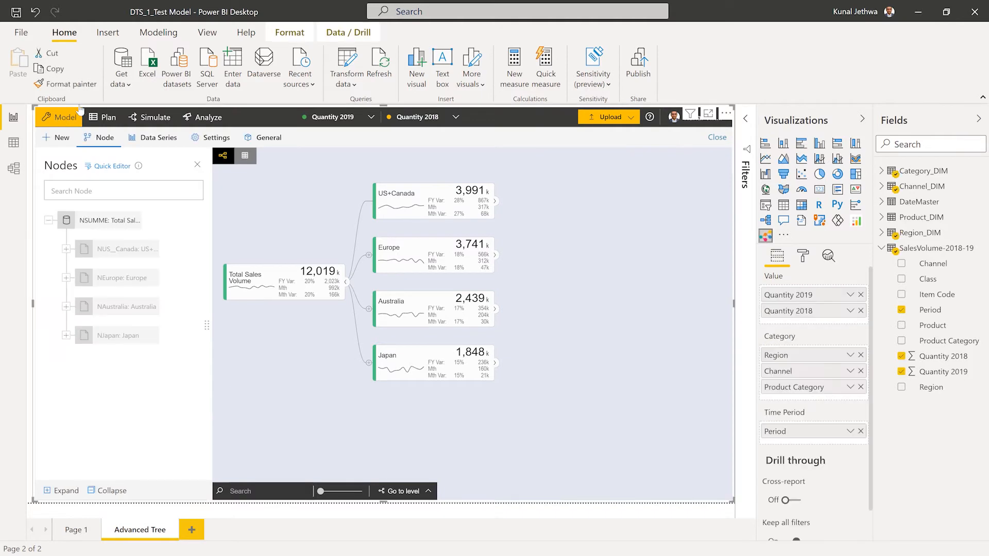
pyautogui.click(61, 138)
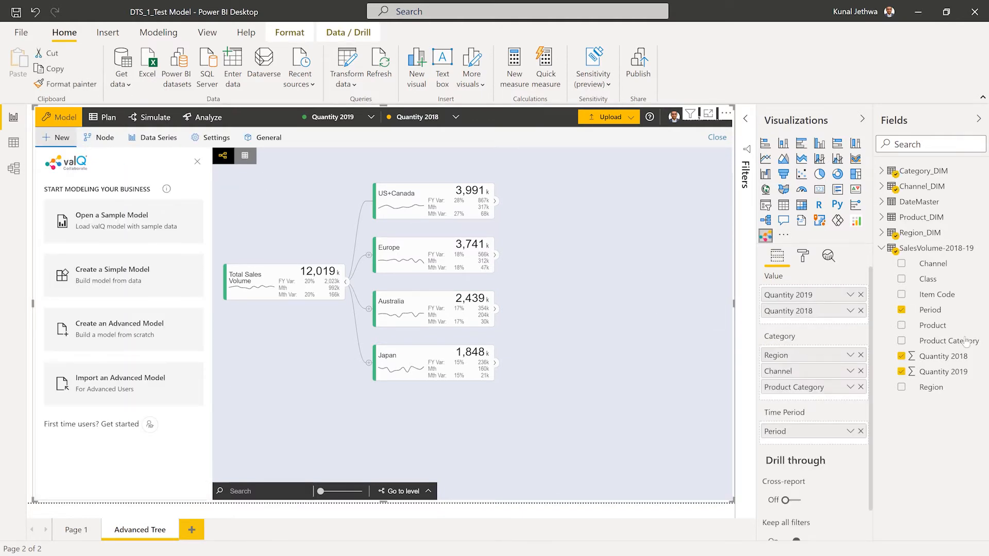
pyautogui.click(103, 335)
pyautogui.click(440, 344)
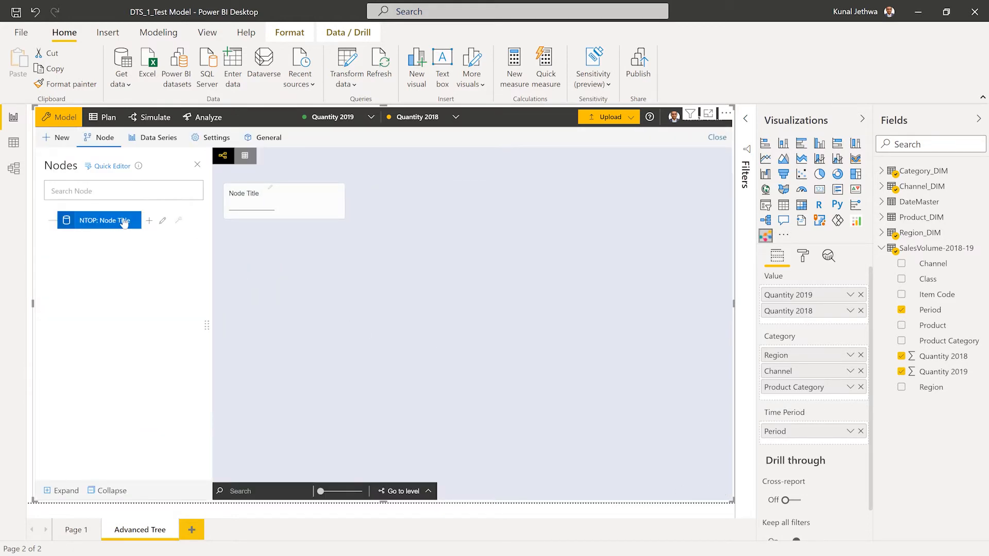
# Add a child node under the top node and title it North America
pyautogui.click(150, 221)
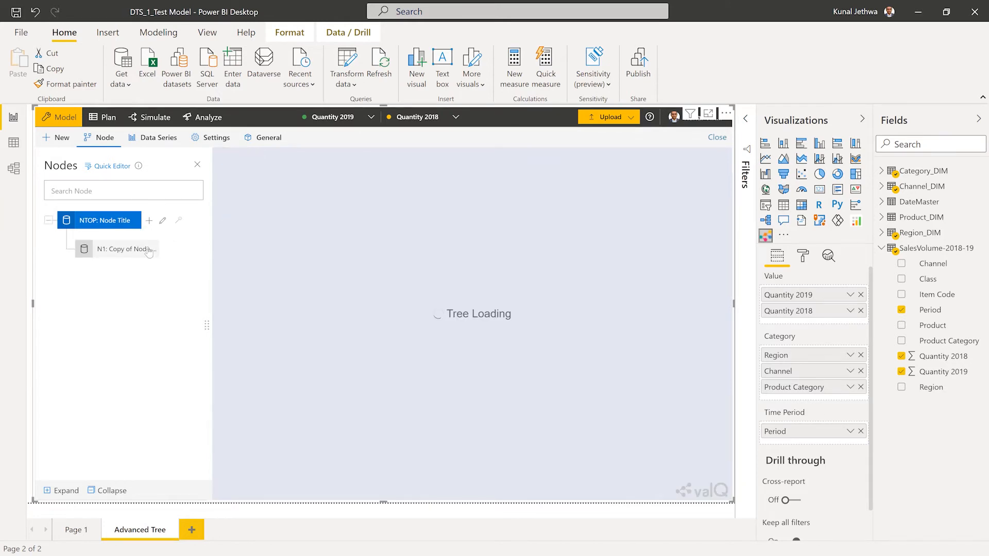
pyautogui.click(147, 250)
pyautogui.click(434, 266)
pyautogui.hotkey('ctrl', 'a')
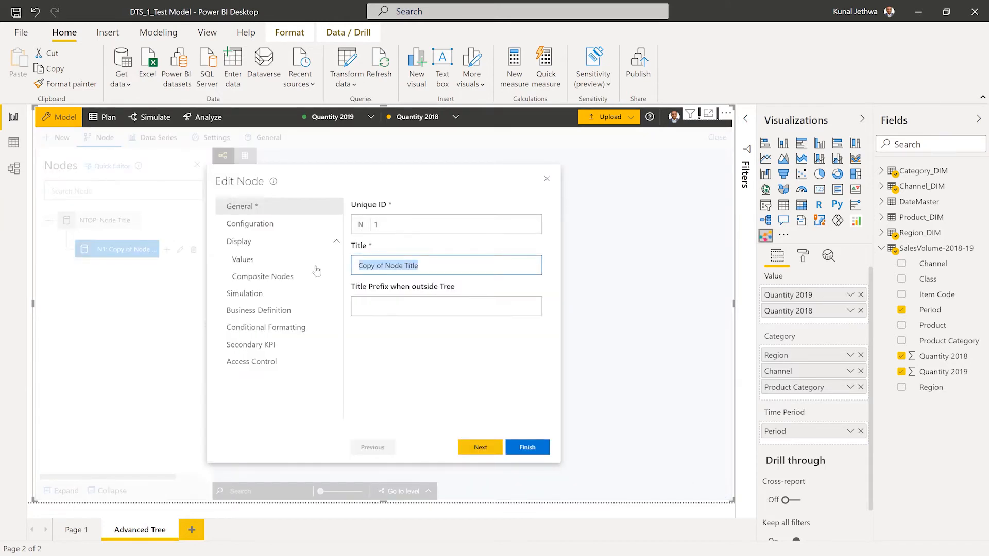
pyautogui.write('North America')
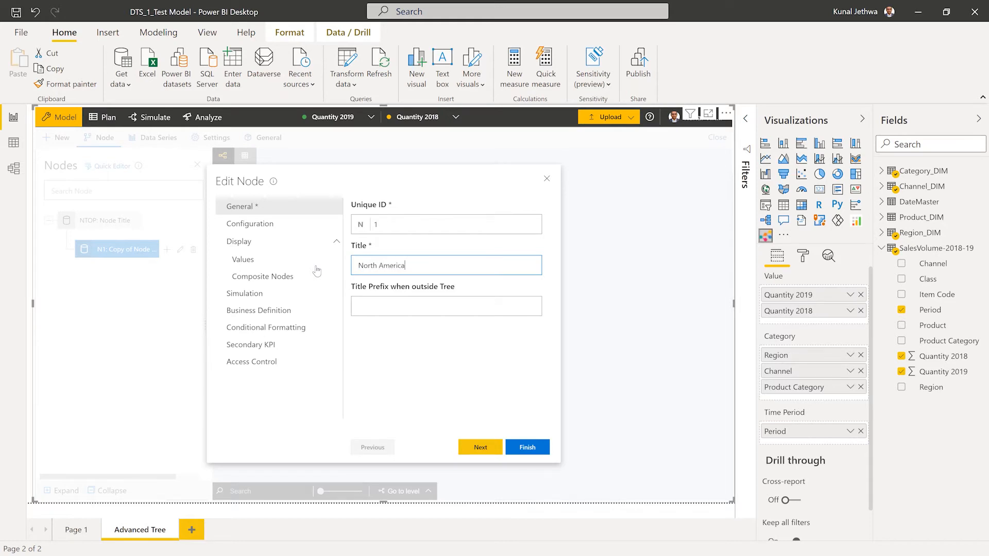
# Map the North America node to the data source with source key US__Canada and finish editing it
pyautogui.click(247, 226)
pyautogui.click(397, 306)
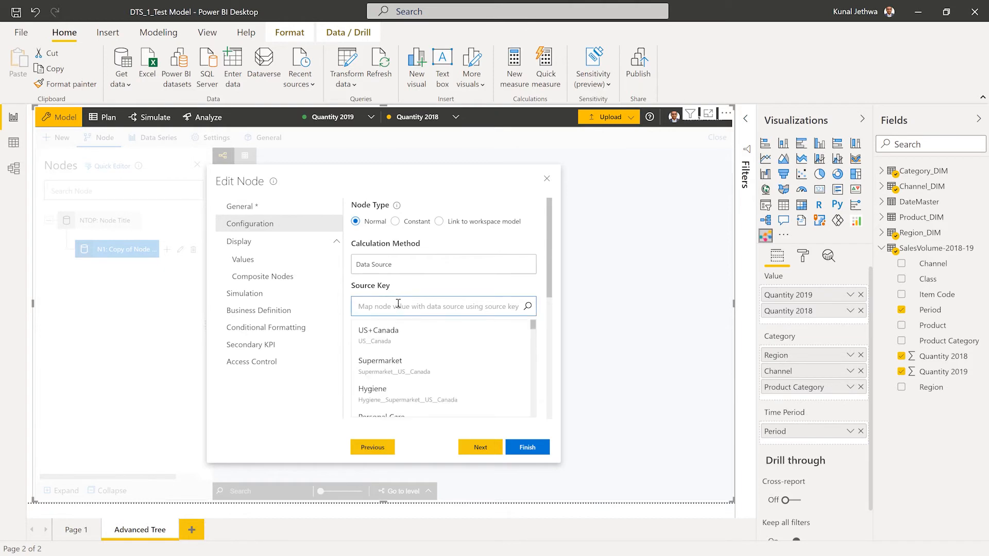
pyautogui.click(383, 333)
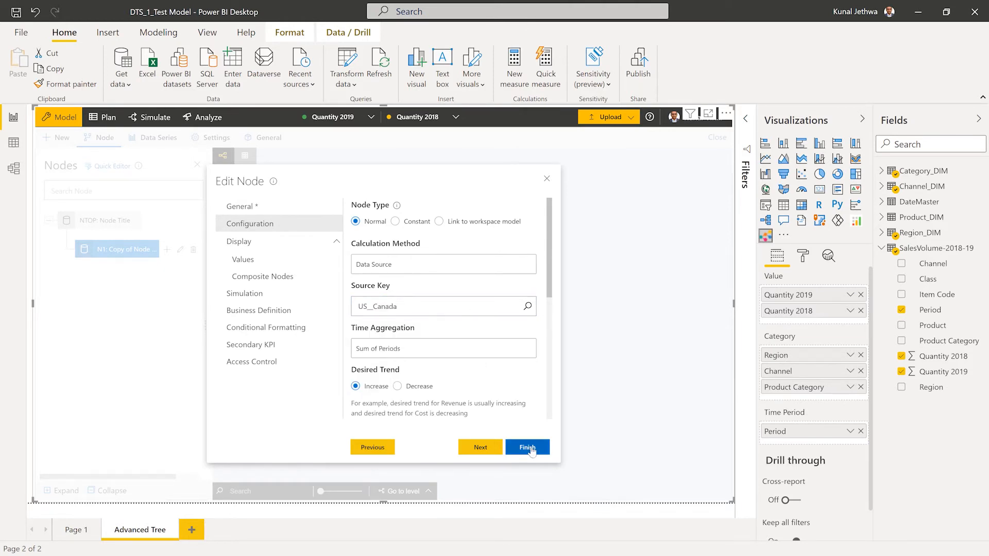
pyautogui.click(528, 447)
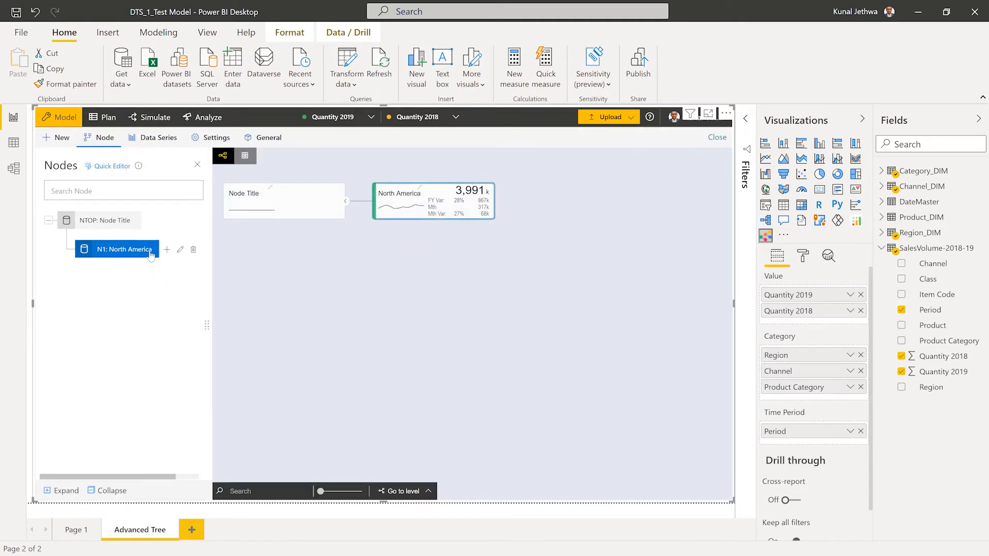
# Add a second child node under the top node and title it Europe
pyautogui.click(129, 221)
pyautogui.click(149, 220)
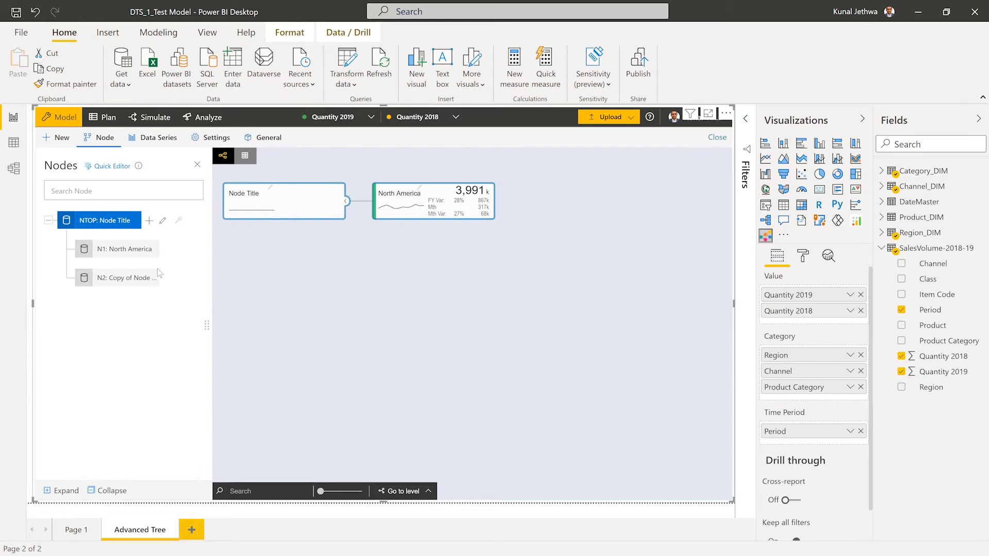
pyautogui.doubleClick(128, 277)
pyautogui.moveTo(422, 267); pyautogui.dragTo(322, 263)
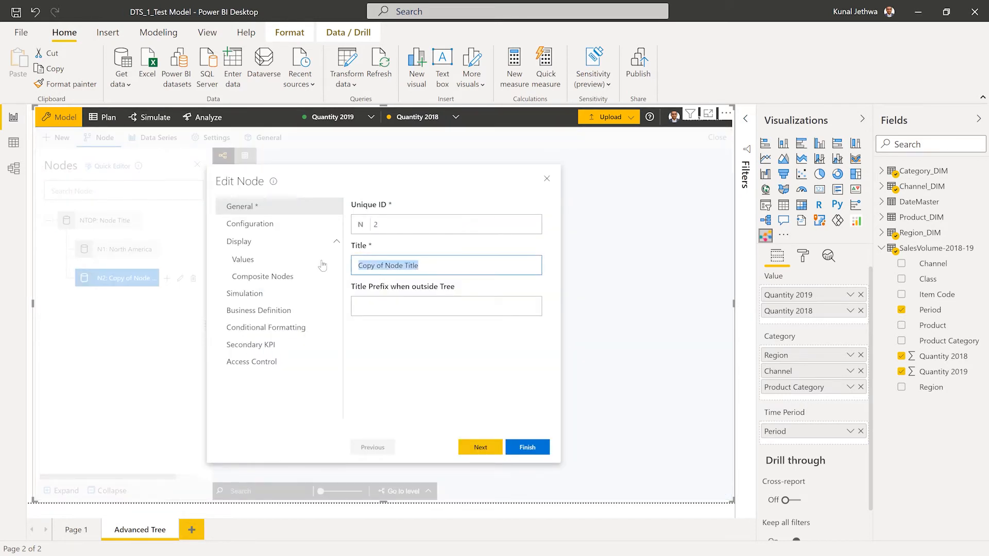
pyautogui.write('Europe')
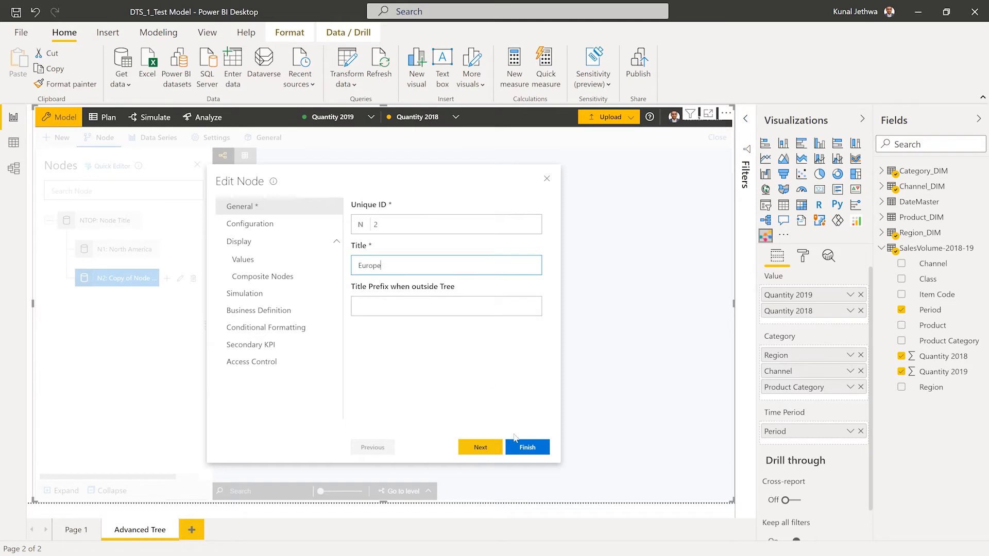
# Map the Europe node to the data source with source key Europe and finish editing it
pyautogui.click(259, 223)
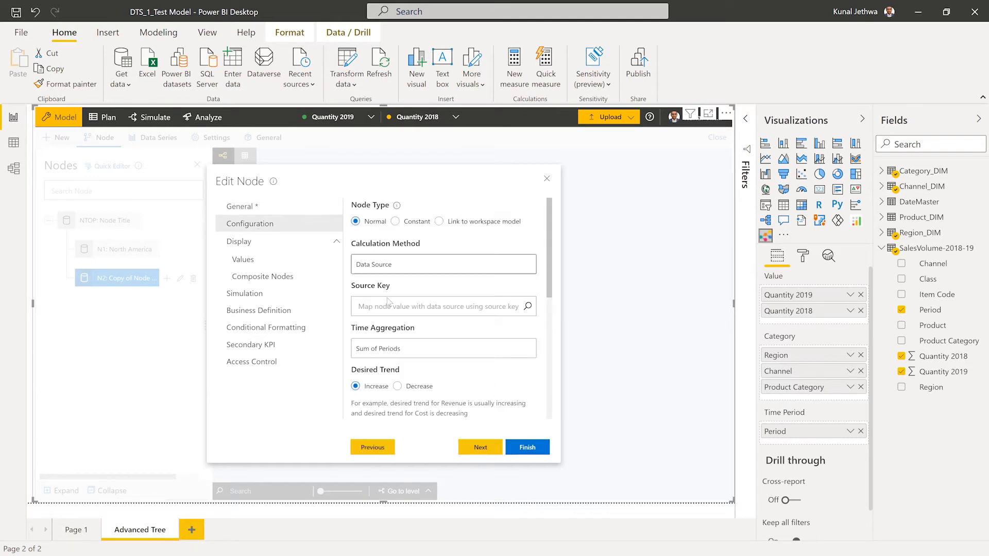
pyautogui.click(391, 307)
pyautogui.write('E')
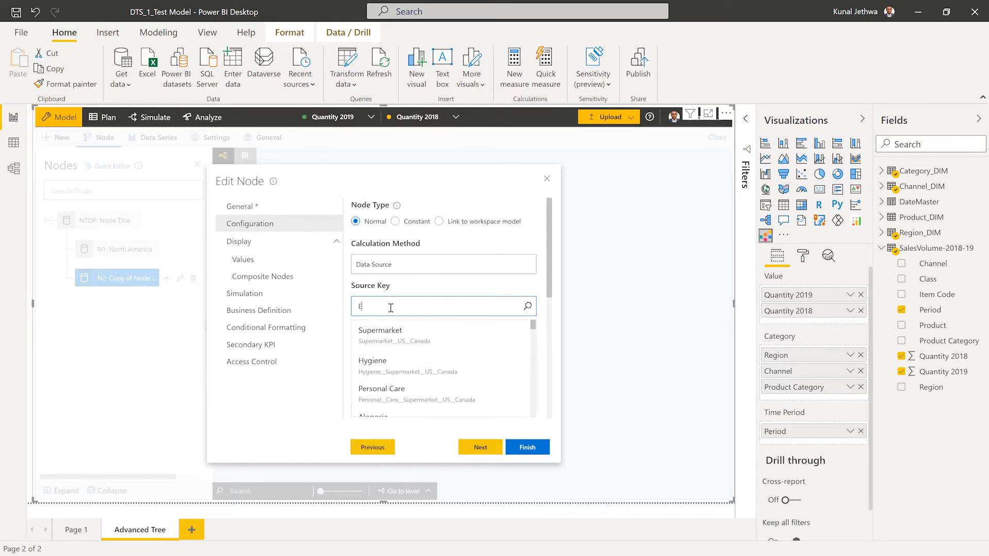
pyautogui.write('uar')
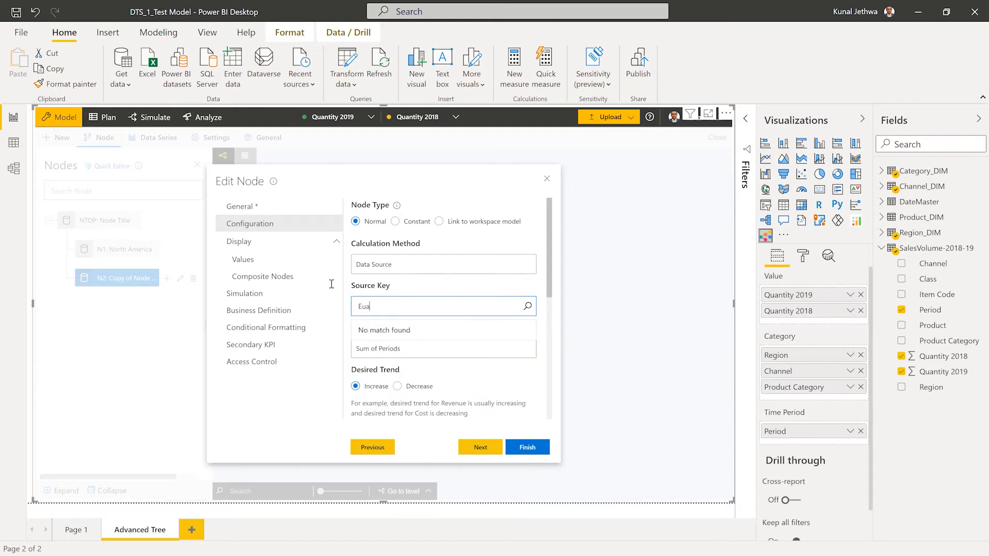
pyautogui.press('BackSpace')
pyautogui.write('r')
pyautogui.click(371, 334)
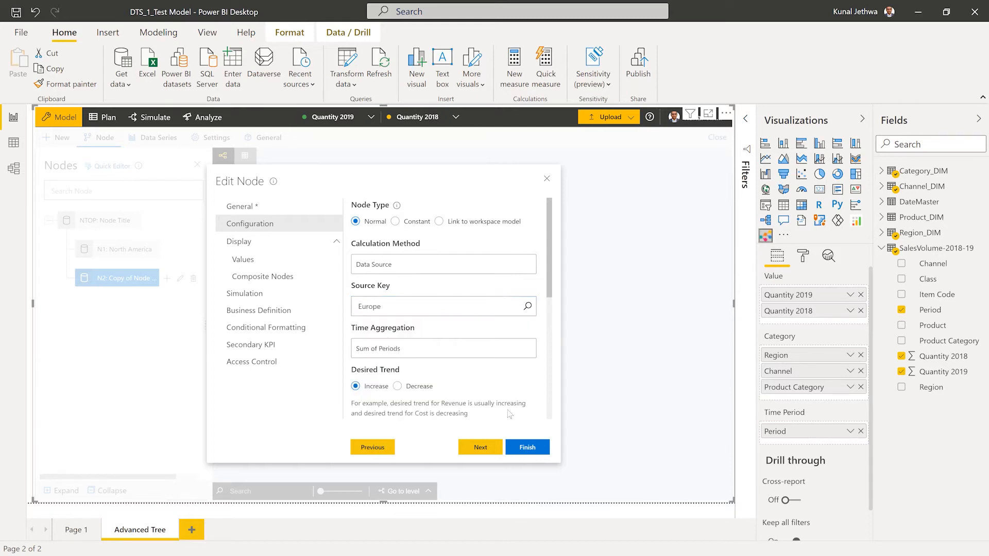
pyautogui.click(527, 447)
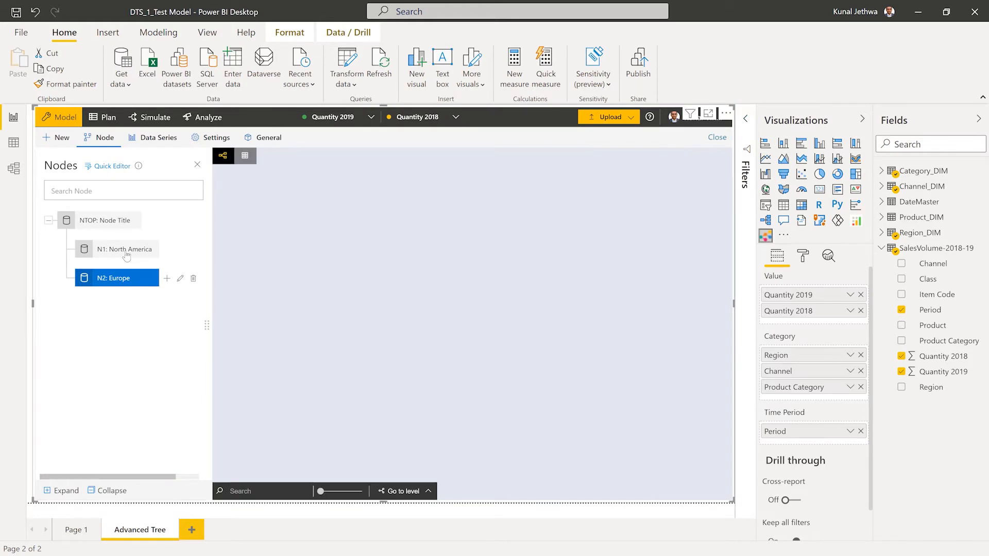
# Title the top node Total Sales Volume and set its calculation method to Sum Children
pyautogui.doubleClick(121, 224)
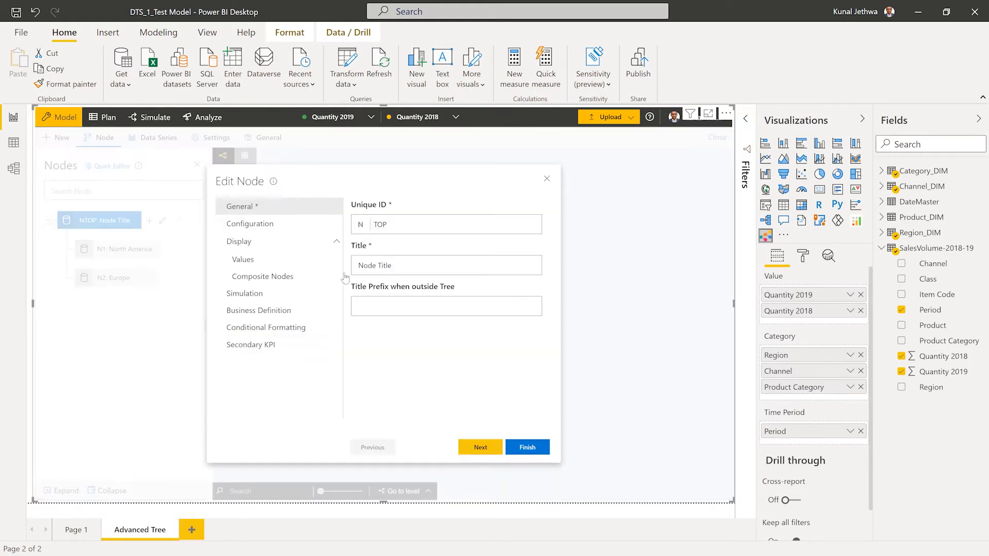
pyautogui.moveTo(408, 260); pyautogui.dragTo(307, 261)
pyautogui.write('Total Sales Volume')
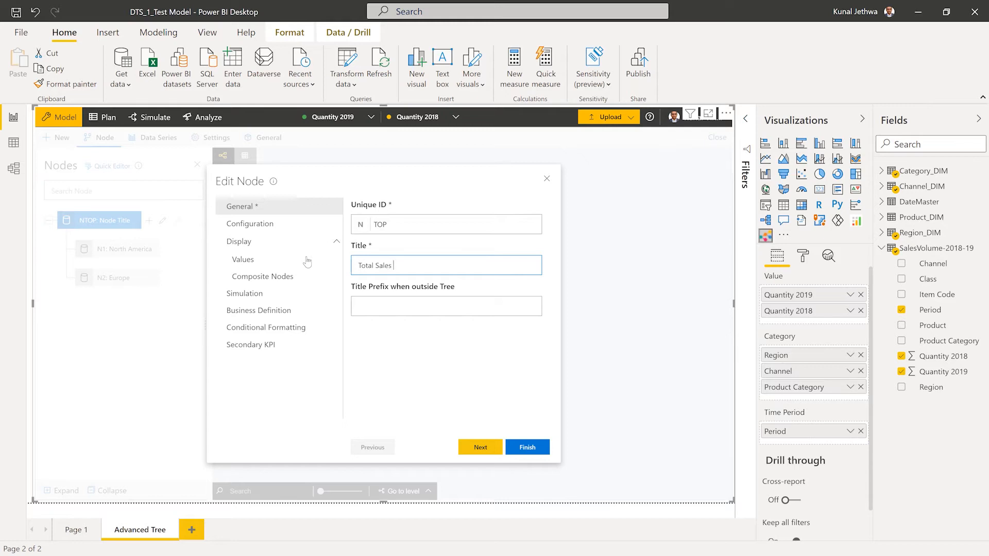
pyautogui.click(254, 226)
pyautogui.click(405, 283)
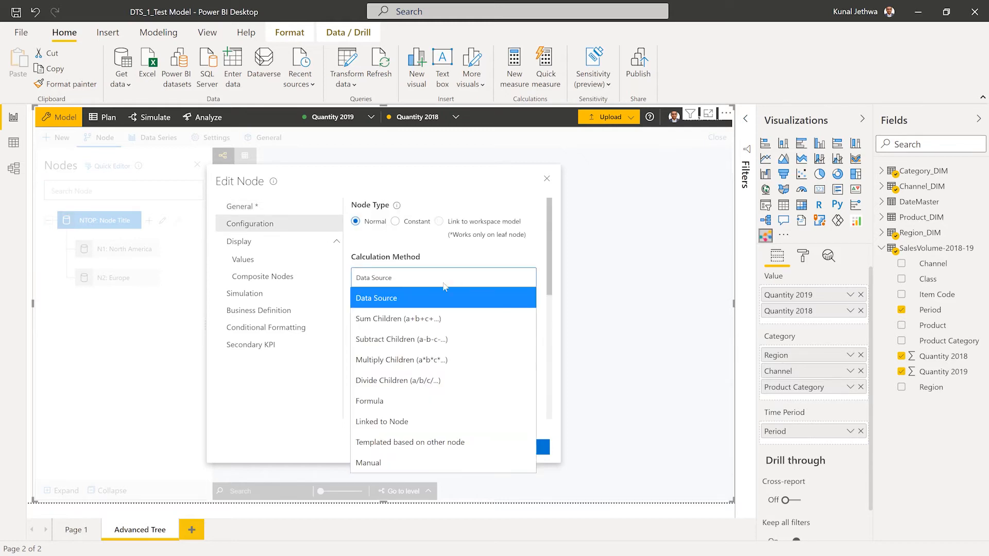
pyautogui.click(407, 322)
pyautogui.click(535, 450)
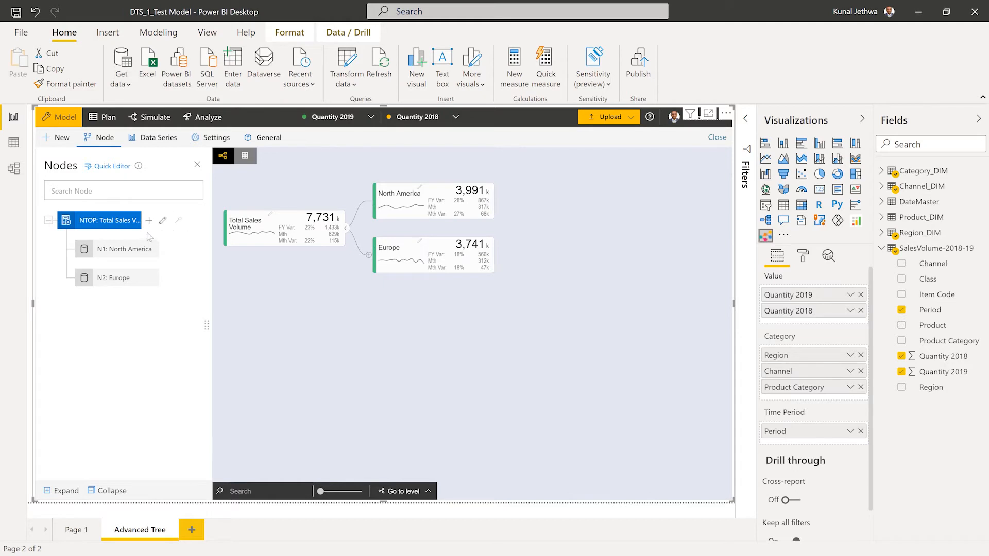
# Create a new advanced model from scratch, overwriting the existing model
pyautogui.click(75, 137)
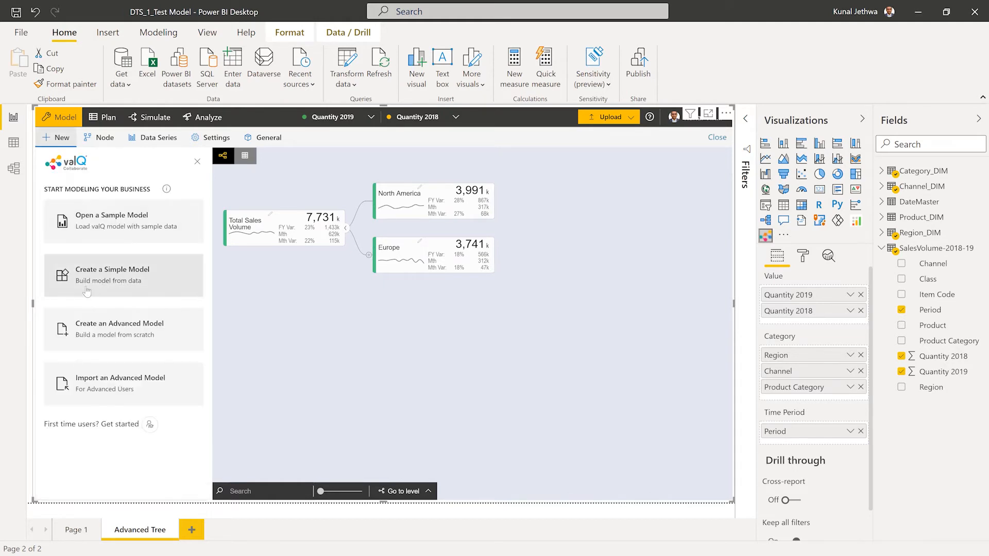
pyautogui.click(97, 331)
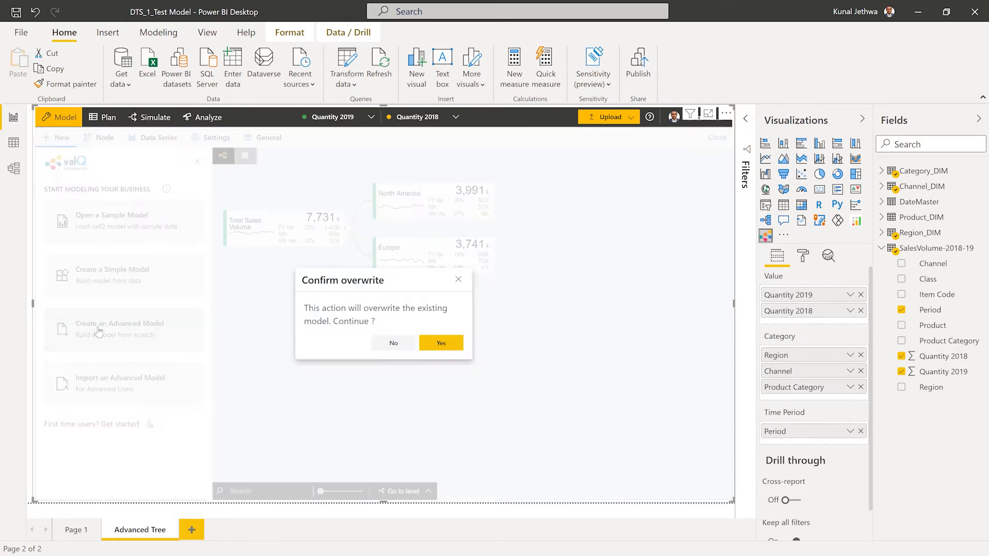
pyautogui.click(443, 342)
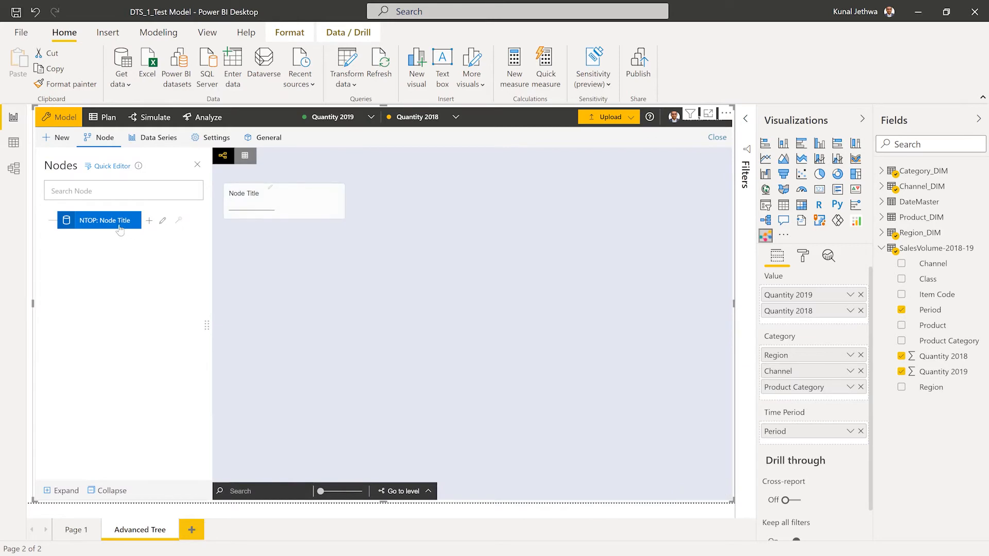
# Add a child node under the top node and title it Hair Oil
pyautogui.click(148, 222)
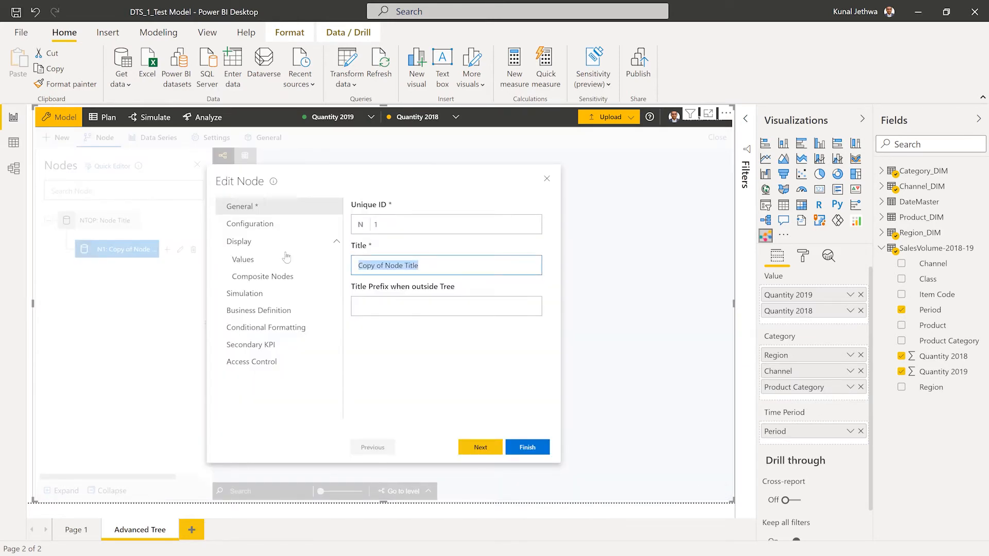
pyautogui.write('hai')
pyautogui.press('BackSpace')
pyautogui.press('BackSpace')
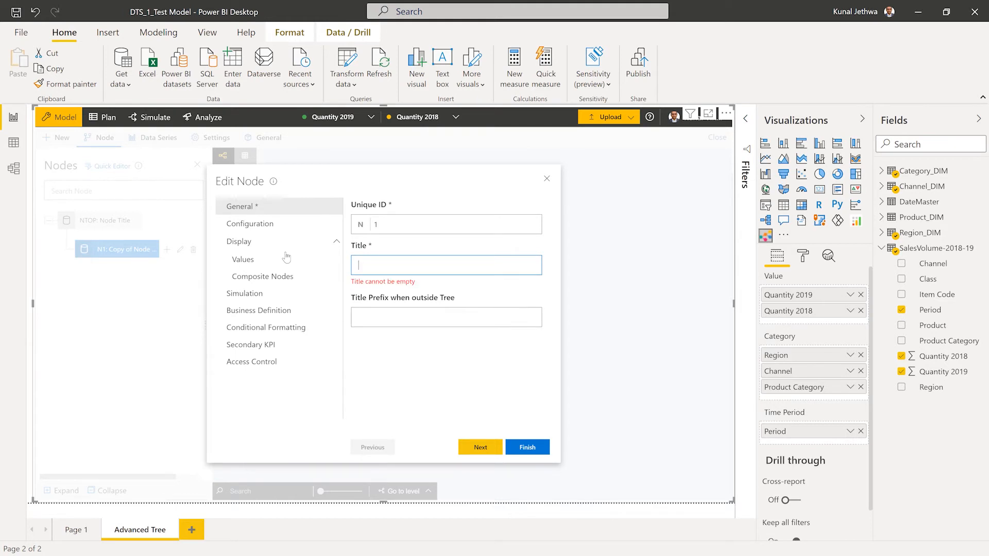
pyautogui.write('H')
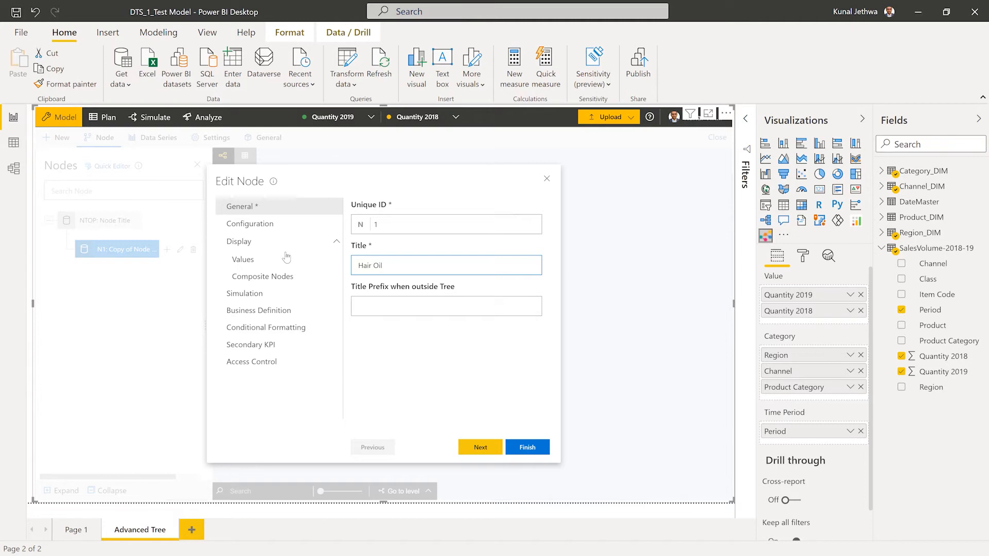
pyautogui.write('air Oil')
pyautogui.click(527, 447)
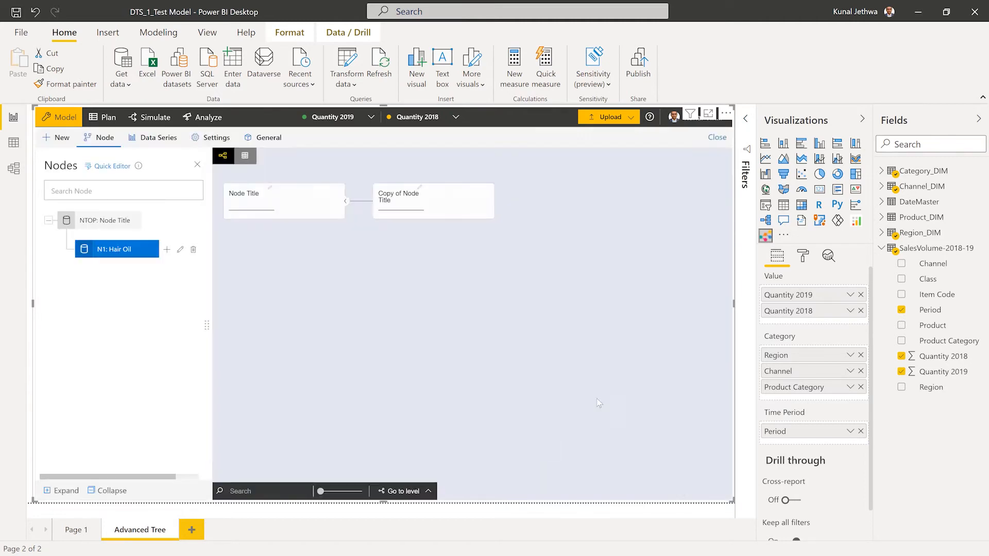
# Replace Product Category with the Product field from Product_DIM in the visual's categories
pyautogui.click(861, 387)
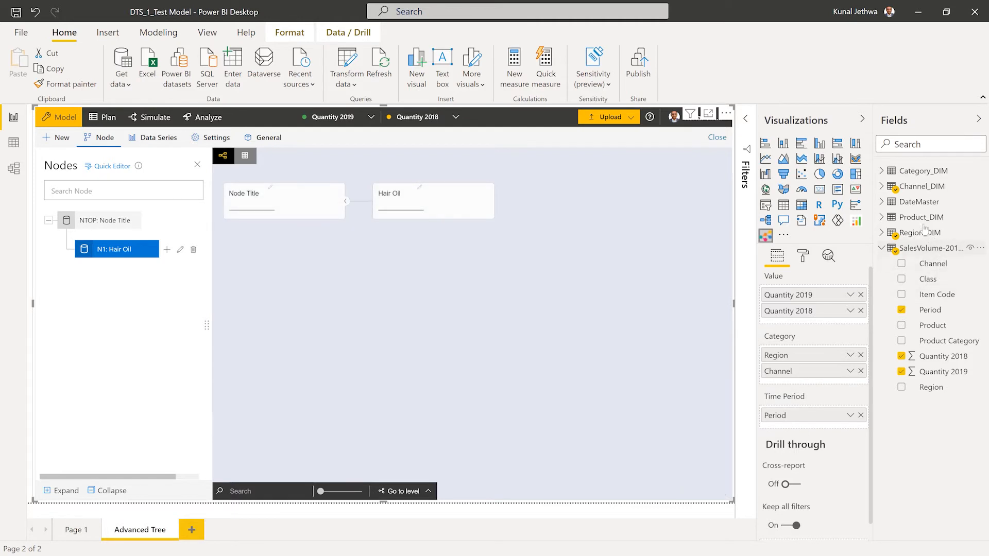
pyautogui.click(883, 249)
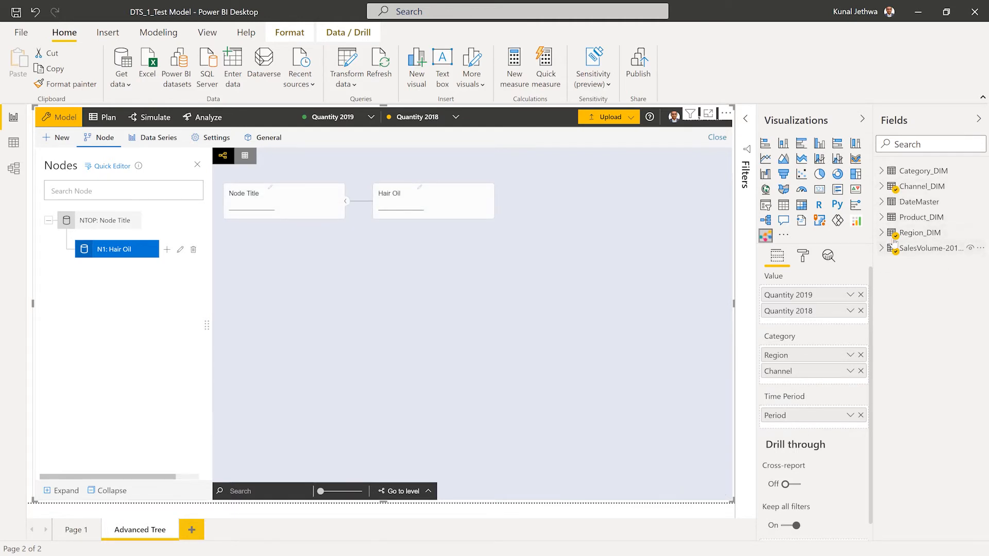
pyautogui.click(881, 217)
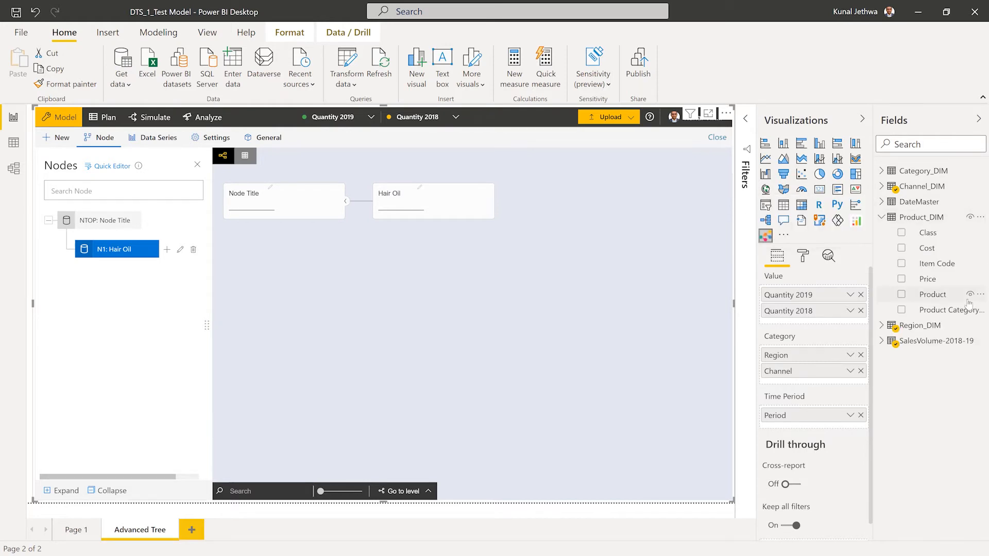
pyautogui.moveTo(934, 294); pyautogui.dragTo(801, 379)
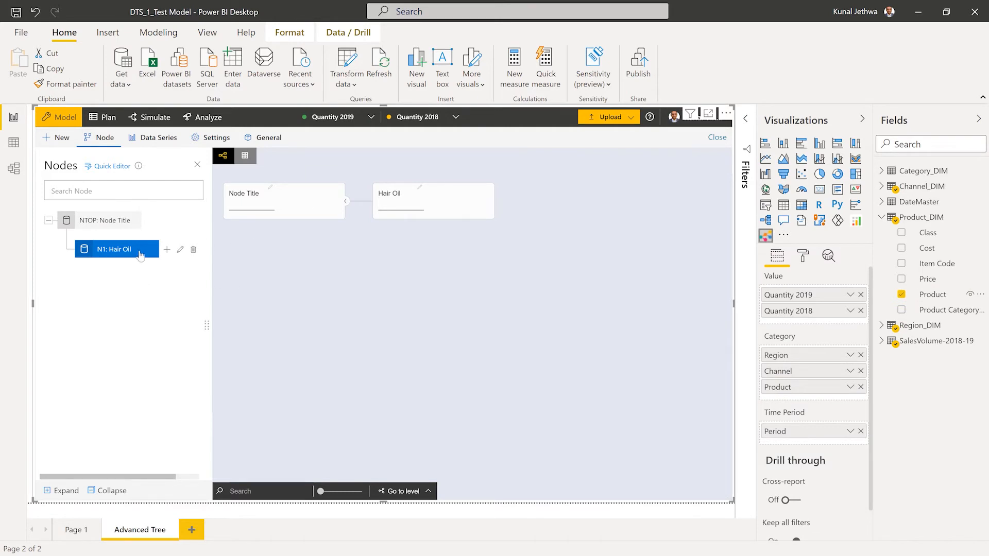
# Add two child nodes under the Hair Oil node and title the first one Revenue
pyautogui.click(167, 250)
pyautogui.click(167, 250)
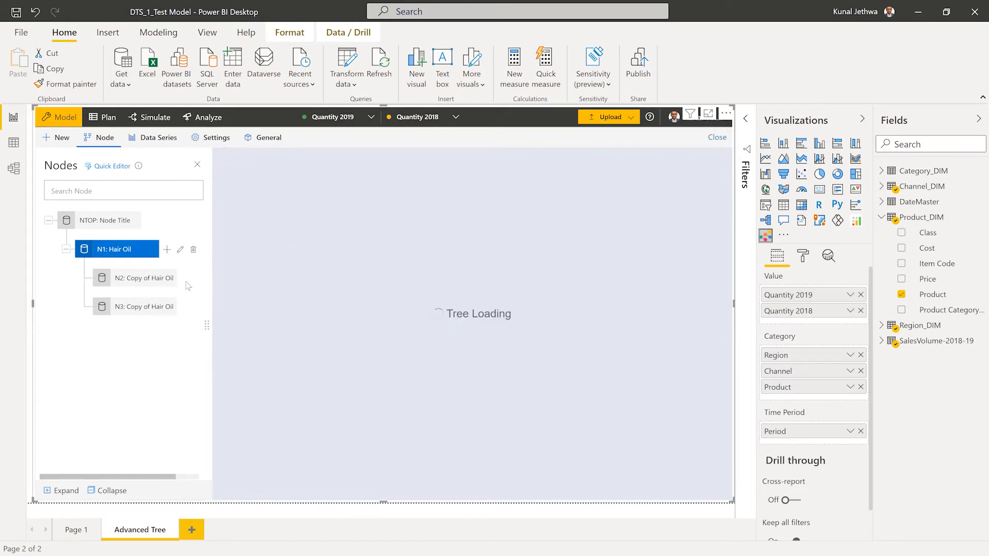
pyautogui.doubleClick(152, 281)
pyautogui.moveTo(424, 265); pyautogui.dragTo(305, 262)
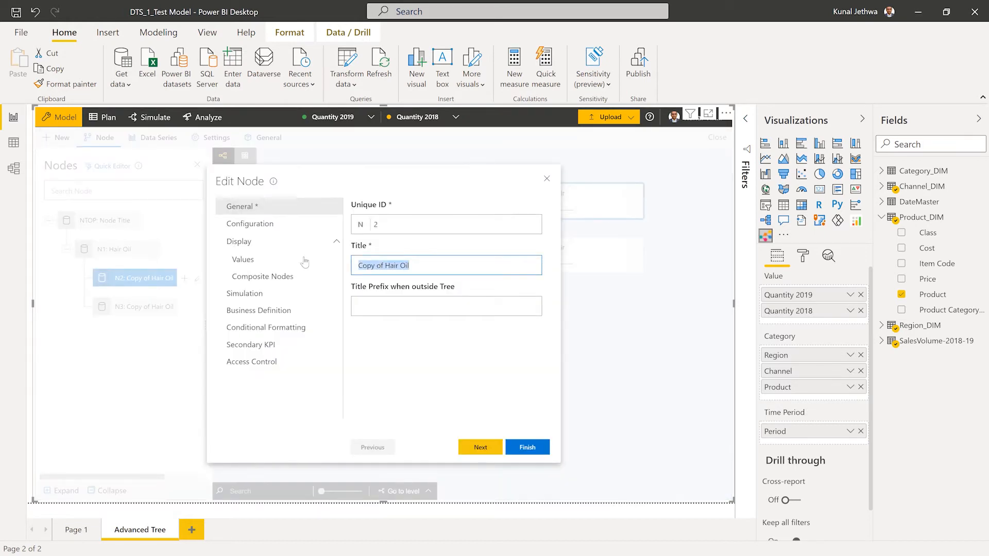
pyautogui.write('Revenue')
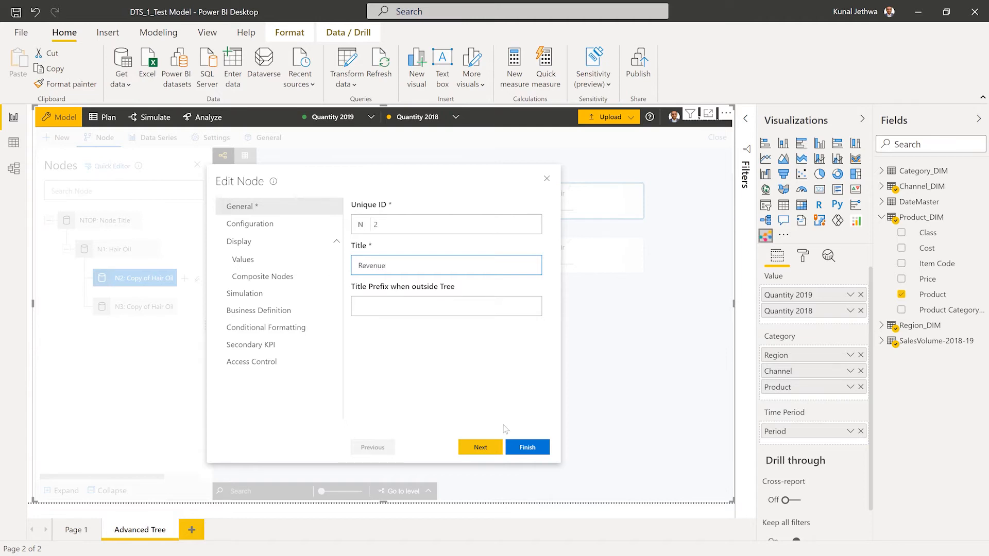
pyautogui.click(508, 444)
# Title the second child node of Hair Oil Cost
pyautogui.click(142, 311)
pyautogui.click(141, 312)
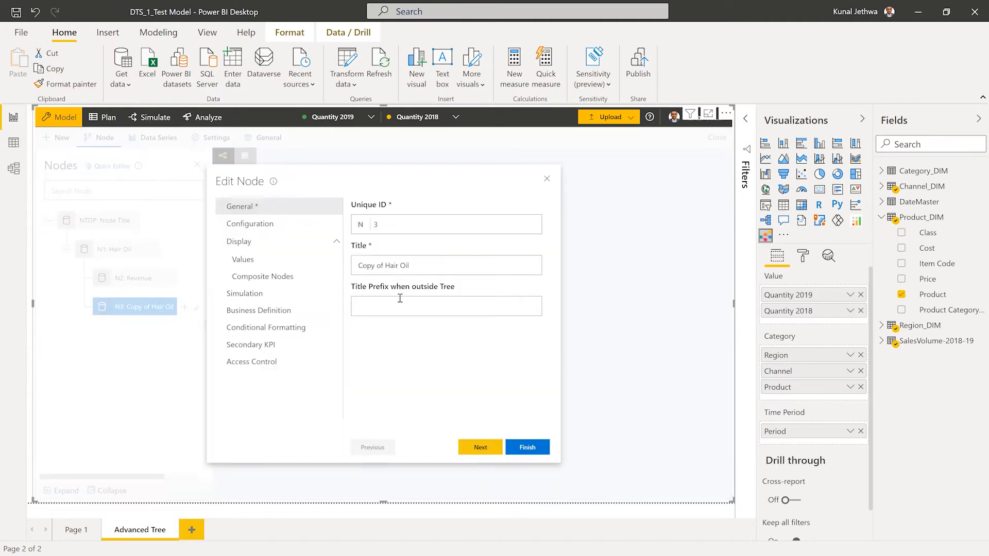
pyautogui.moveTo(426, 266); pyautogui.dragTo(316, 263)
pyautogui.write('Cost')
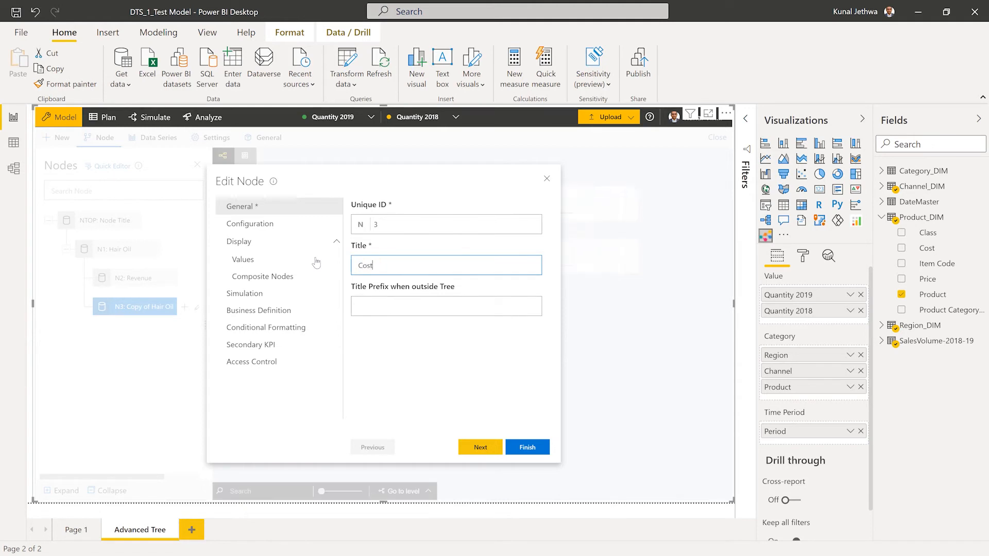
pyautogui.click(526, 447)
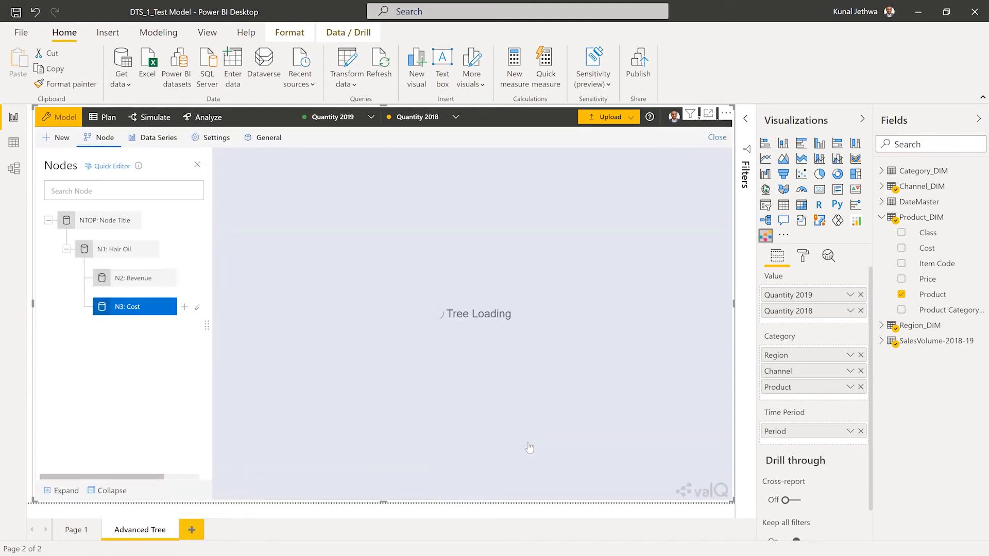
# Add a third child node under the Hair Oil node and title it Volume
pyautogui.click(157, 278)
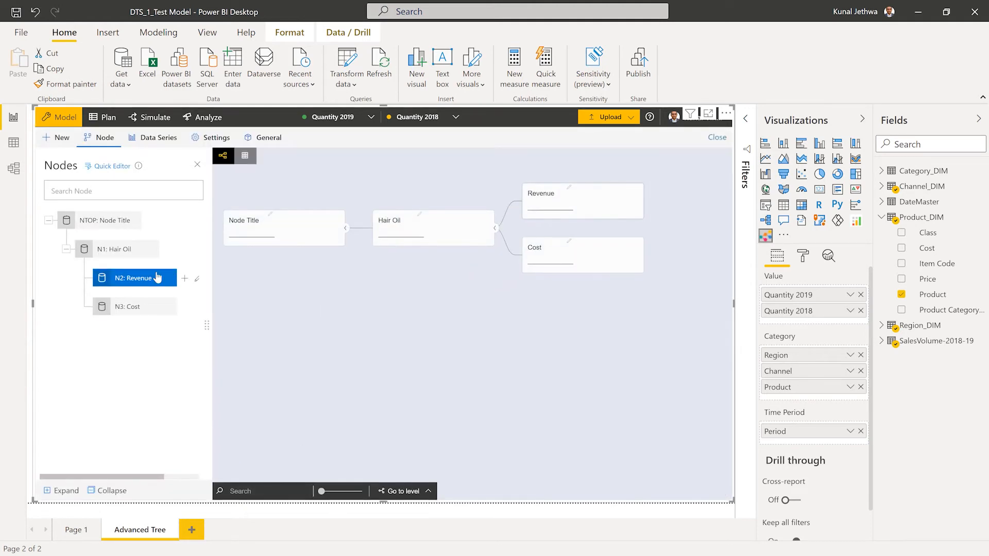
pyautogui.click(130, 251)
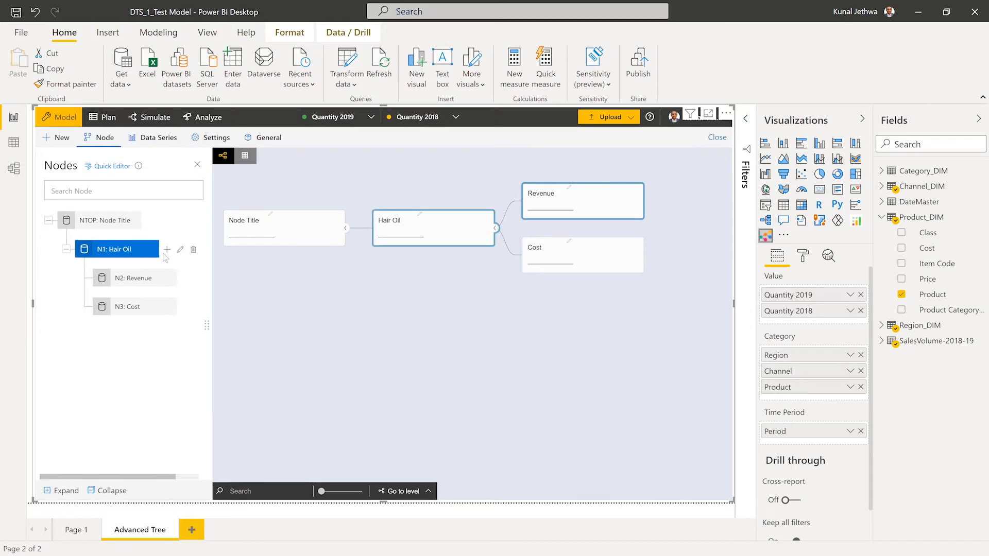
pyautogui.click(167, 251)
pyautogui.doubleClick(151, 338)
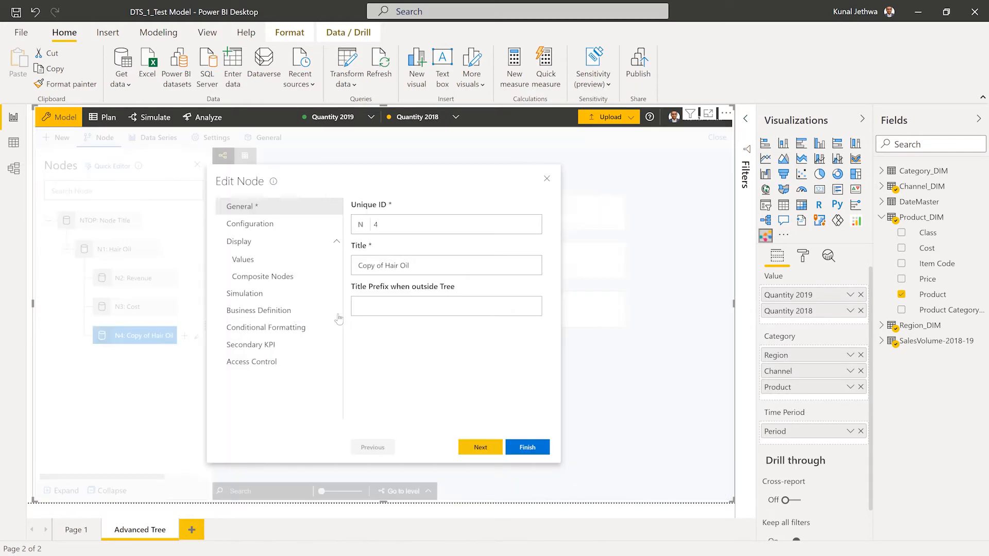
pyautogui.moveTo(431, 266); pyautogui.dragTo(326, 263)
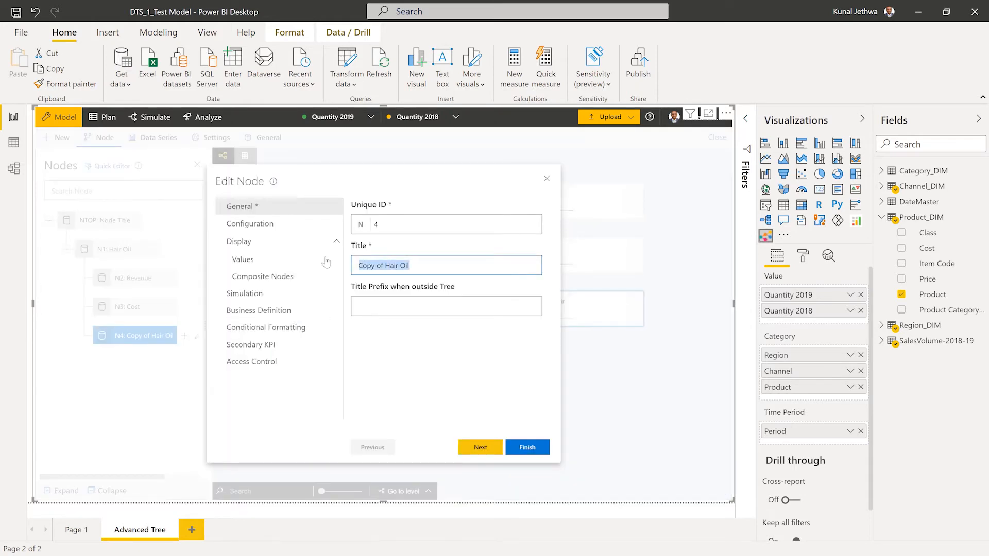
pyautogui.write('Volume')
pyautogui.click(539, 451)
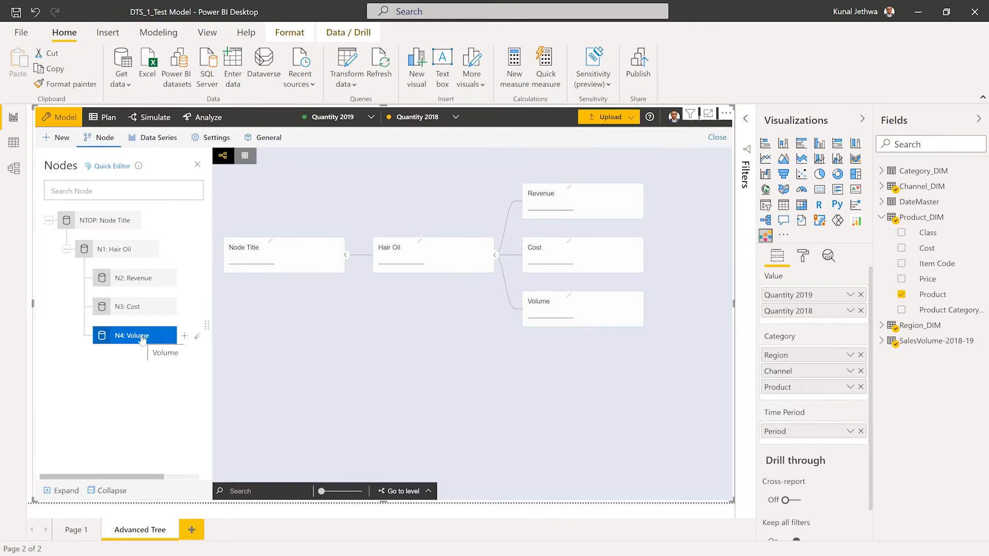
# Remove Region and Channel from the visual's categories, and map the Volume node to the data source with source key Hair__Oil
pyautogui.click(861, 355)
pyautogui.click(860, 355)
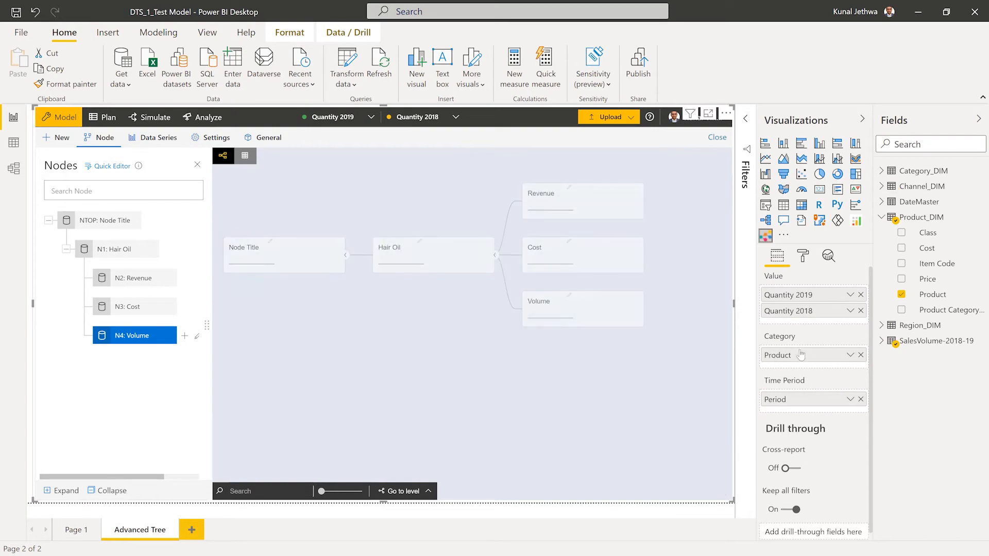
pyautogui.doubleClick(148, 337)
pyautogui.click(252, 225)
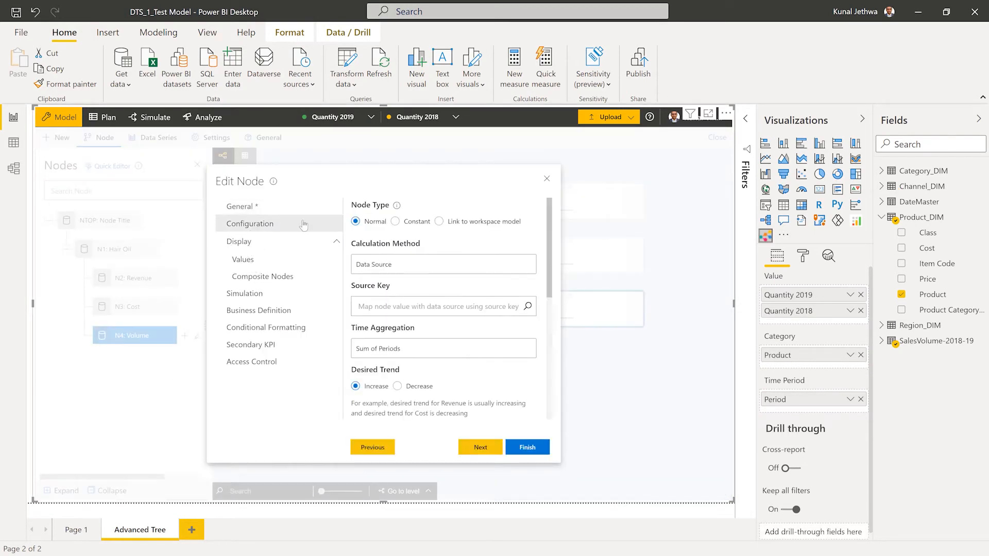
pyautogui.click(404, 266)
pyautogui.click(404, 266)
pyautogui.click(387, 306)
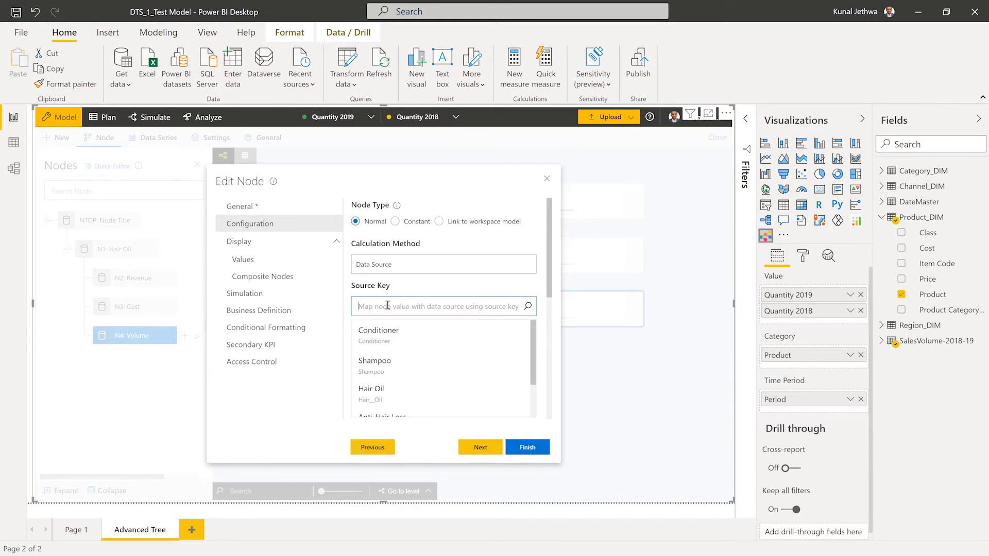
pyautogui.write('Hair')
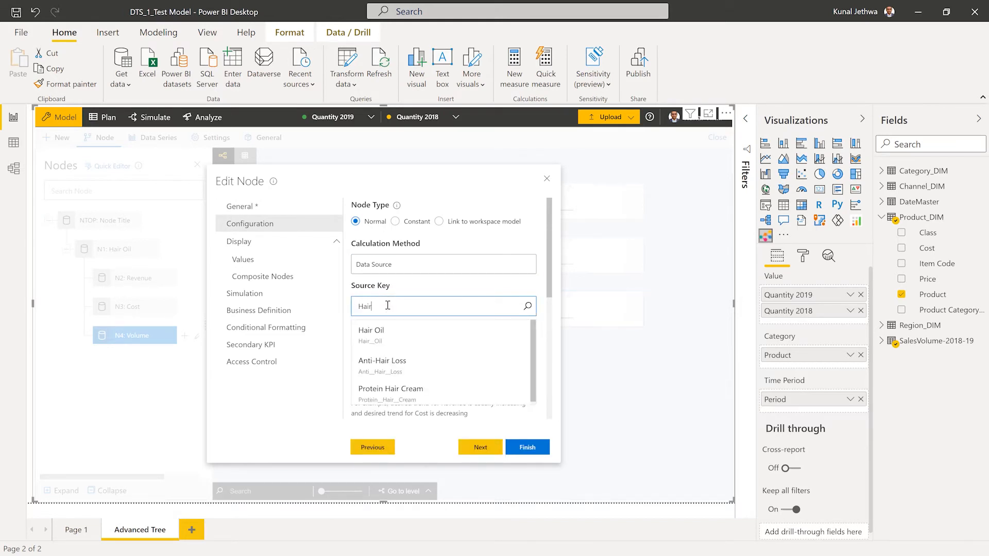
pyautogui.click(419, 324)
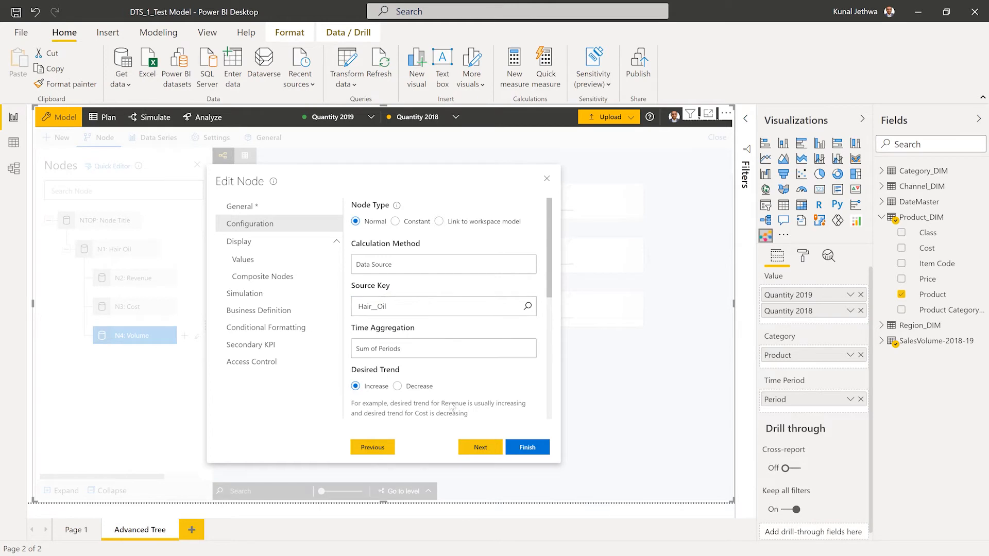
pyautogui.click(521, 447)
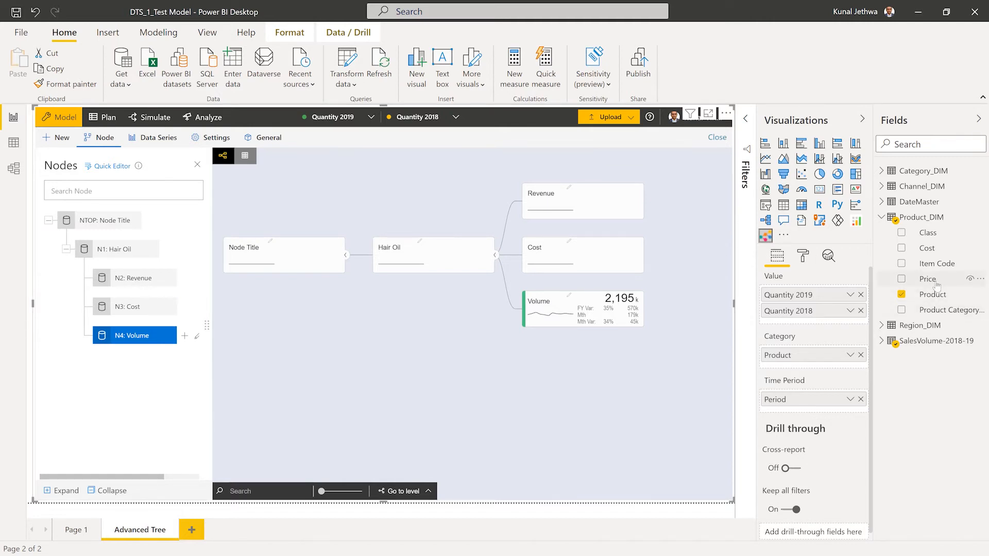
# Examine the product prices and costs in the Product_DIM table data and return to the report
pyautogui.click(13, 144)
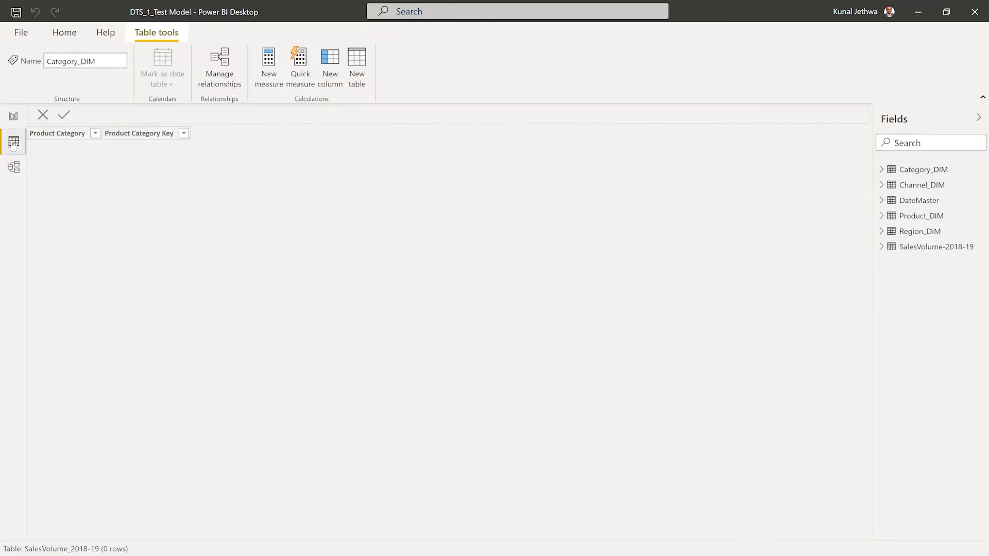
pyautogui.click(920, 218)
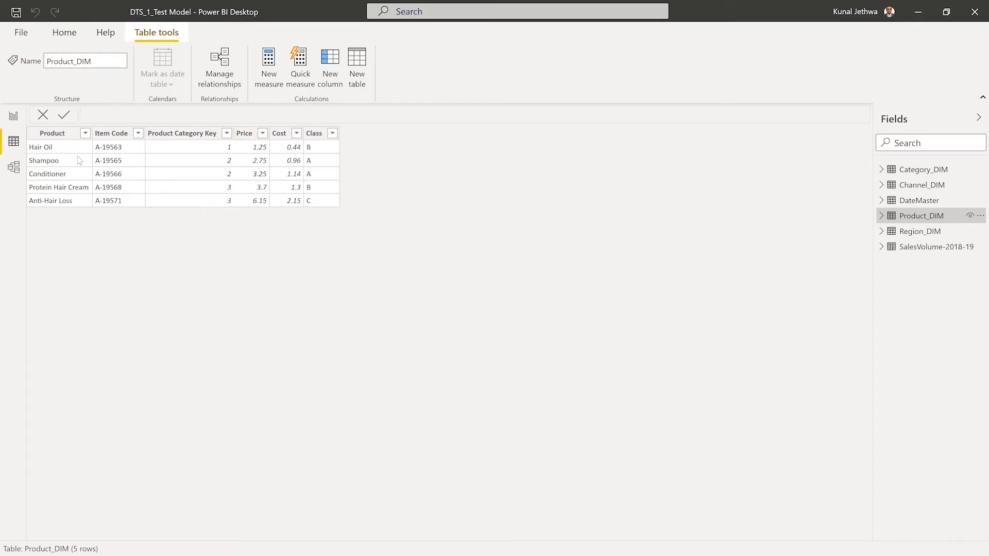
pyautogui.click(14, 116)
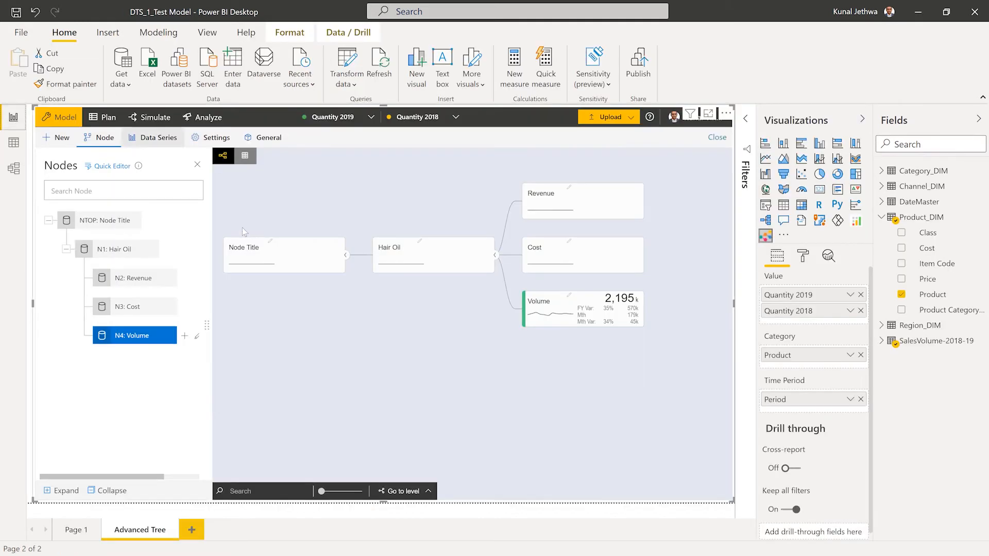
# Add a child node under the Revenue node and title it Price
pyautogui.click(140, 278)
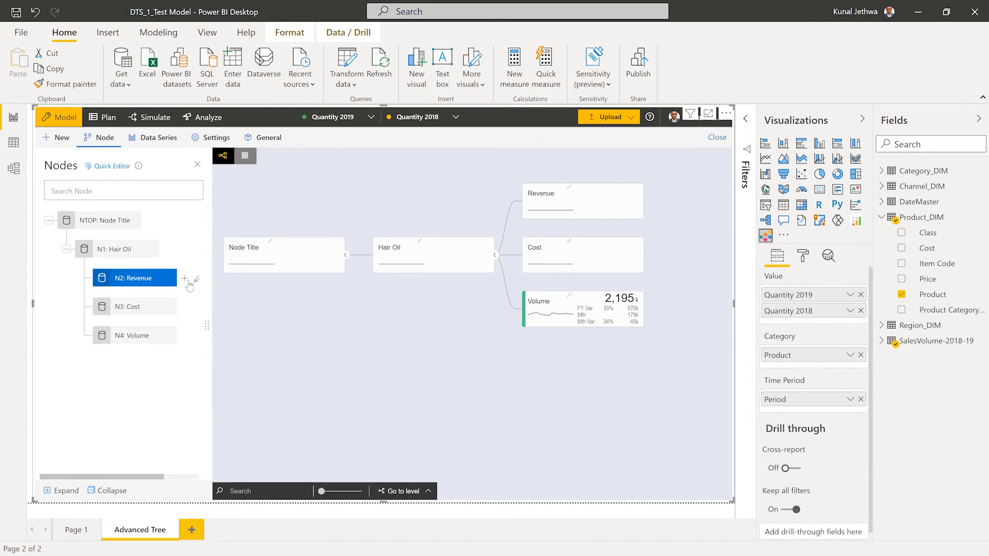
pyautogui.click(184, 279)
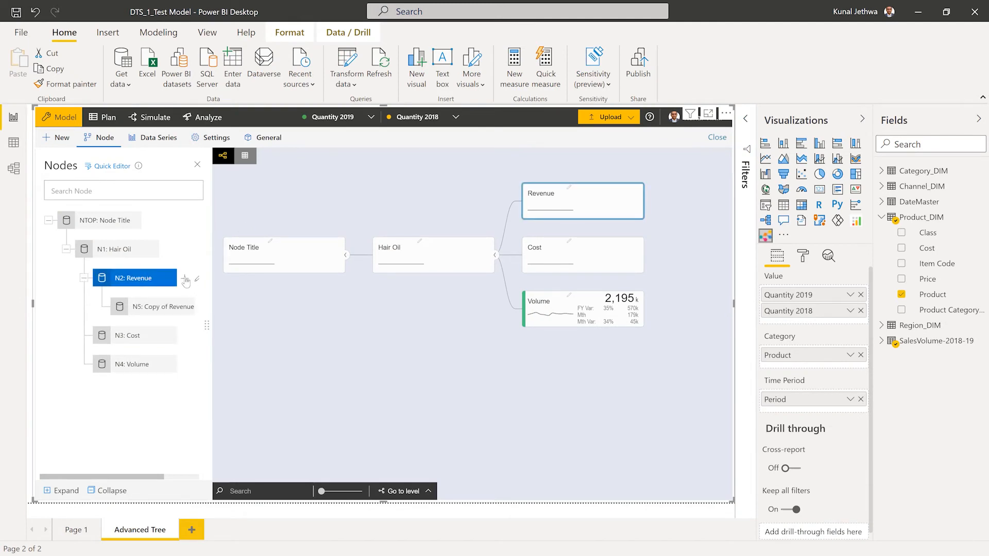
pyautogui.doubleClick(153, 308)
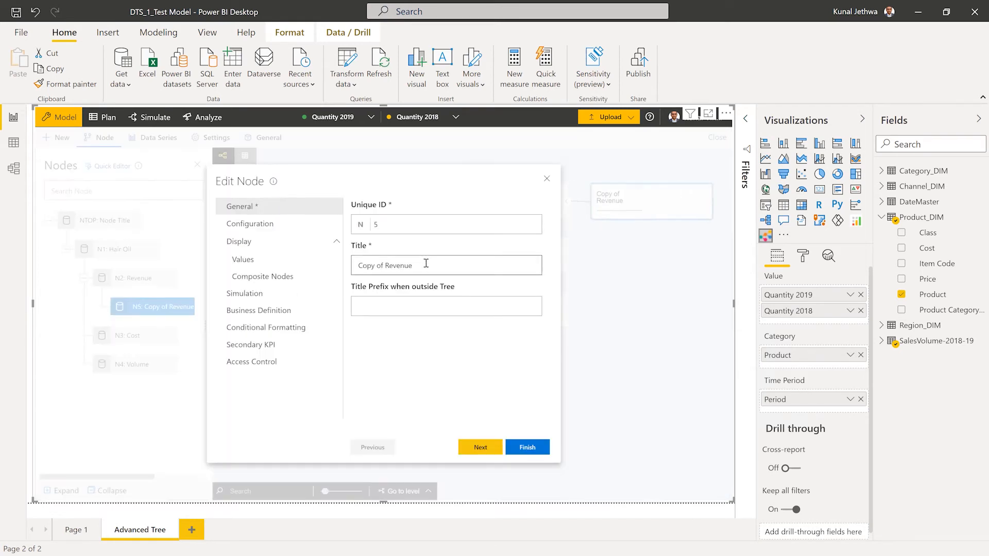
pyautogui.write('Pri')
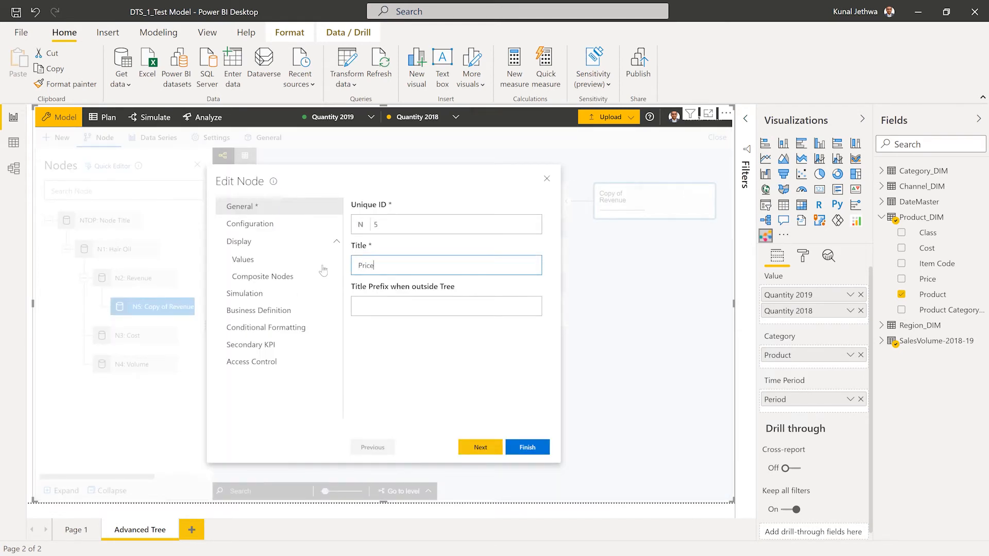
pyautogui.write('ce')
pyautogui.click(251, 225)
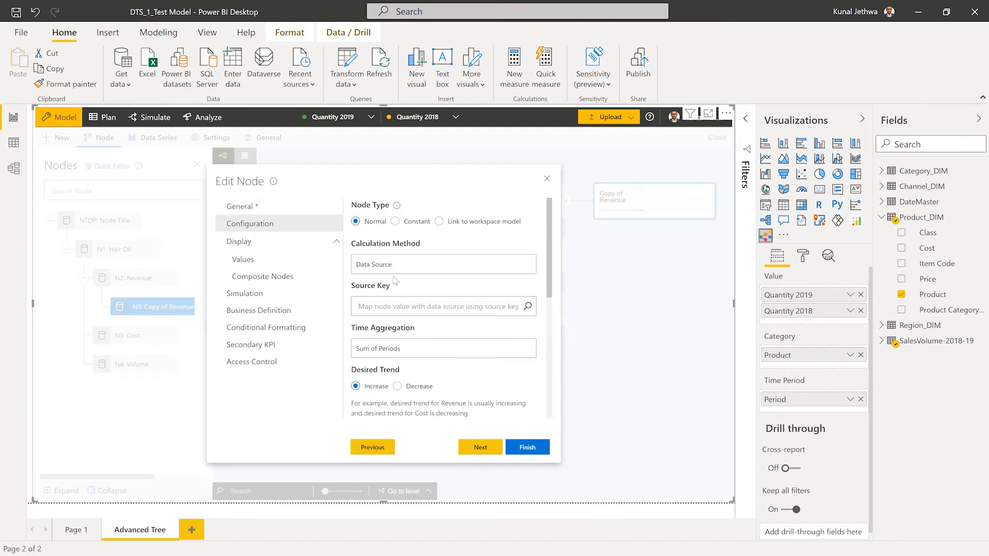
pyautogui.click(519, 447)
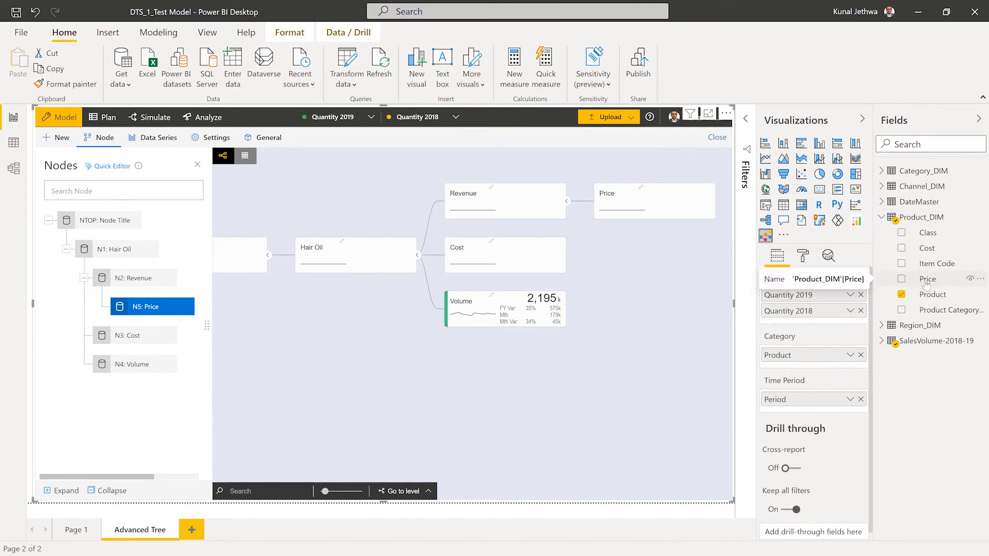
# Add the Price field from Product_DIM to the visual's values and aggregate it as Average
pyautogui.moveTo(928, 283); pyautogui.dragTo(851, 329)
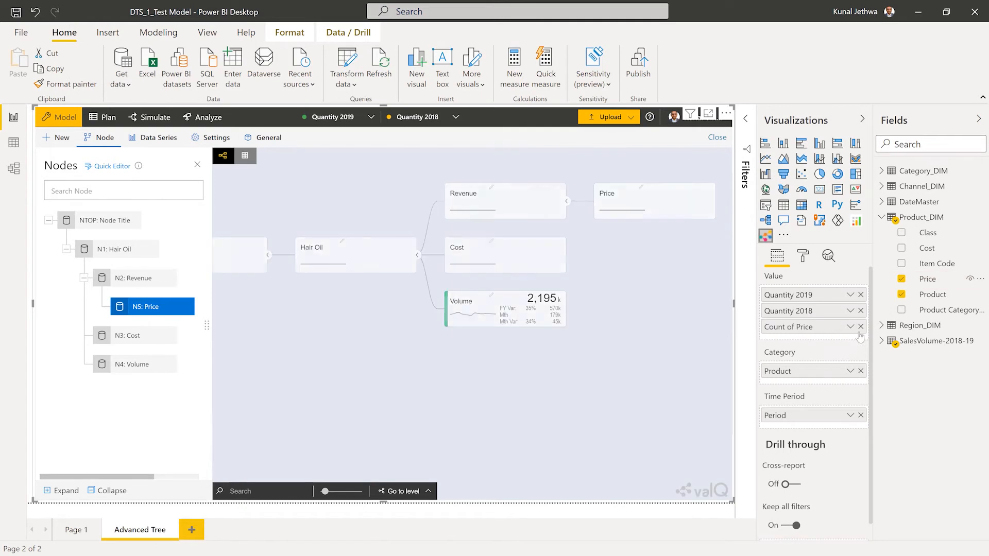
pyautogui.click(851, 329)
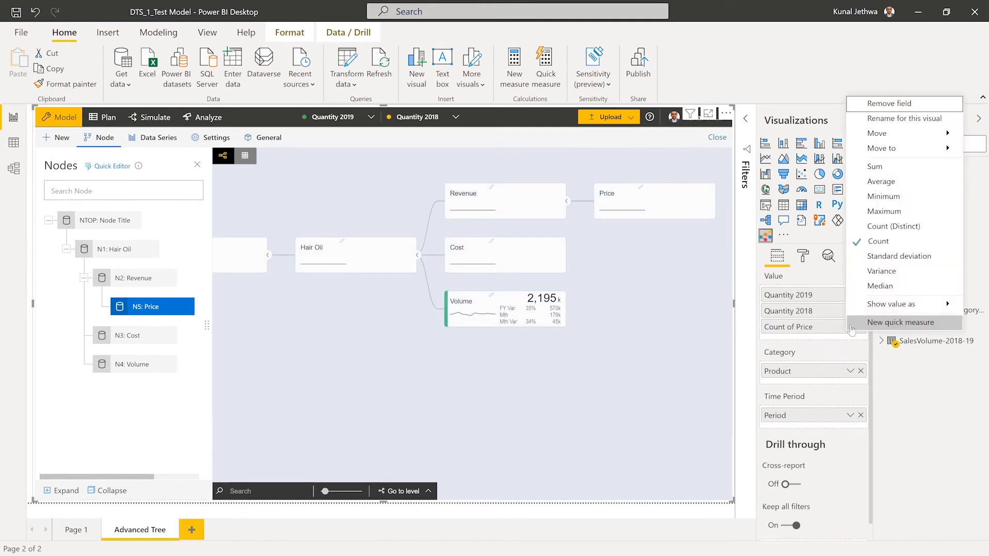
pyautogui.click(870, 174)
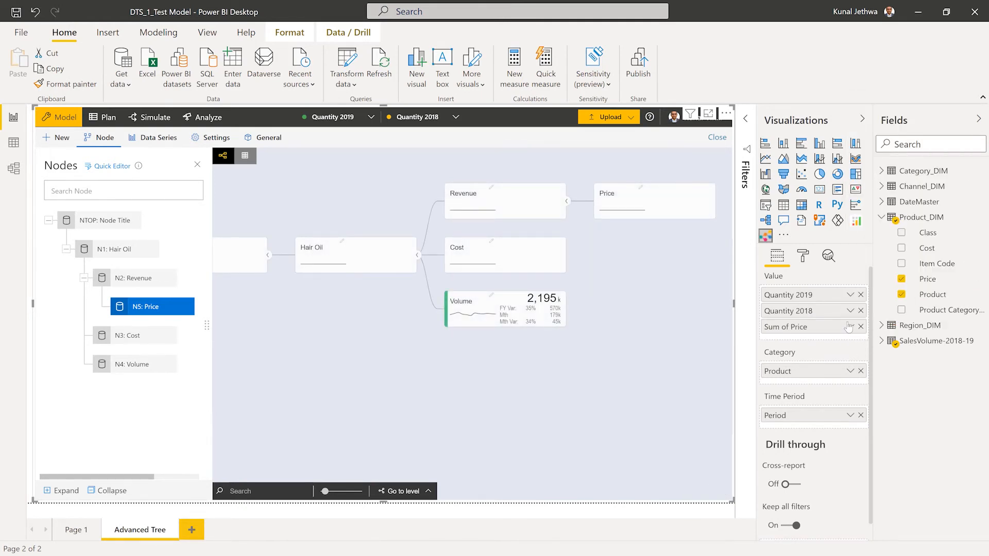
pyautogui.click(850, 326)
pyautogui.click(878, 181)
# Set the Price node's calculation method to Formula with the custom formula DS.Average_of_Price.Hair__Oil.GET(CPI)
pyautogui.doubleClick(149, 308)
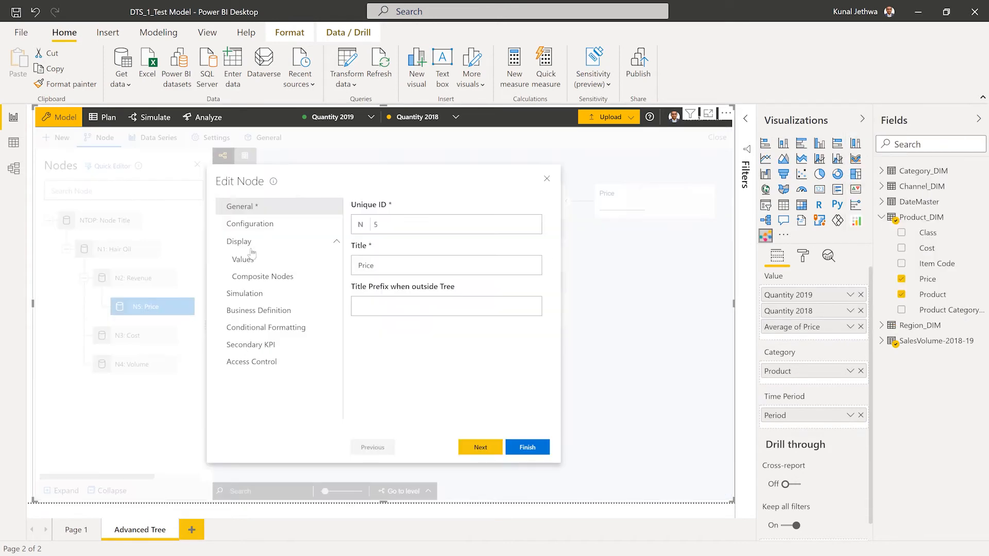
pyautogui.click(248, 226)
pyautogui.click(378, 305)
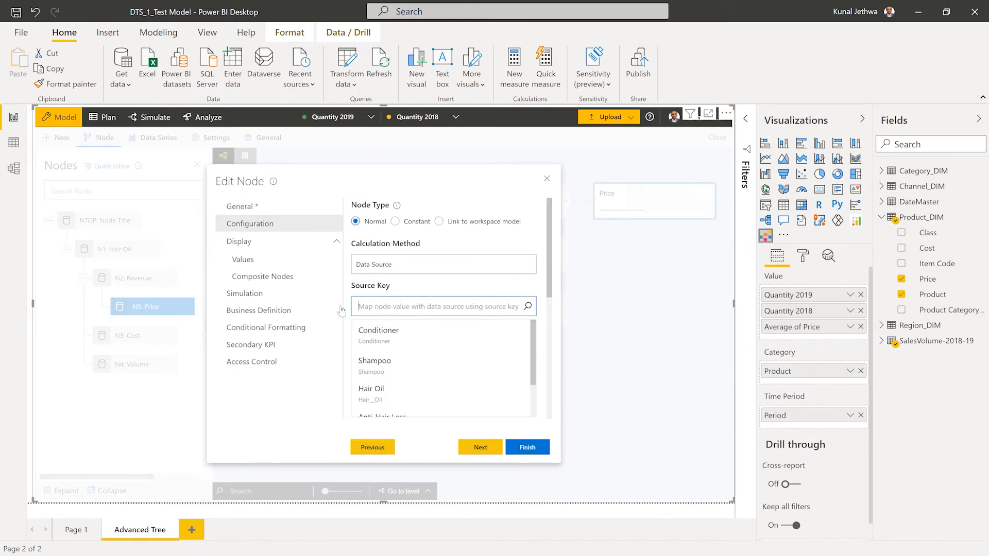
pyautogui.click(378, 264)
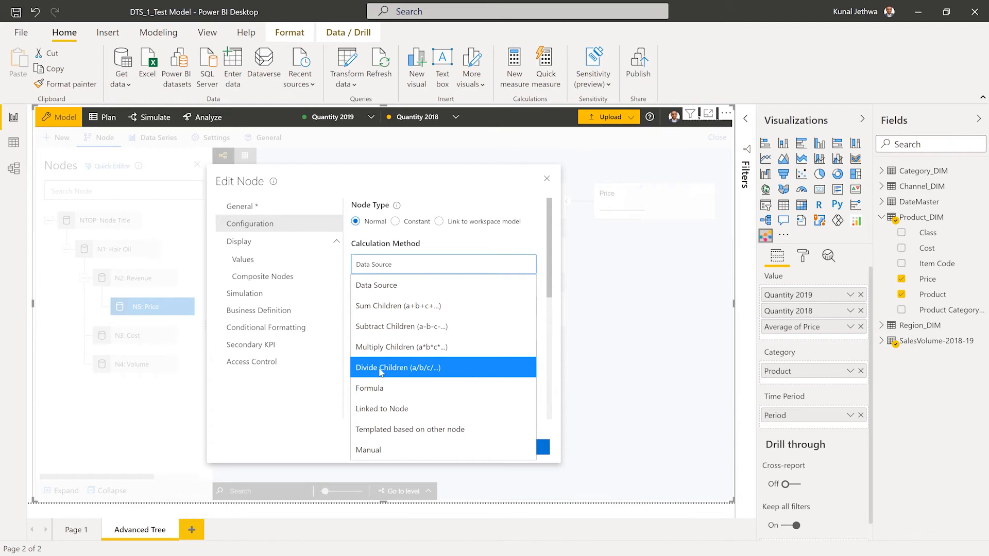
pyautogui.click(379, 389)
pyautogui.click(383, 305)
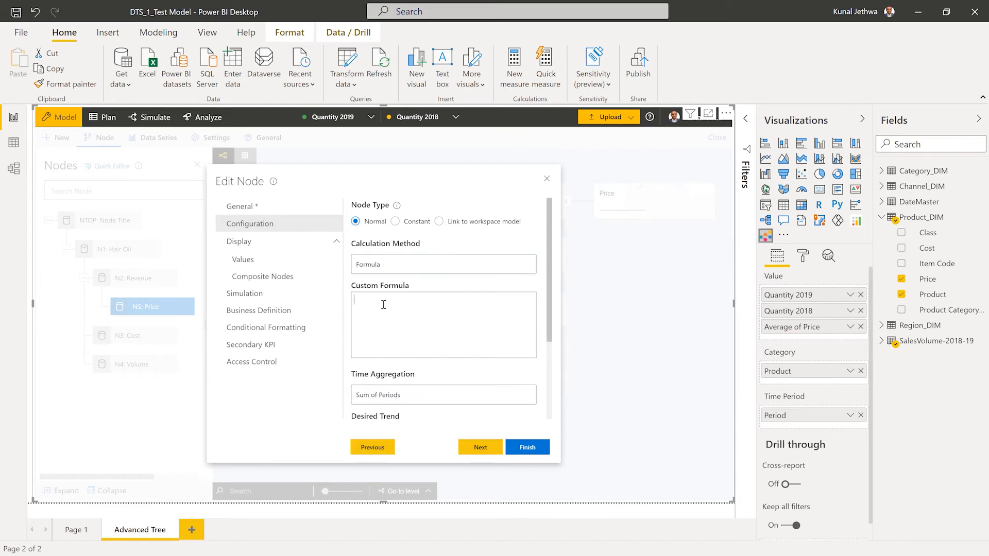
pyautogui.write('DS')
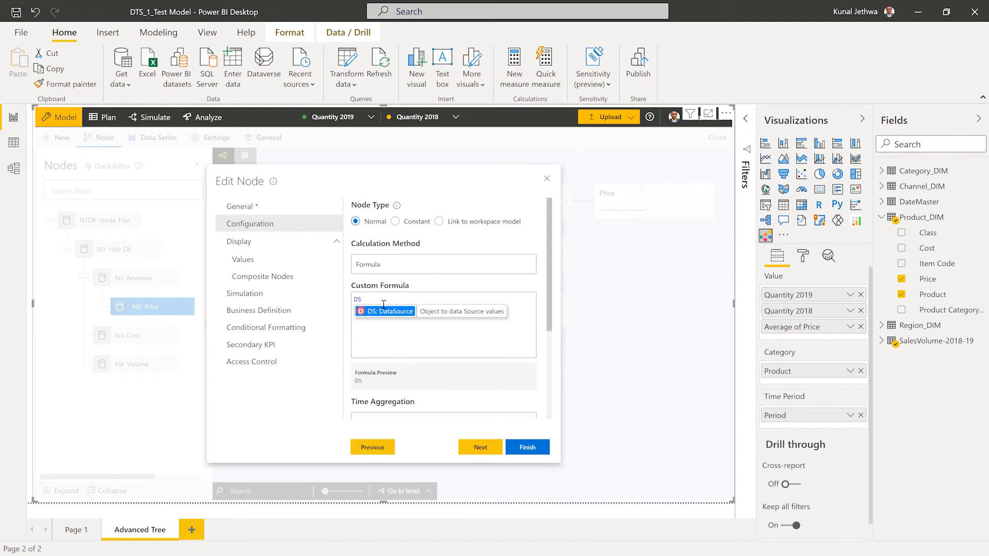
pyautogui.write('.')
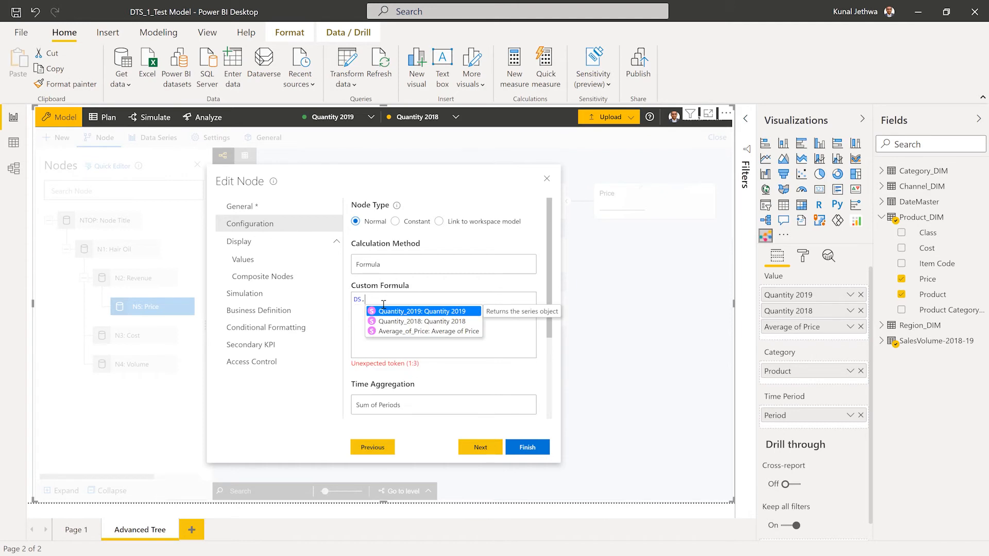
pyautogui.click(409, 332)
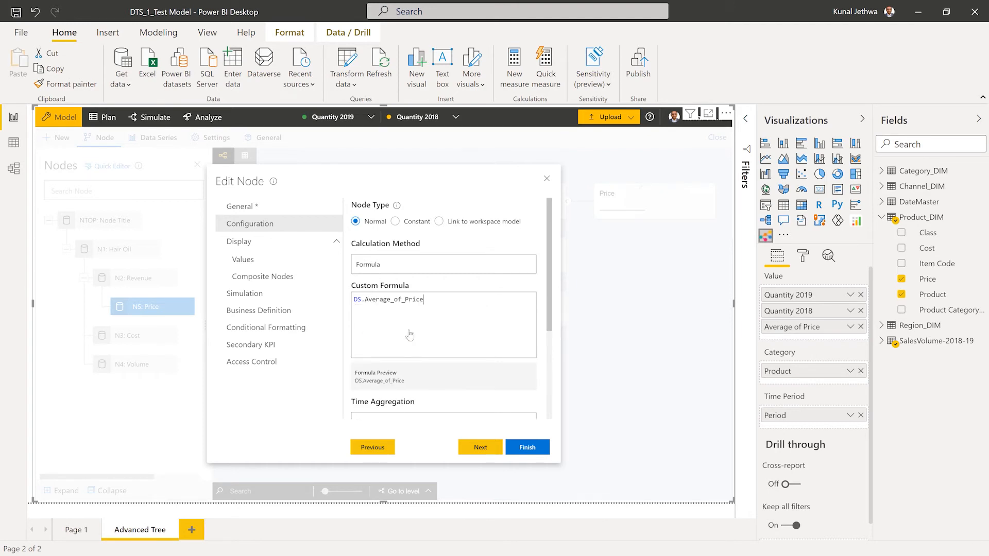
pyautogui.write('.')
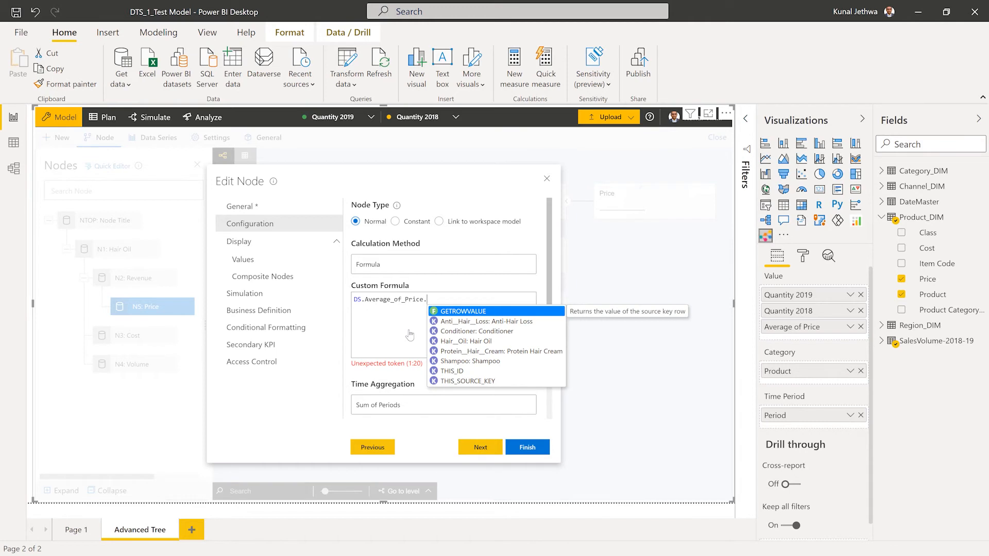
pyautogui.click(483, 344)
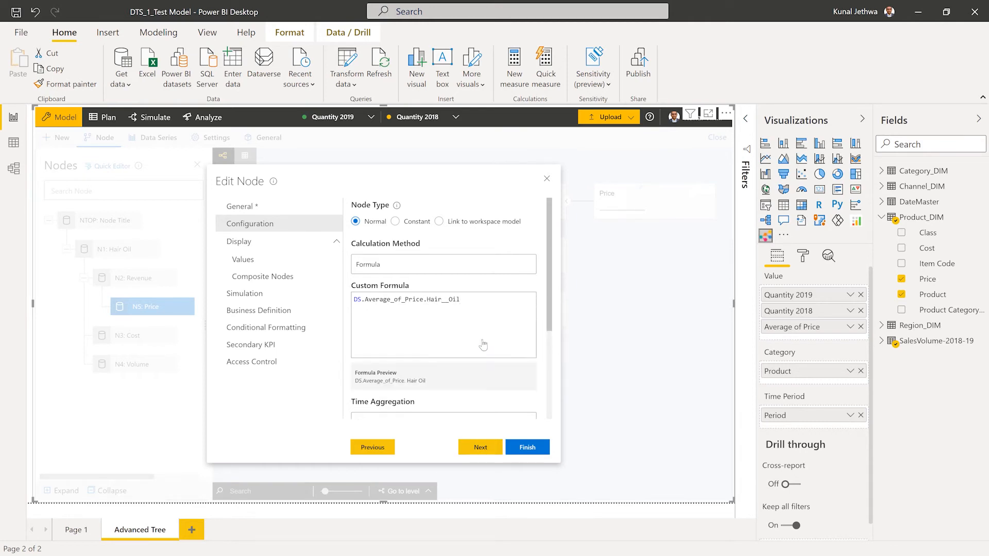
pyautogui.write('.GET(')
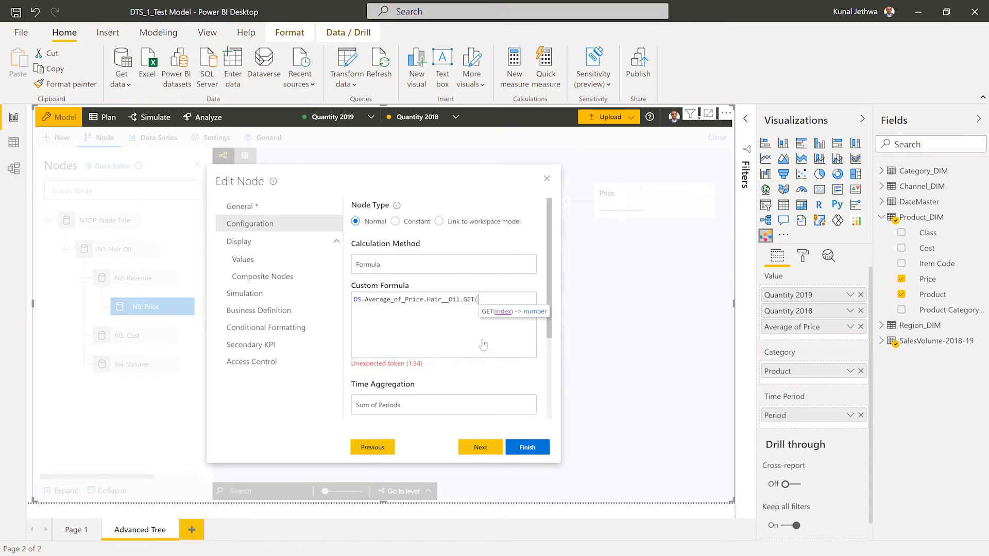
pyautogui.write('CPI)')
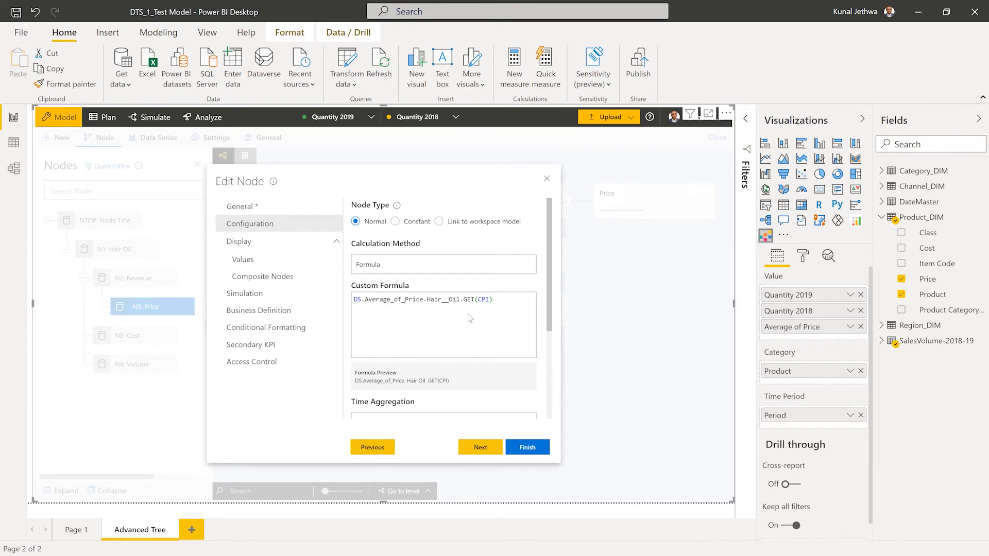
# Set the Price node's time aggregation to Average
pyautogui.scroll(-2, 475, 338)
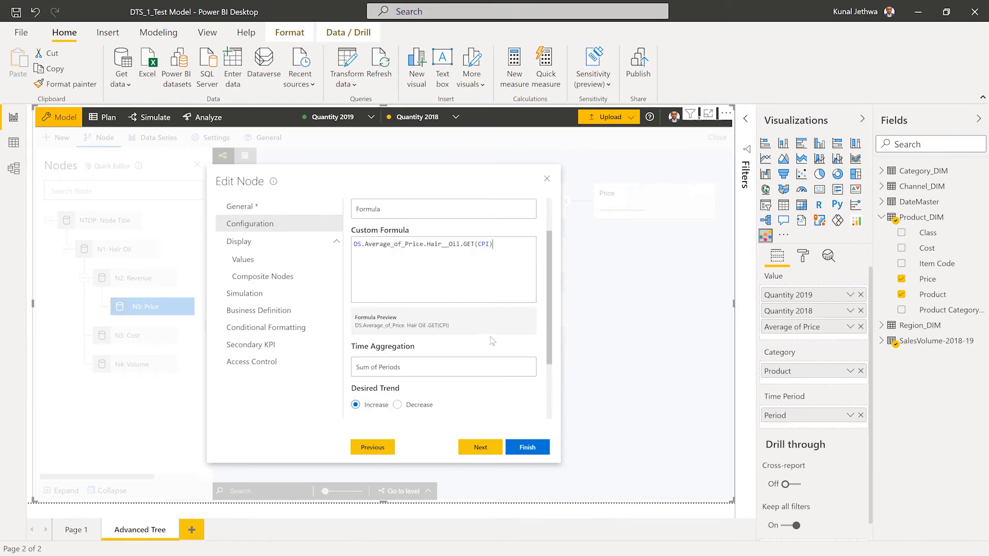
pyautogui.click(419, 368)
pyautogui.click(407, 410)
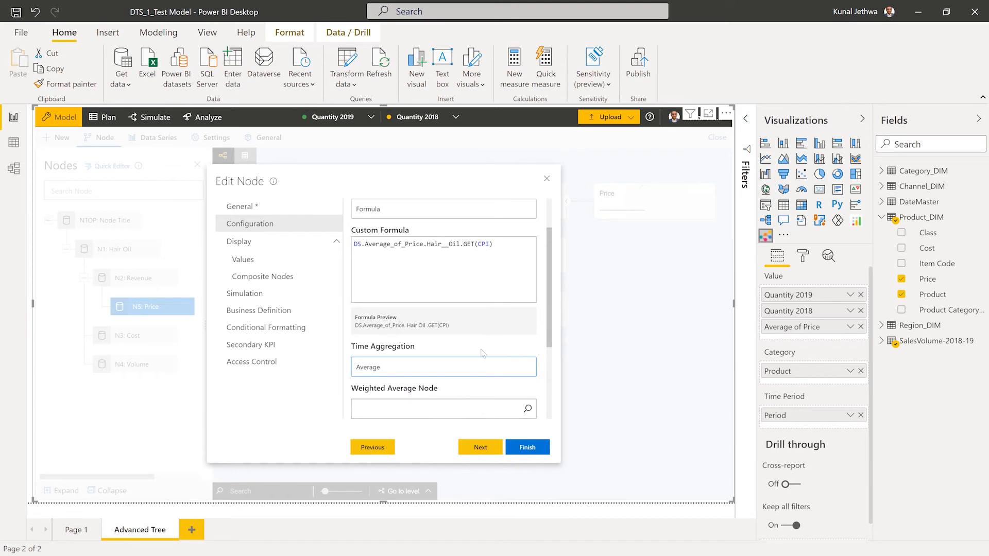
pyautogui.scroll(-2, 466, 363)
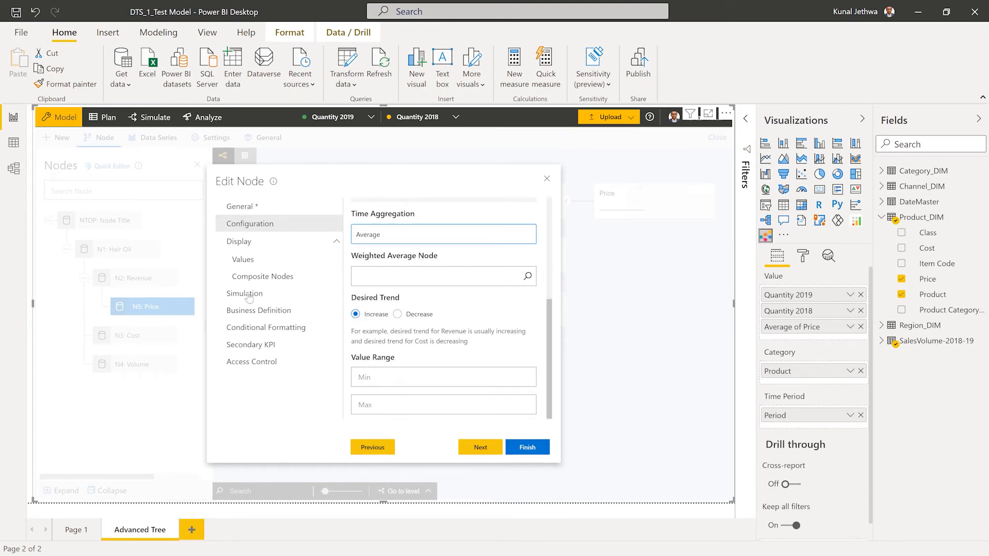
# Format the Price node's values with scale None, 2 decimal places, prefix $ and suffix / unit, and finish editing the node
pyautogui.click(245, 261)
pyautogui.click(389, 226)
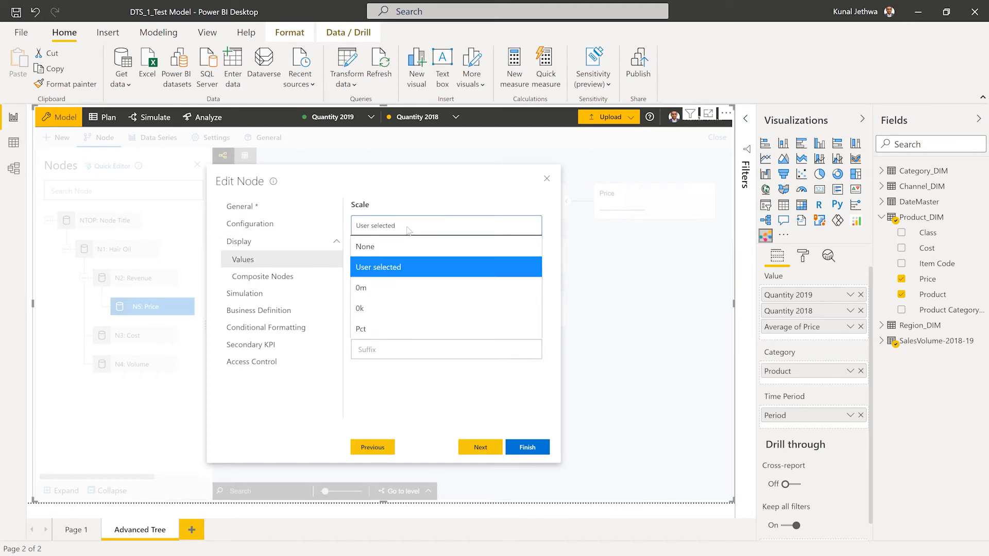
pyautogui.click(387, 248)
pyautogui.click(396, 270)
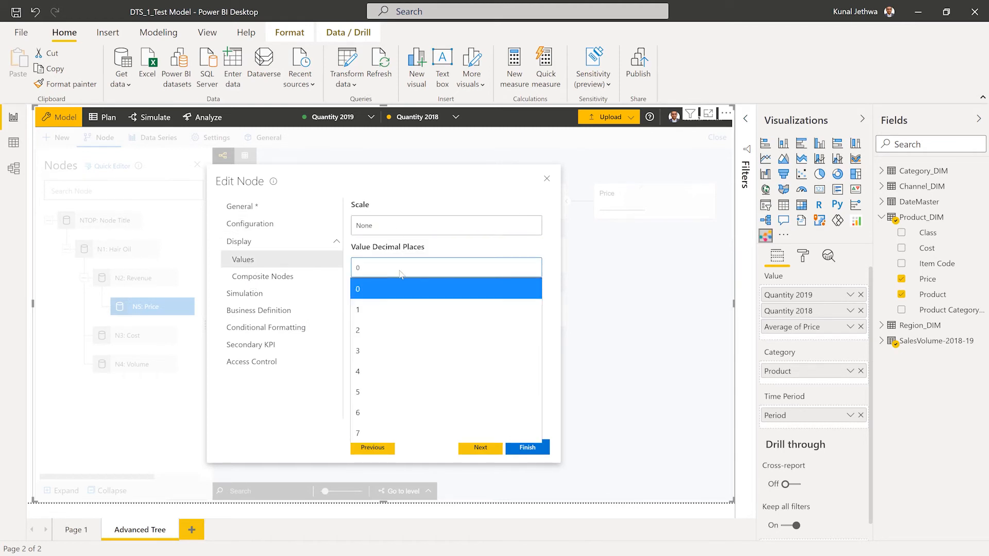
pyautogui.click(373, 327)
pyautogui.click(377, 311)
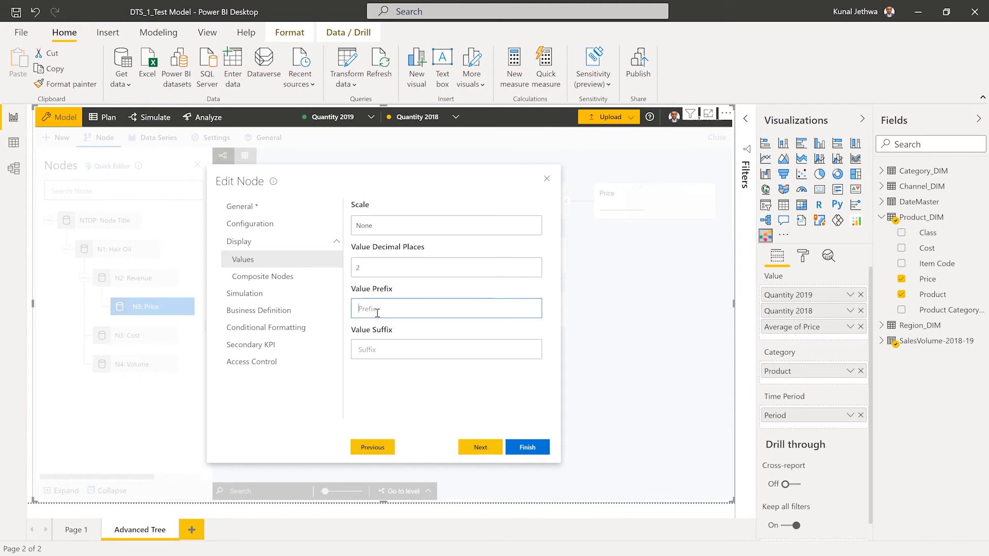
pyautogui.write('$')
pyautogui.press('Tab')
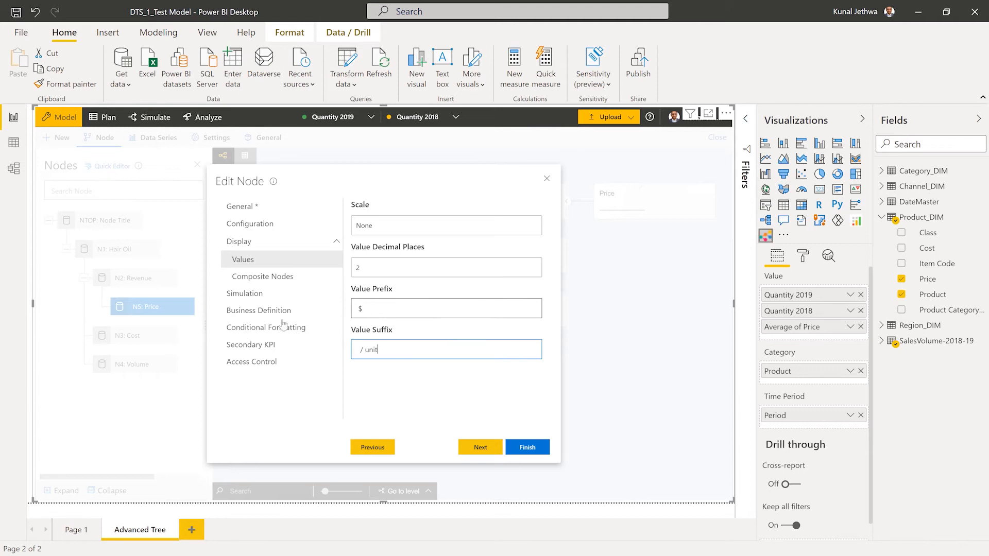
pyautogui.click(526, 447)
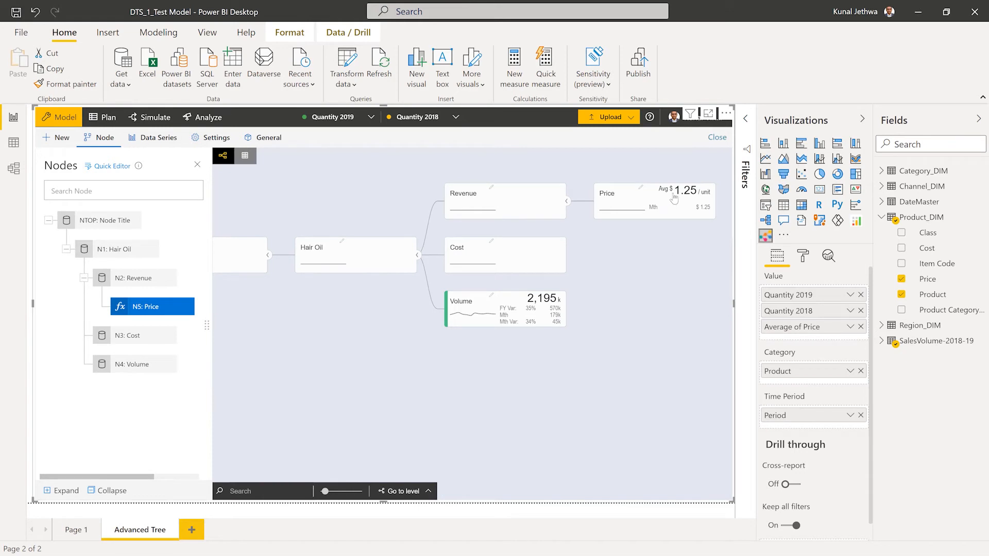
# Add the Cost field from Product_DIM to the visual's values and aggregate it as Average
pyautogui.moveTo(694, 197)
pyautogui.moveTo(922, 249); pyautogui.dragTo(798, 334)
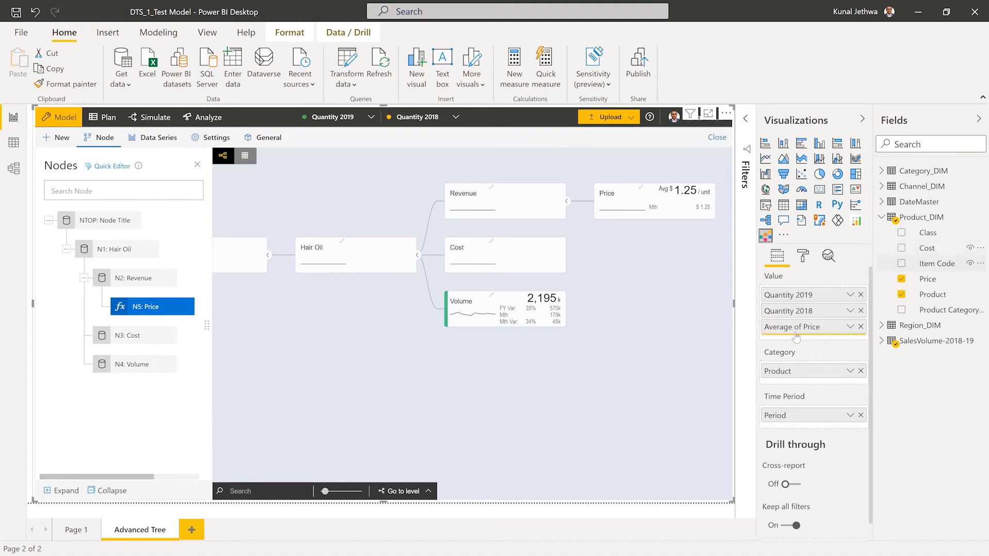
pyautogui.click(850, 343)
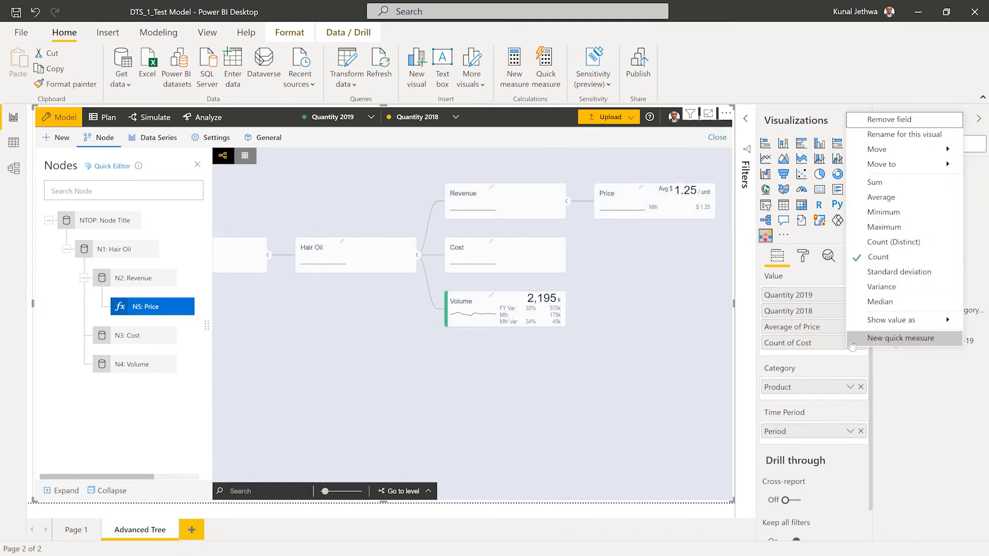
pyautogui.click(882, 198)
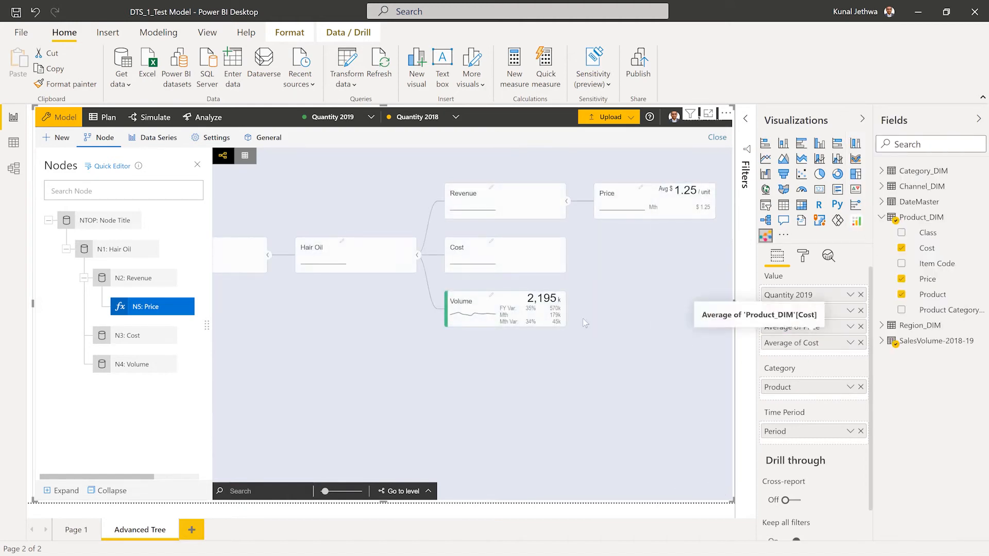
# Add a child node under the Cost node and title it Cost Price
pyautogui.click(130, 338)
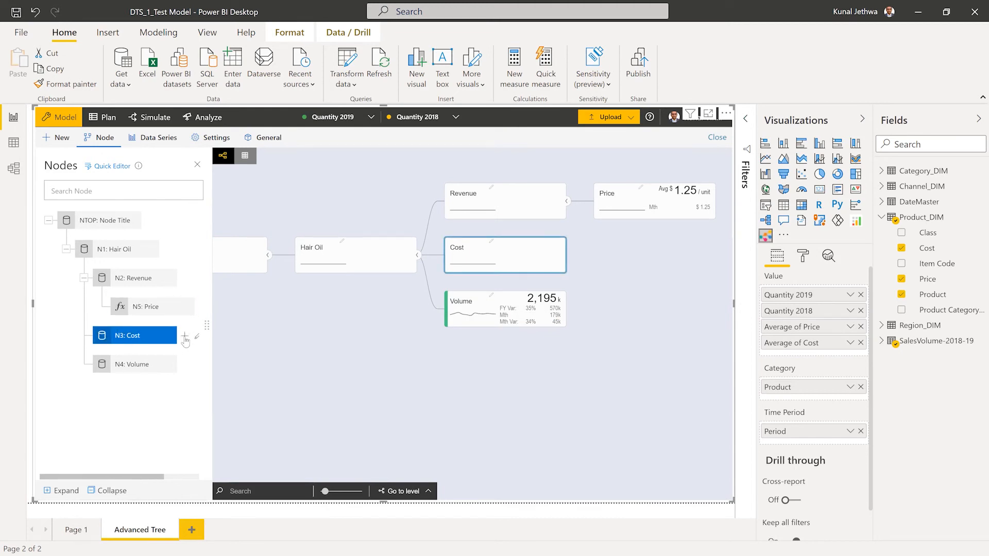
pyautogui.click(184, 336)
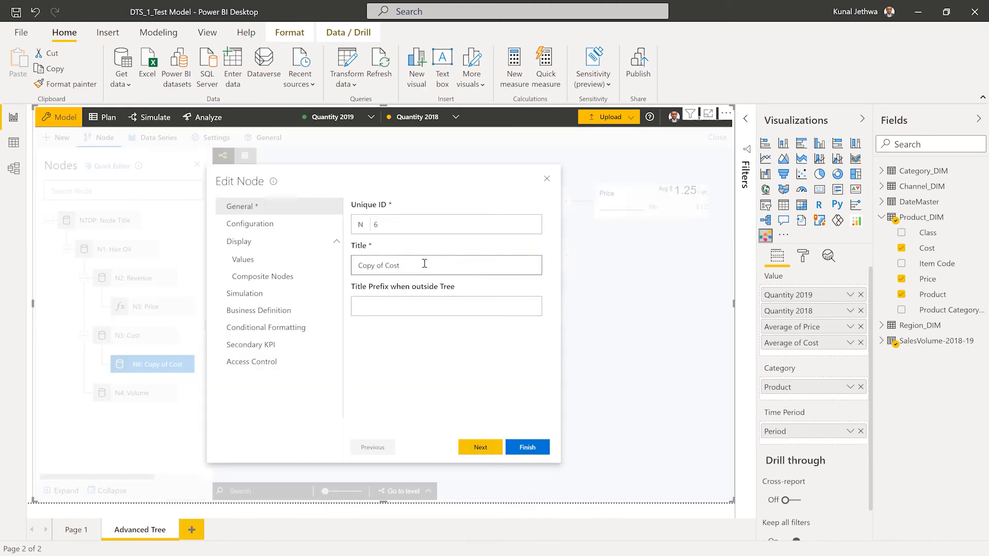
pyautogui.moveTo(424, 265); pyautogui.dragTo(343, 272)
pyautogui.write('Cost Price')
# Set the Cost Price node's calculation method to Formula with the custom formula DS.Average_of_Cost.Hair__Oil.GET(CPI)
pyautogui.click(255, 224)
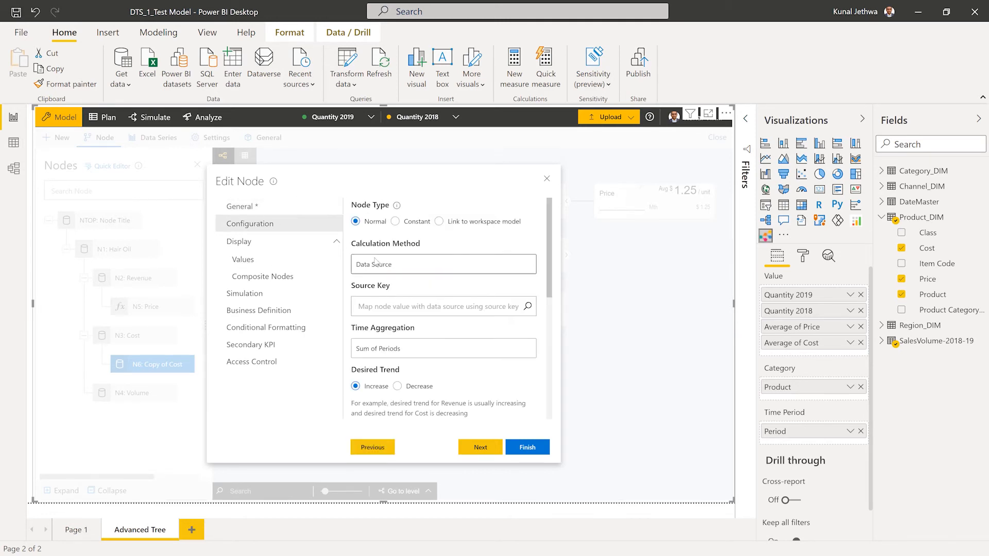
pyautogui.click(402, 270)
pyautogui.click(389, 387)
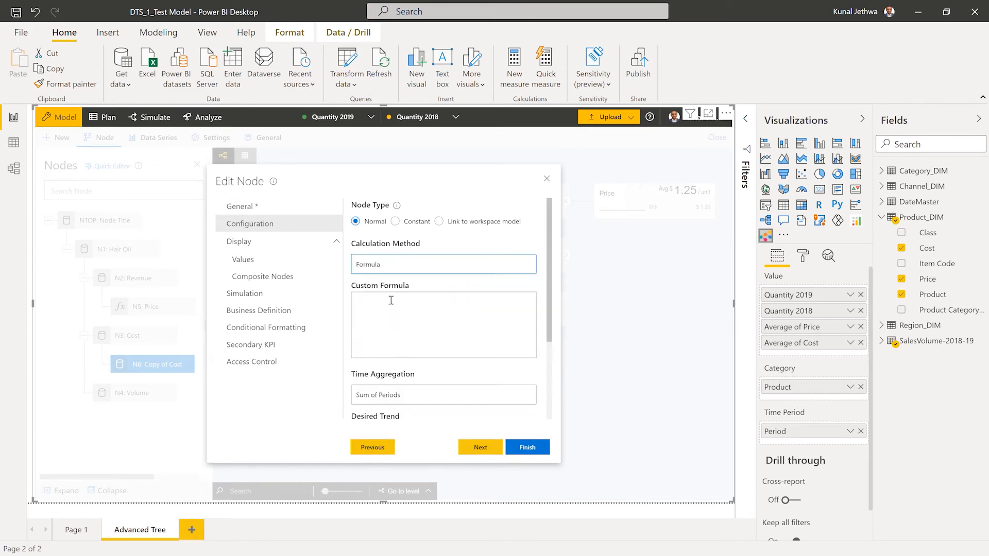
pyautogui.click(387, 305)
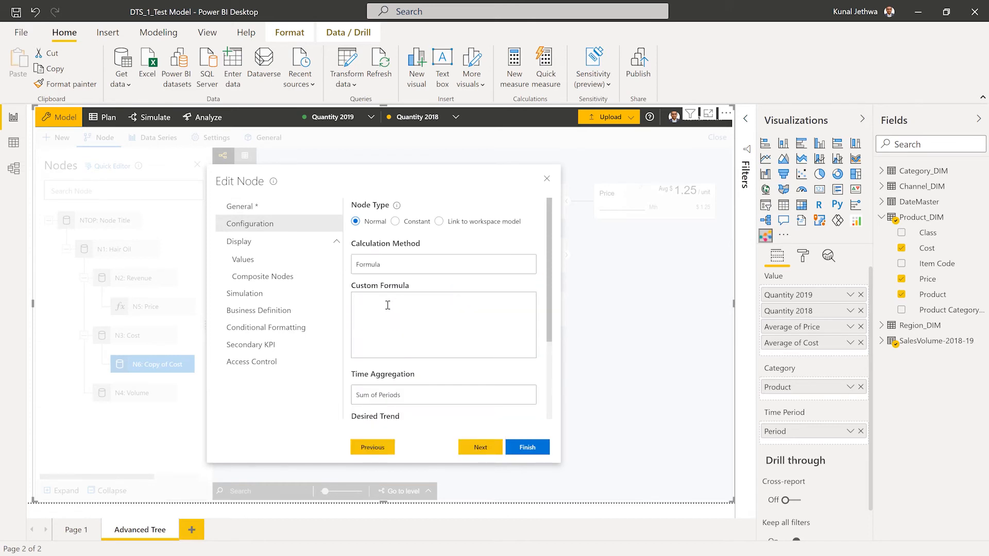
pyautogui.write('DS.')
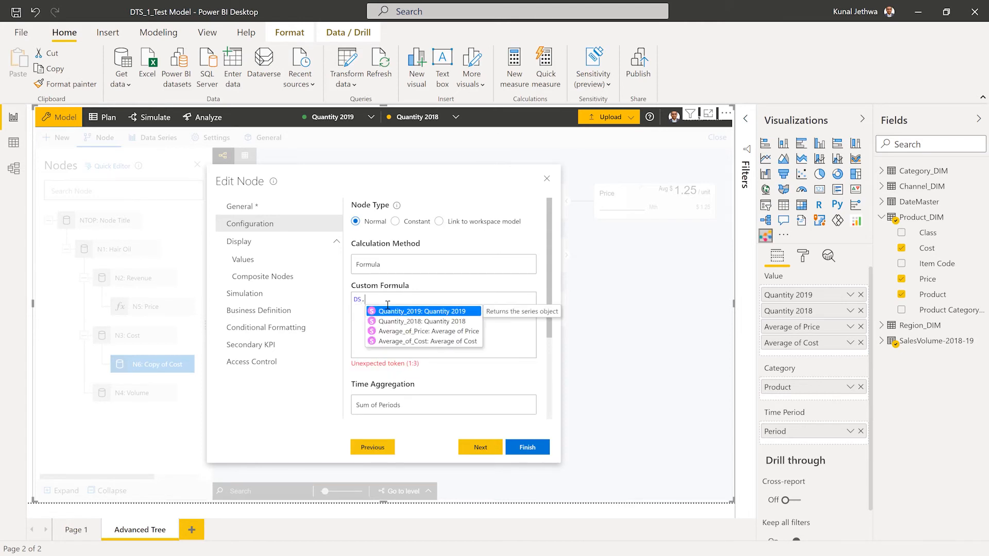
pyautogui.click(421, 342)
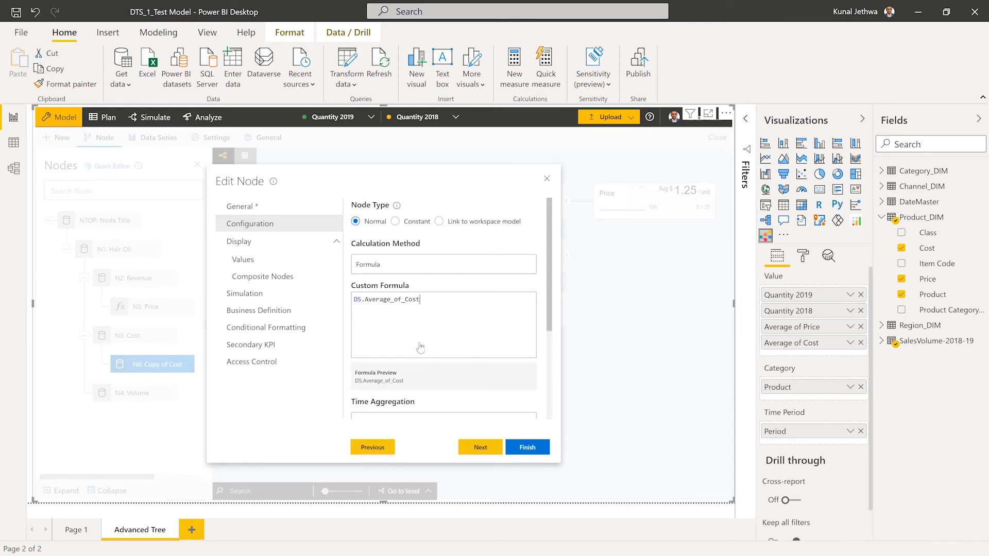
pyautogui.write('.ha')
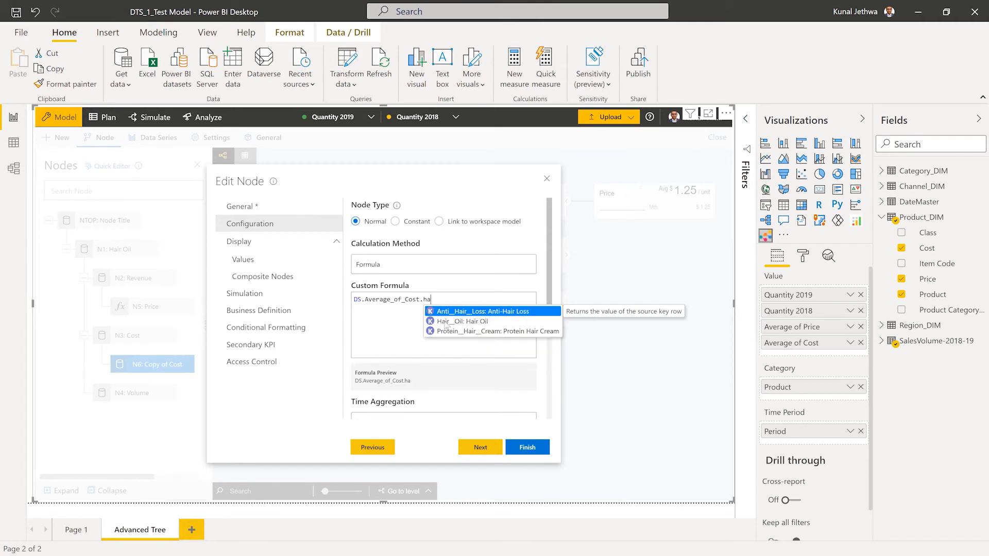
pyautogui.click(470, 322)
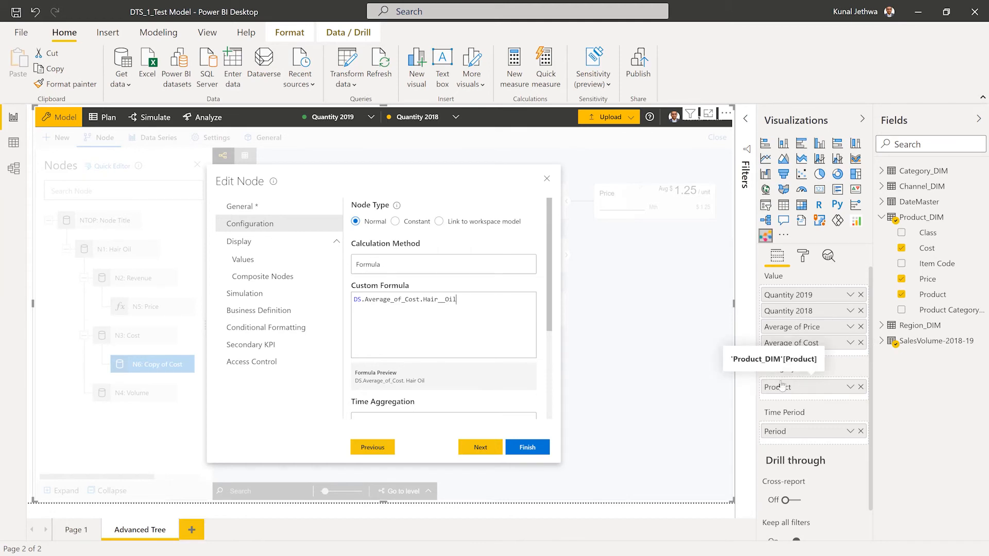
pyautogui.write('.GET')
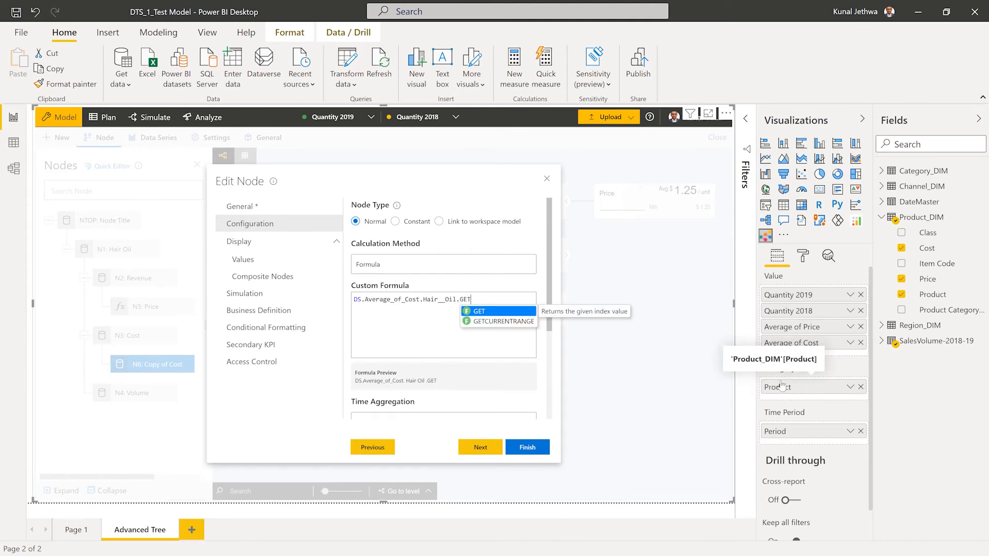
pyautogui.write('(CPI)')
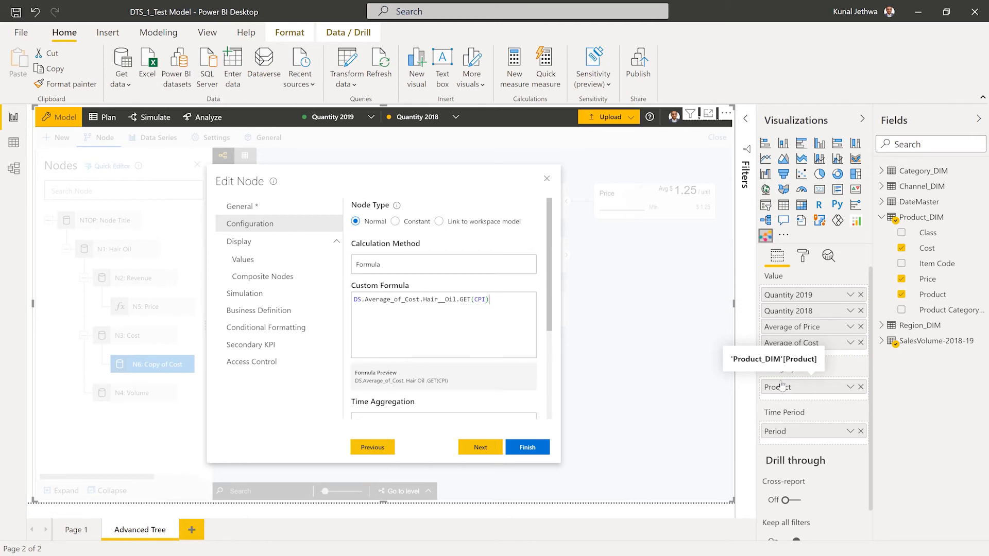
# Set the Cost Price node's time aggregation to Average
pyautogui.scroll(-1, 781, 412)
pyautogui.scroll(-2, 443, 335)
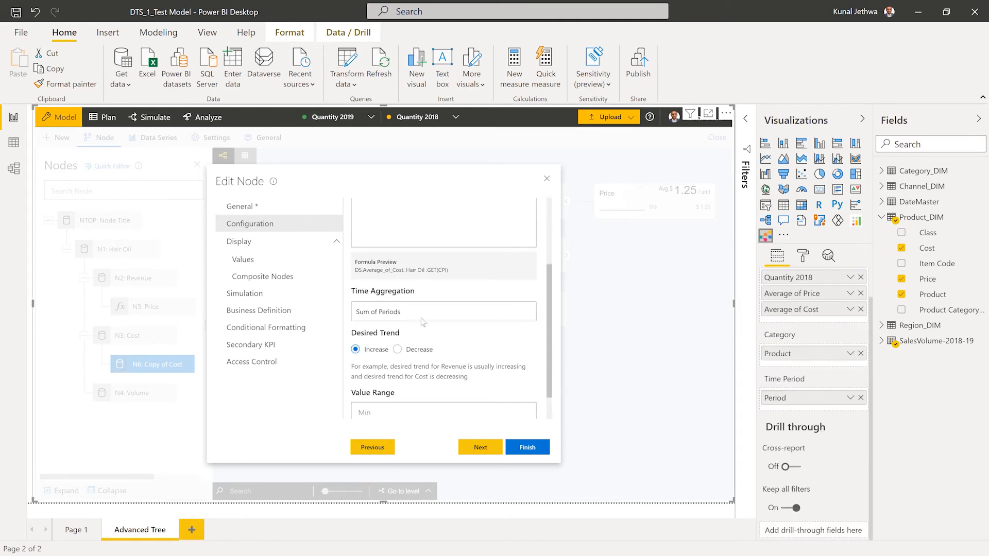
pyautogui.click(416, 315)
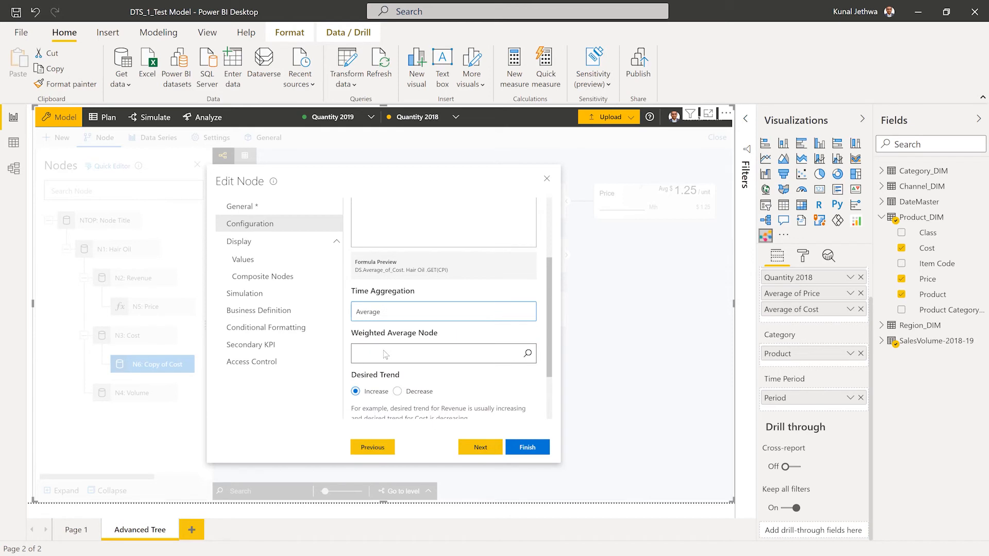
pyautogui.scroll(-2, 442, 339)
# Format the Cost Price node's values with scale None, 2 decimal places, prefix $ and suffix / unit, and finish editing the node
pyautogui.click(243, 259)
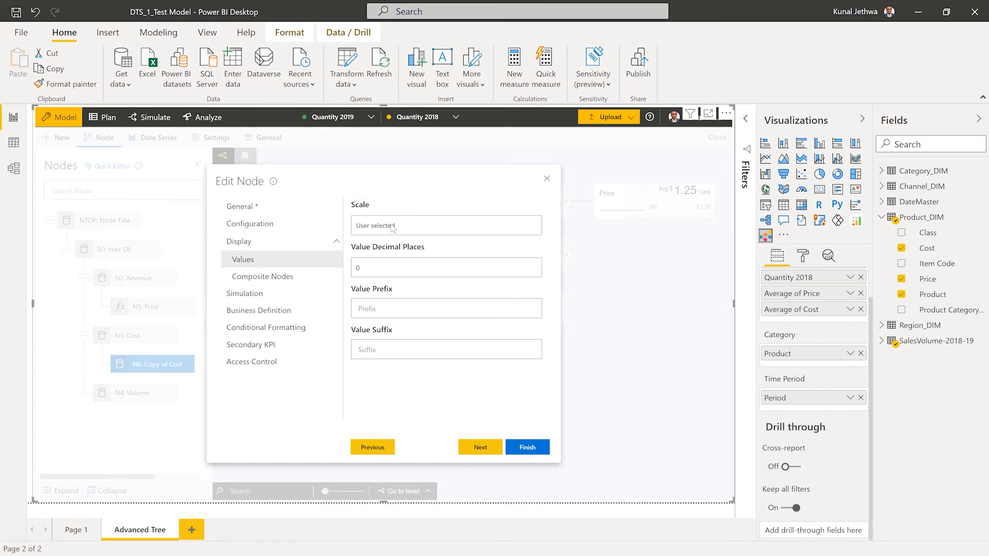
pyautogui.click(394, 227)
pyautogui.click(364, 247)
pyautogui.click(392, 268)
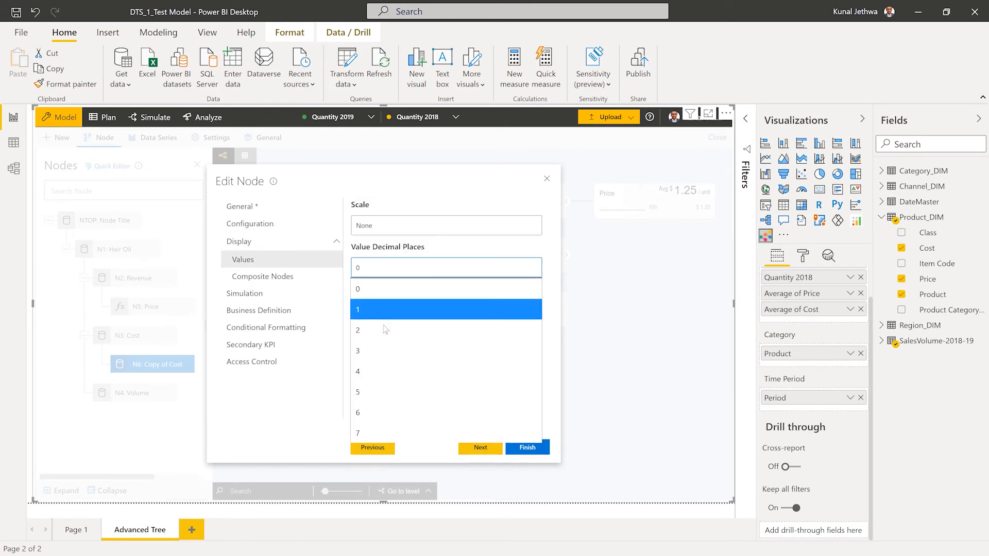
pyautogui.click(387, 308)
pyautogui.click(388, 307)
pyautogui.press('Tab')
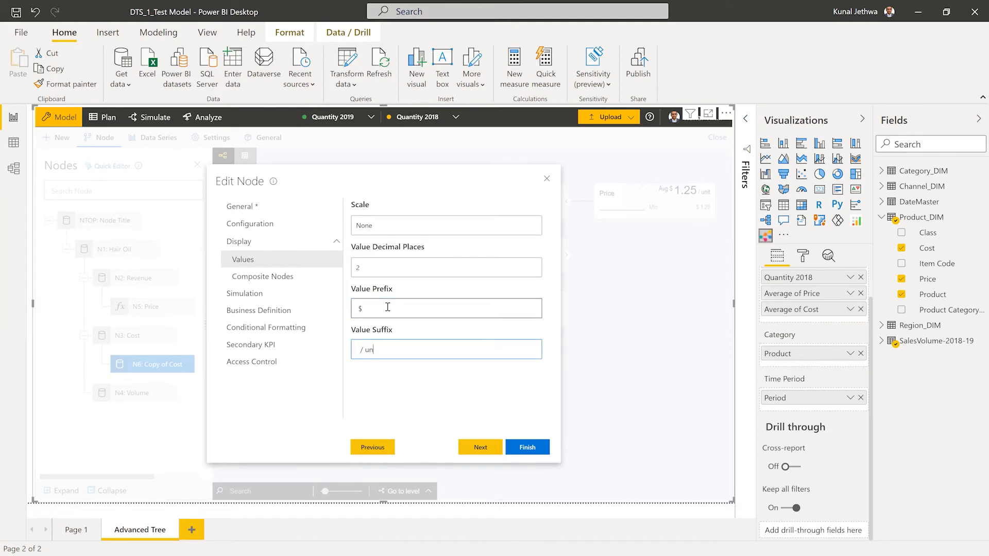
pyautogui.click(523, 447)
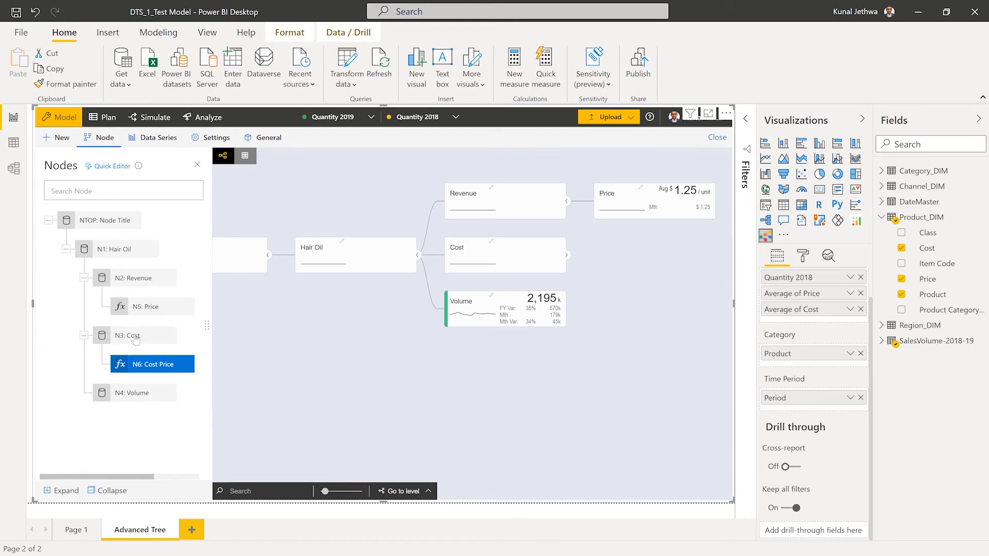
# Retitle the top node Profit and make it calculate its value from its child nodes
pyautogui.click(125, 220)
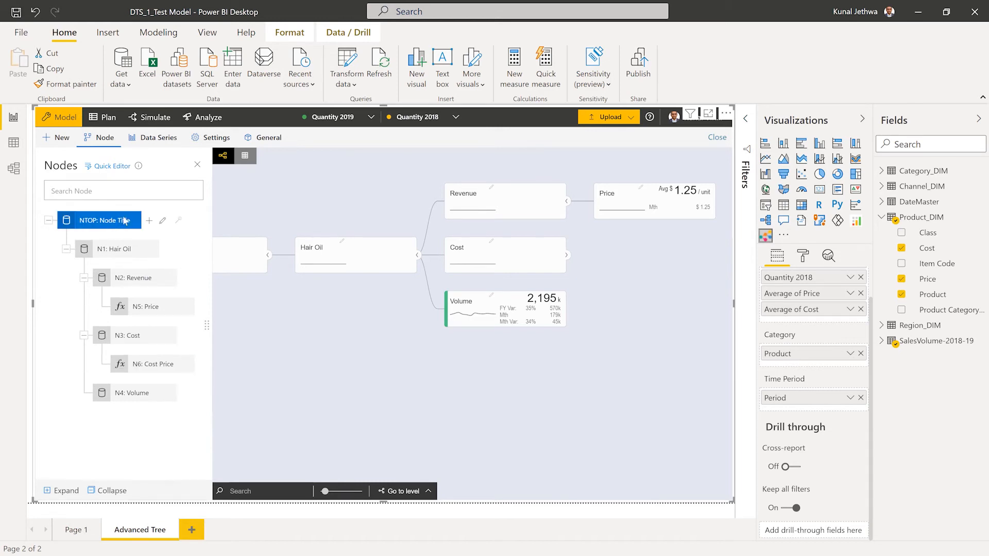
pyautogui.doubleClick(124, 221)
pyautogui.write('Profit')
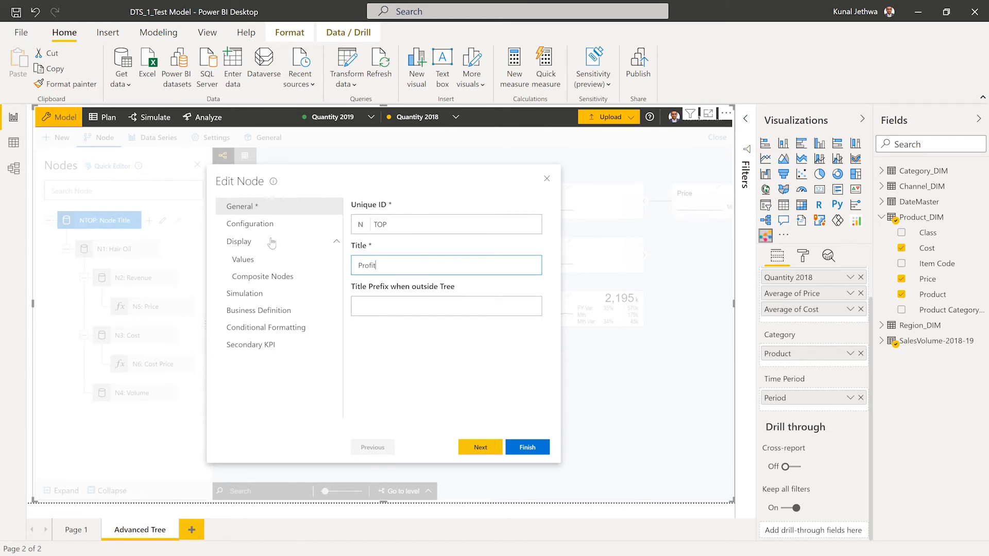
pyautogui.click(260, 226)
pyautogui.click(404, 279)
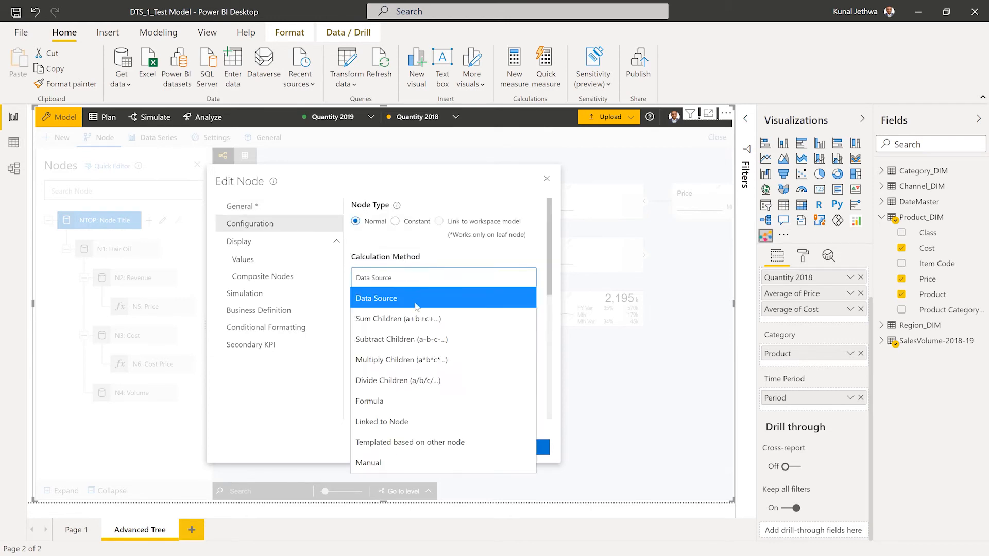
pyautogui.click(398, 330)
pyautogui.click(521, 450)
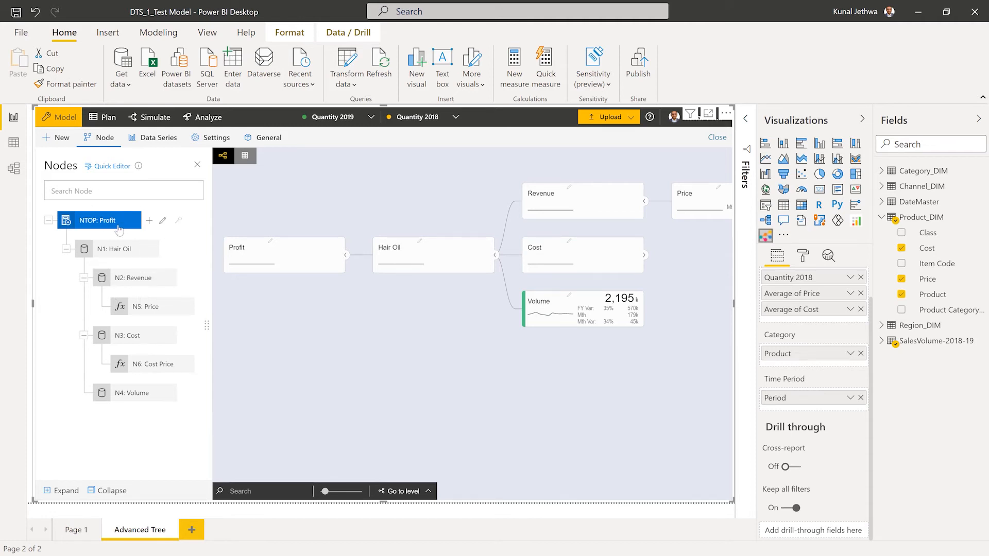
# Set the Revenue node's calculation method to Formula and define it as Volume * Price (N4 * N5)
pyautogui.doubleClick(137, 281)
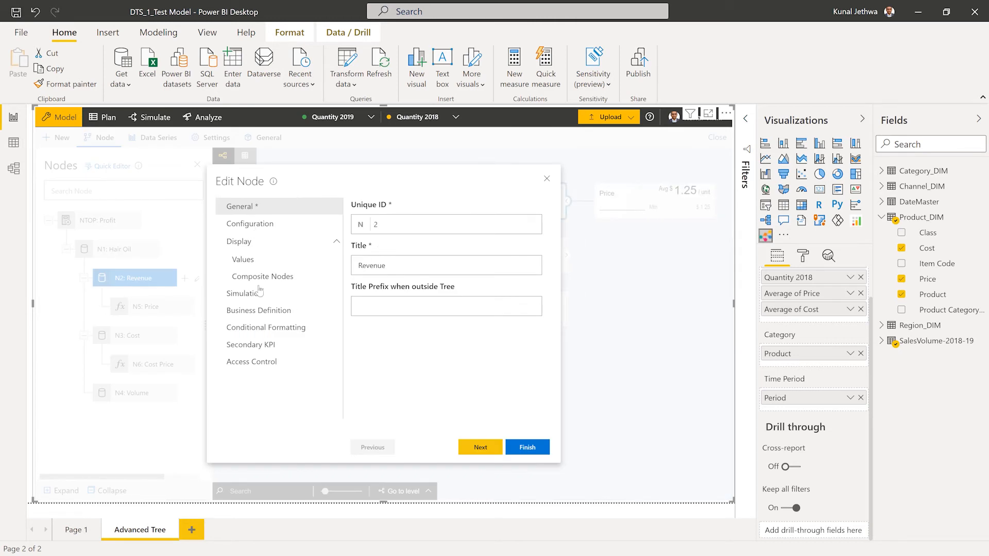
pyautogui.click(250, 226)
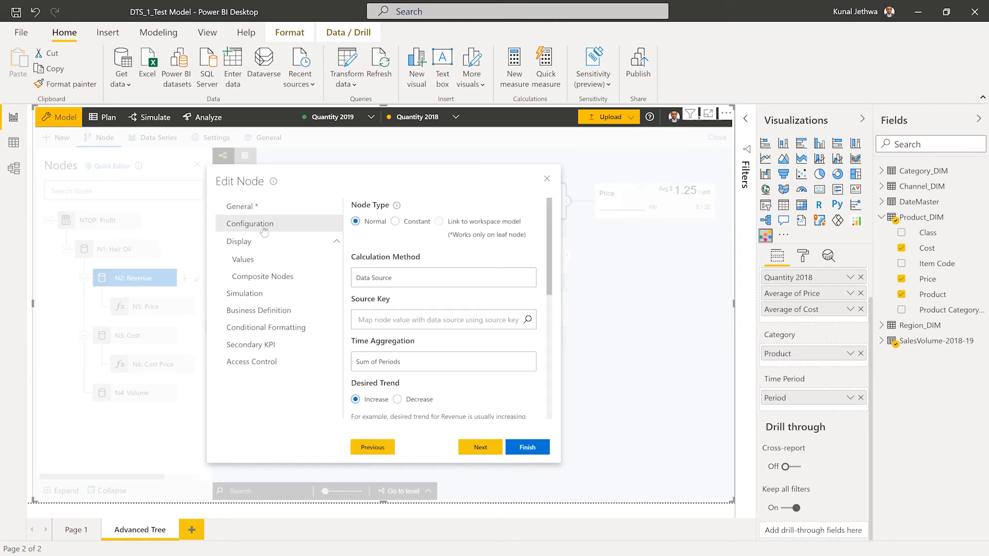
pyautogui.click(383, 278)
pyautogui.click(381, 401)
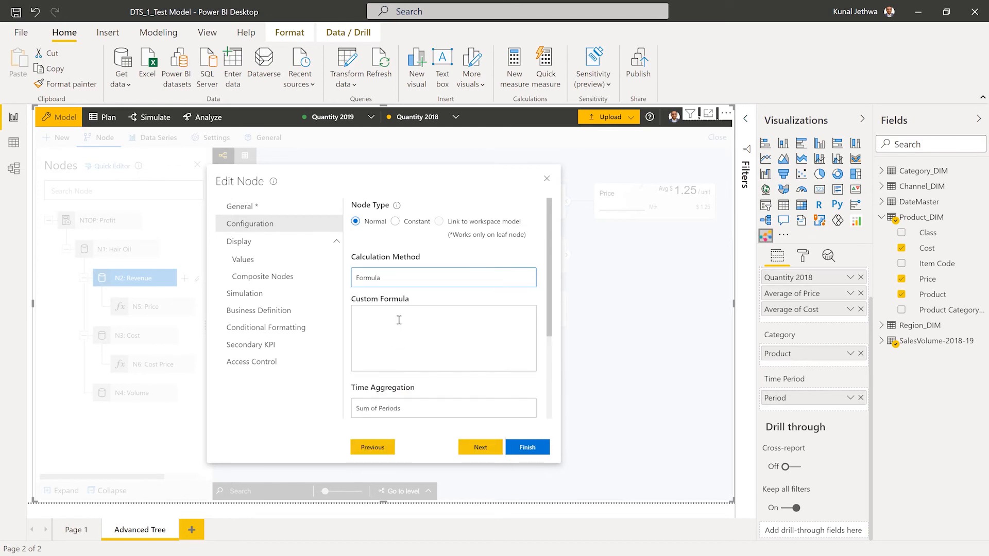
pyautogui.click(398, 320)
pyautogui.write('Volu')
pyautogui.click(398, 319)
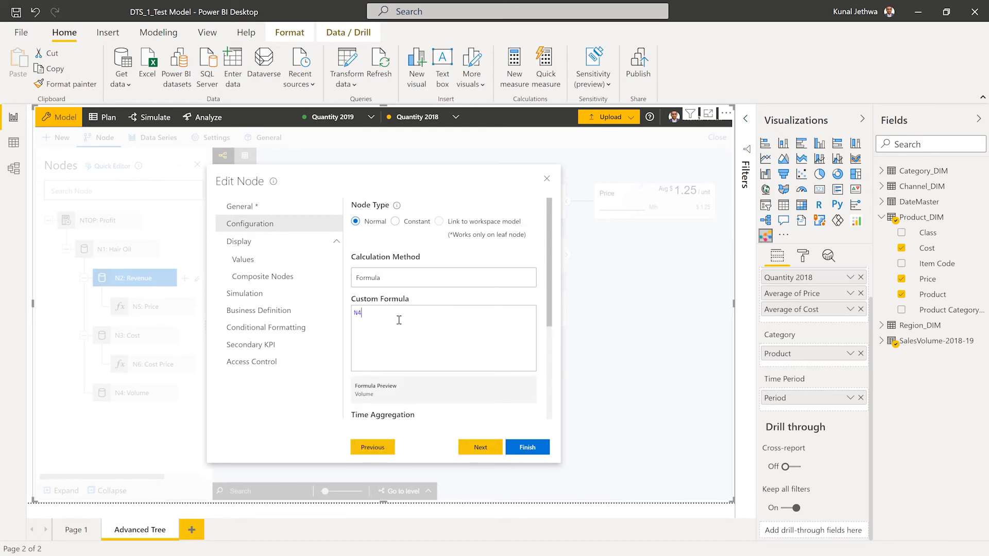
pyautogui.write('* Price')
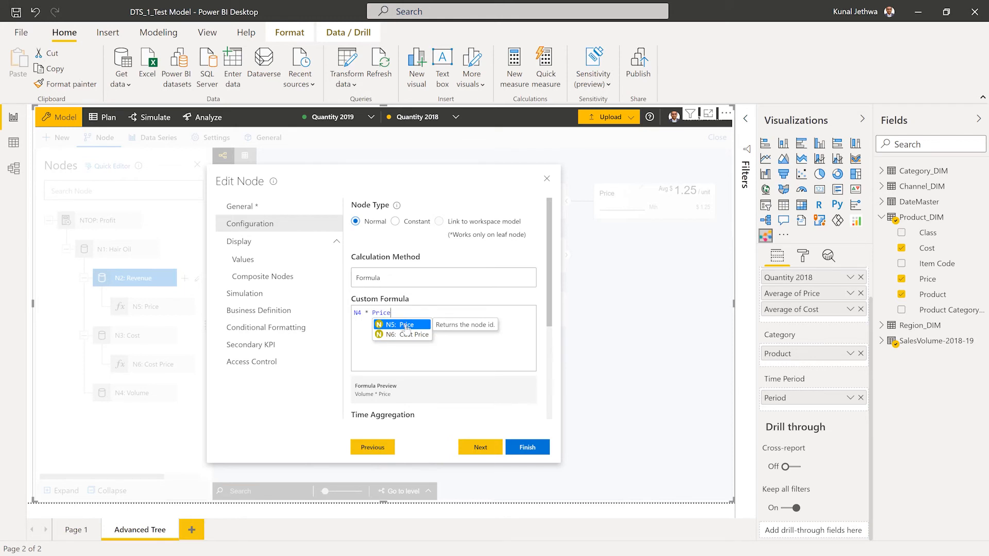
pyautogui.click(407, 325)
# Use Sum of Periods as the Revenue node's time aggregation, disable its simulation, and finish editing the node
pyautogui.scroll(-2, 458, 340)
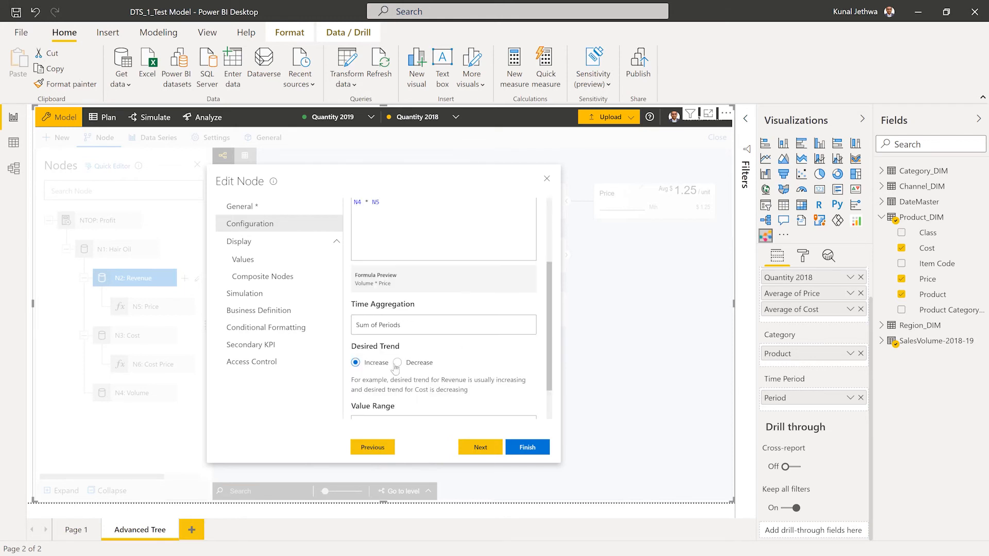
pyautogui.scroll(-1, 422, 335)
pyautogui.click(410, 280)
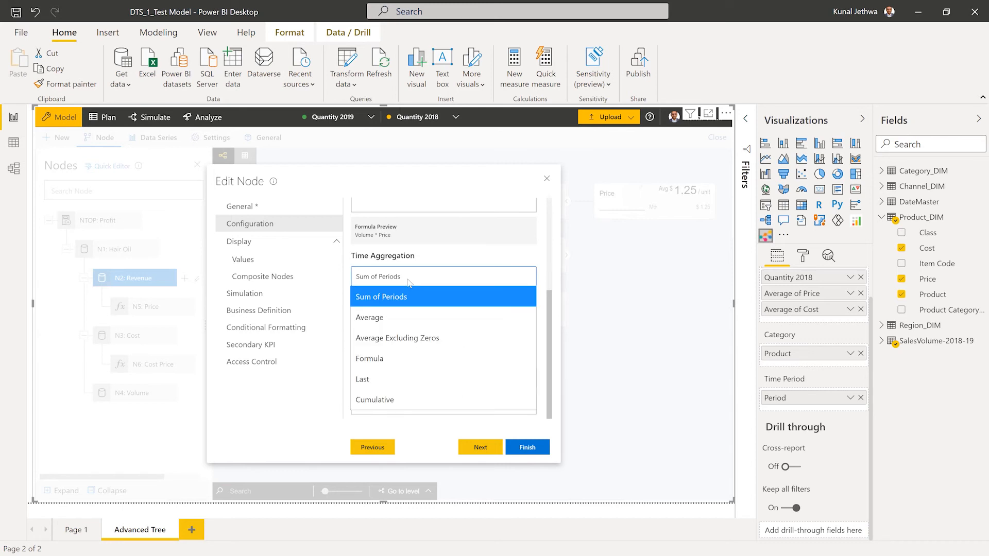
pyautogui.click(410, 283)
pyautogui.click(409, 280)
pyautogui.click(411, 280)
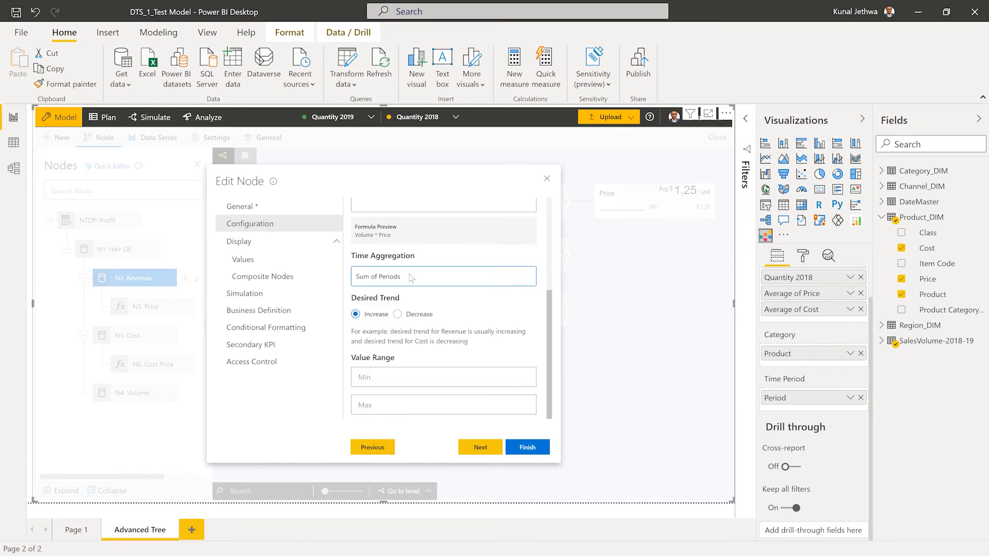
pyautogui.click(263, 293)
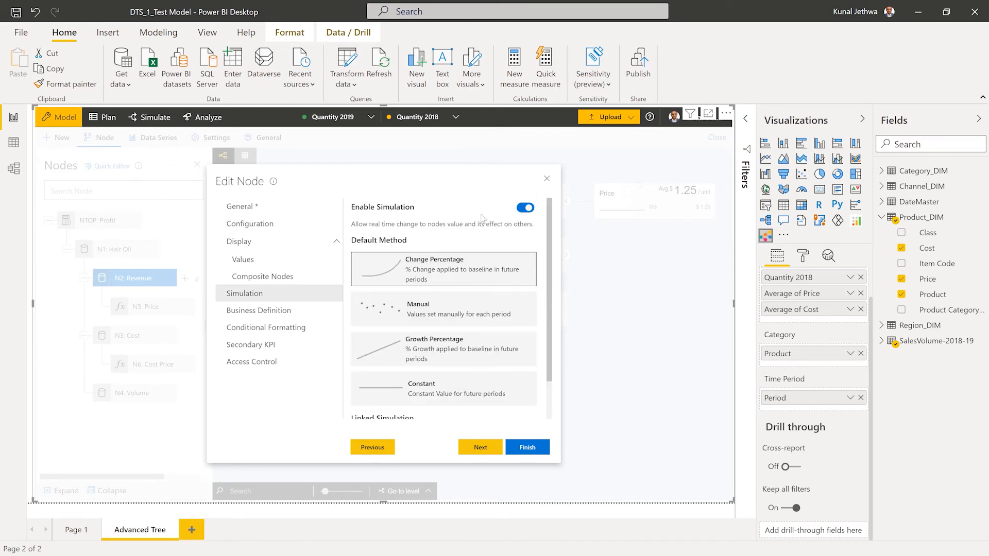
pyautogui.click(520, 211)
pyautogui.click(511, 450)
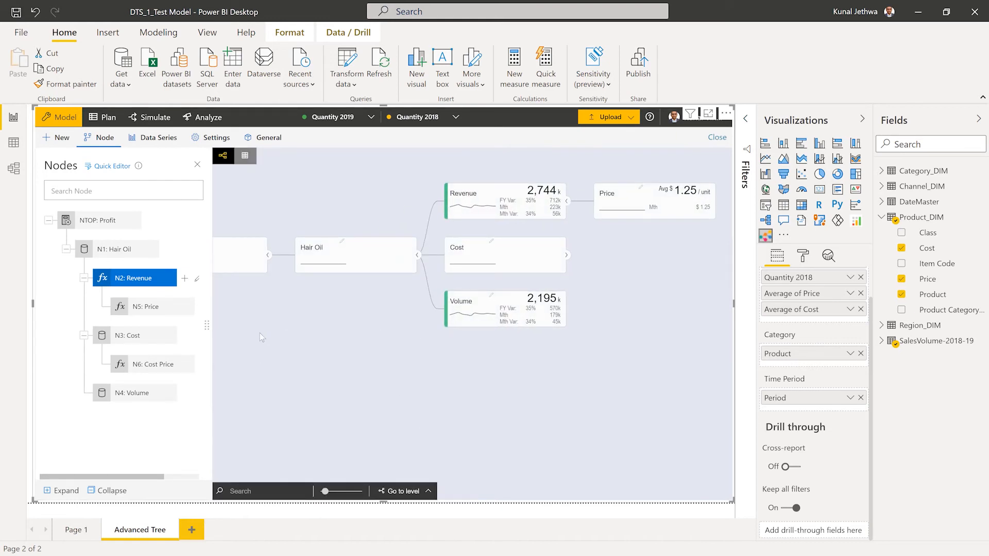
# Set the Cost node's calculation method to Formula and define it as Volume * Cost Price (N4 * N6)
pyautogui.doubleClick(145, 337)
pyautogui.click(242, 224)
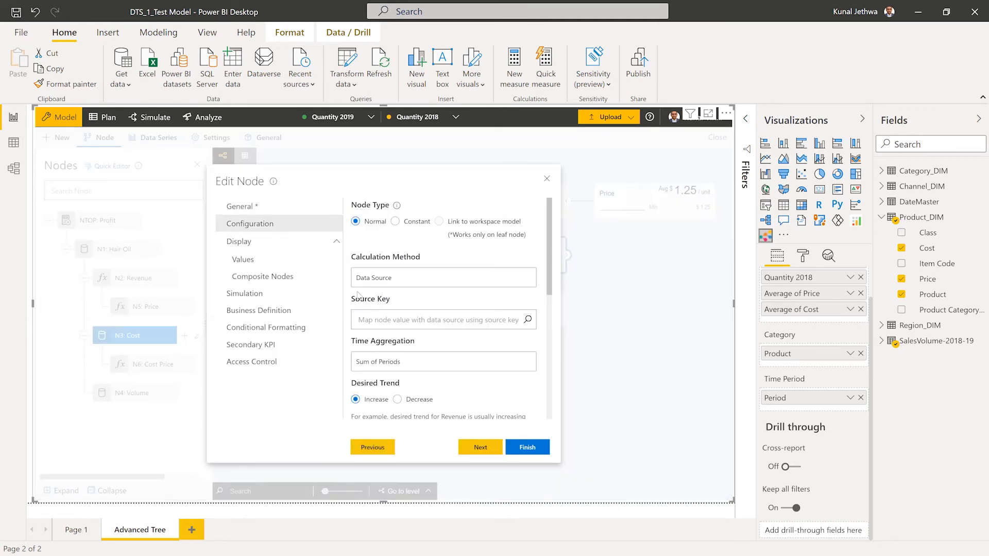
pyautogui.click(373, 281)
pyautogui.click(381, 398)
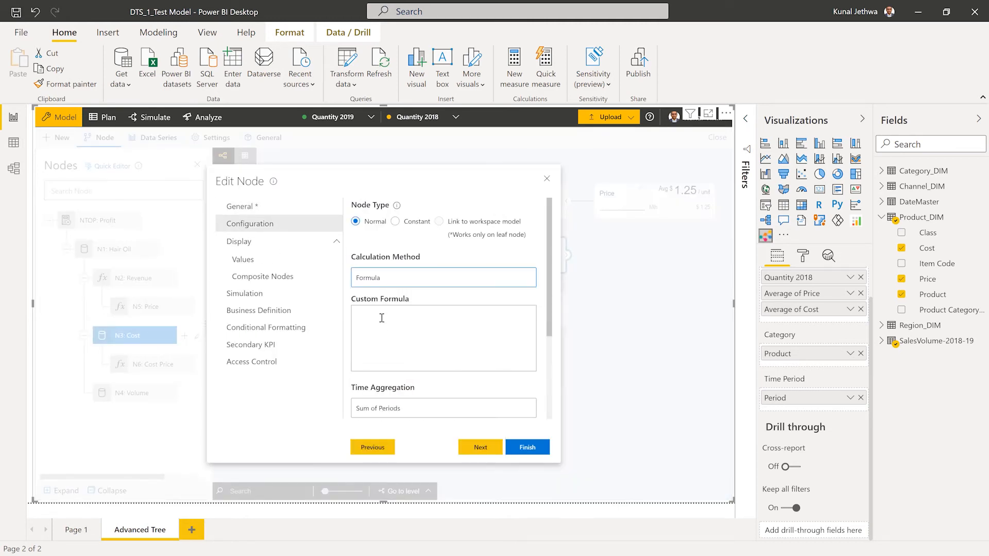
pyautogui.click(382, 318)
pyautogui.write('Volum')
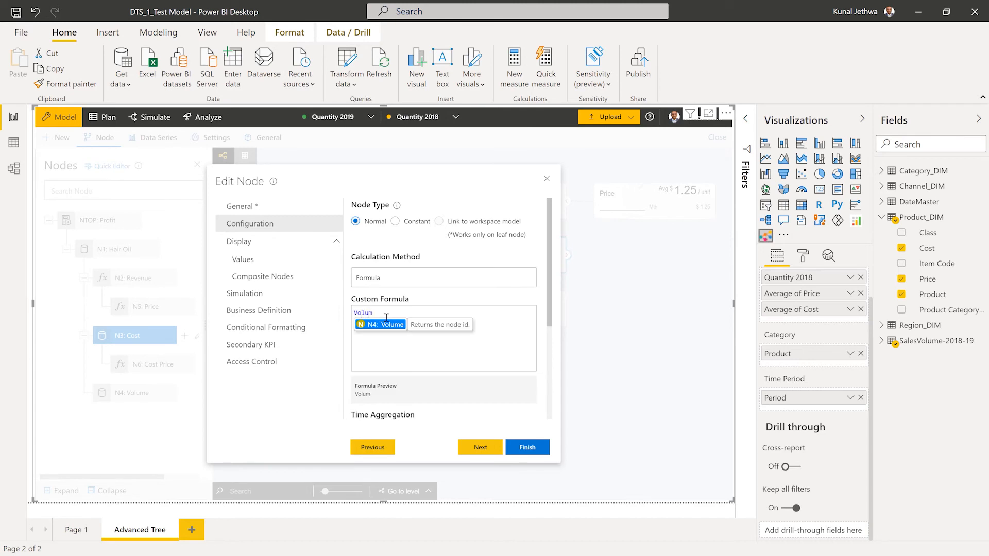
pyautogui.click(388, 329)
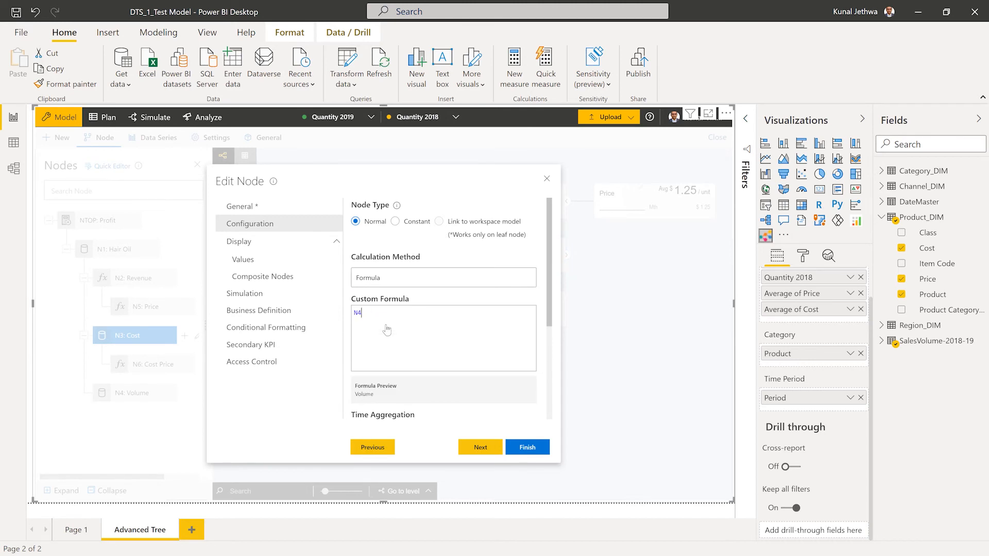
pyautogui.write('* Cost')
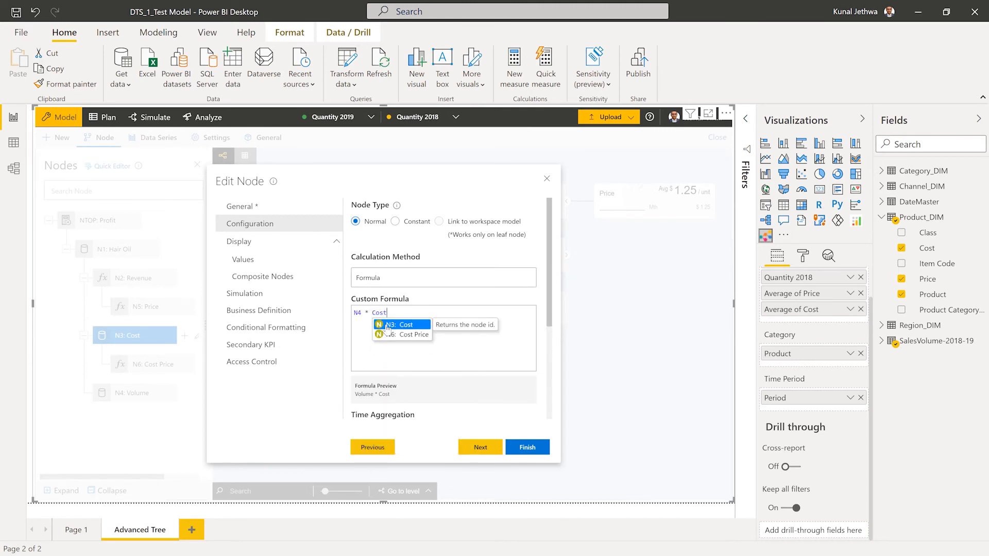
pyautogui.click(416, 335)
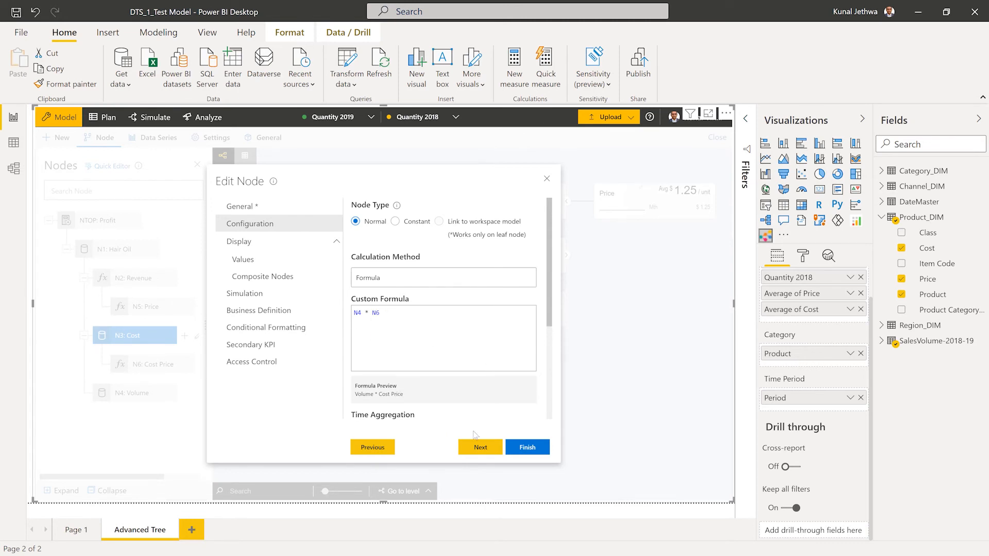
# Set the Cost node's desired trend to Decrease, disable its simulation, and finish editing the node
pyautogui.scroll(-2, 439, 384)
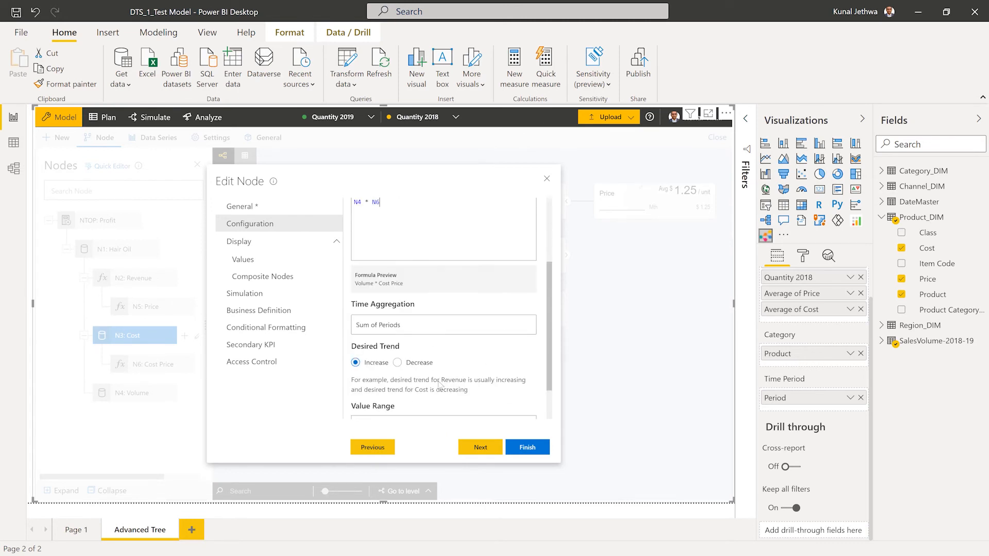
pyautogui.click(398, 364)
pyautogui.click(244, 294)
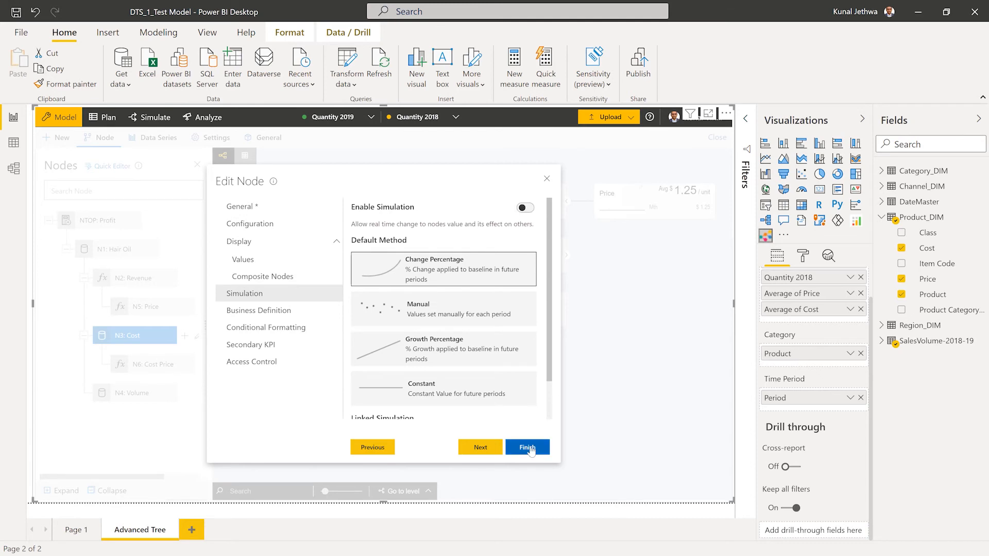
pyautogui.click(527, 447)
# Set the Hair Oil node's calculation method to Formula and define it as Revenue - Cost (N2 - N3)
pyautogui.click(115, 249)
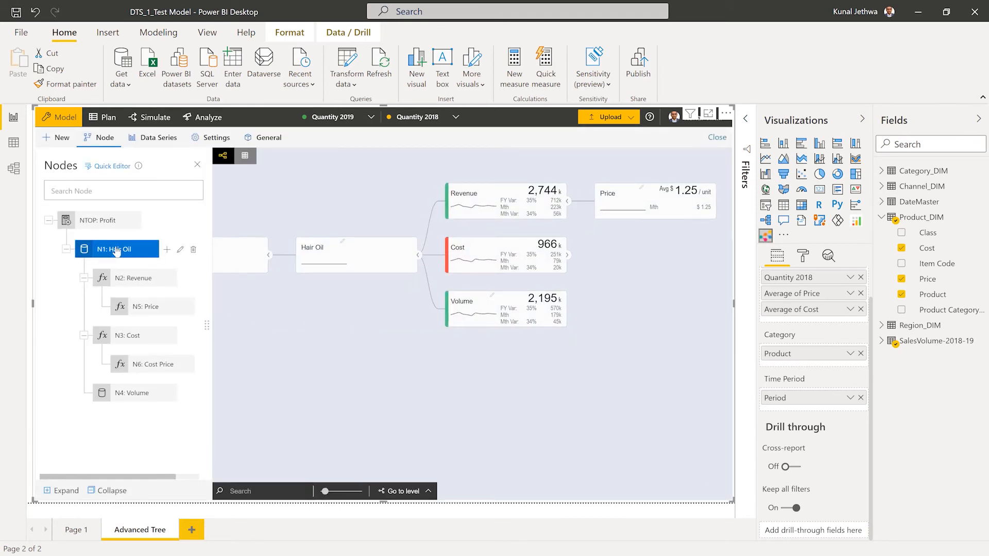
pyautogui.click(180, 249)
pyautogui.click(268, 224)
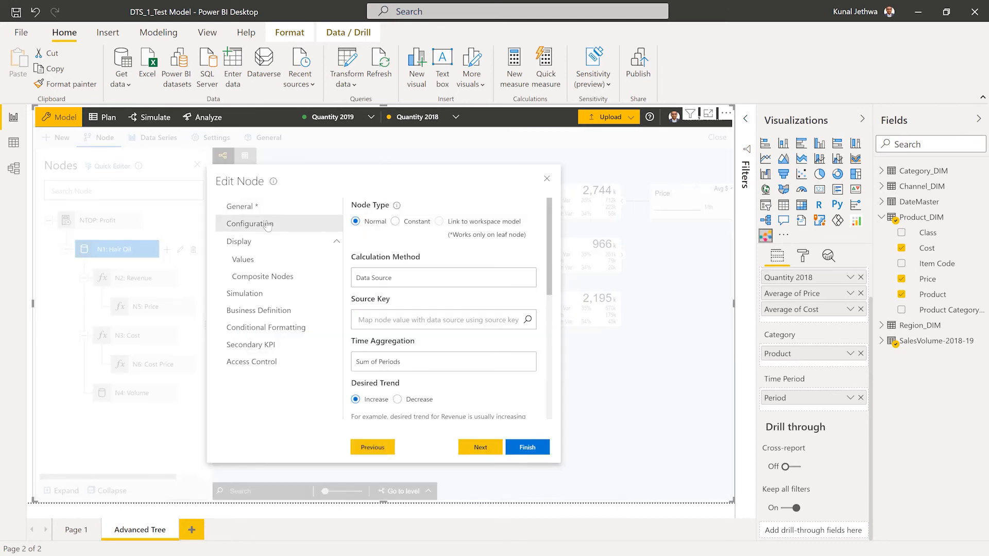
pyautogui.click(407, 281)
pyautogui.click(381, 401)
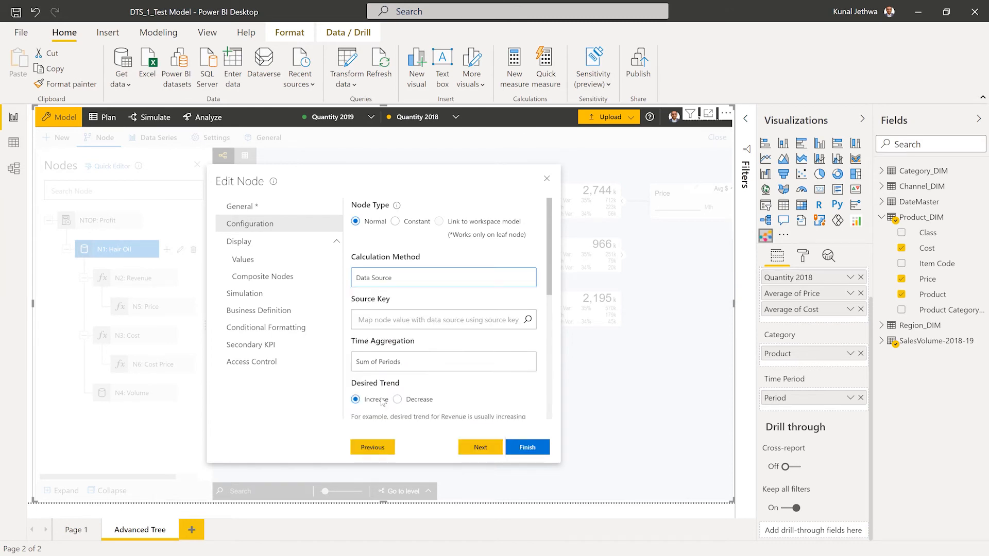
pyautogui.click(389, 314)
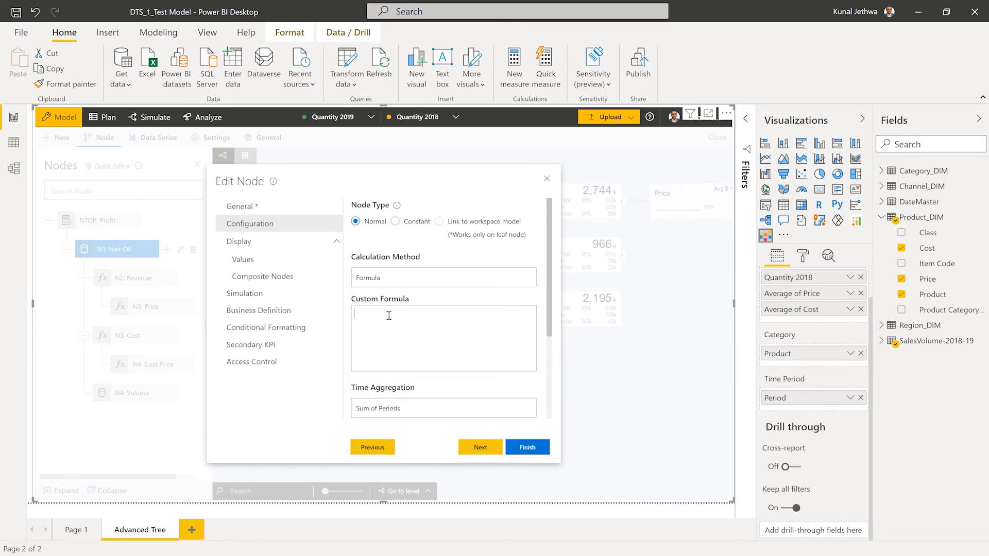
pyautogui.write('Reven')
pyautogui.press('Return')
pyautogui.write('- ')
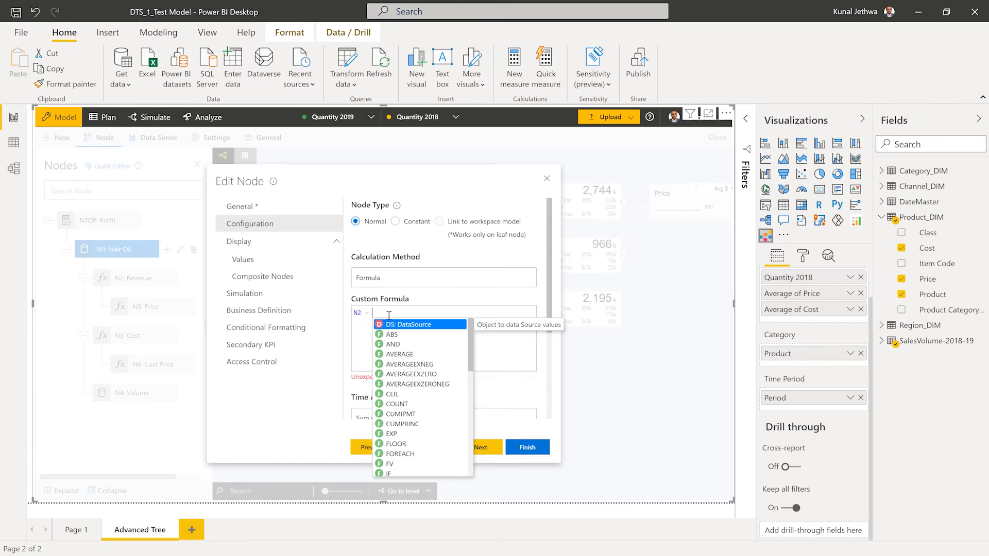
pyautogui.write('Cost')
pyautogui.press('Return')
# Disable simulation for the Hair Oil node and finish editing it
pyautogui.scroll(-2, 472, 324)
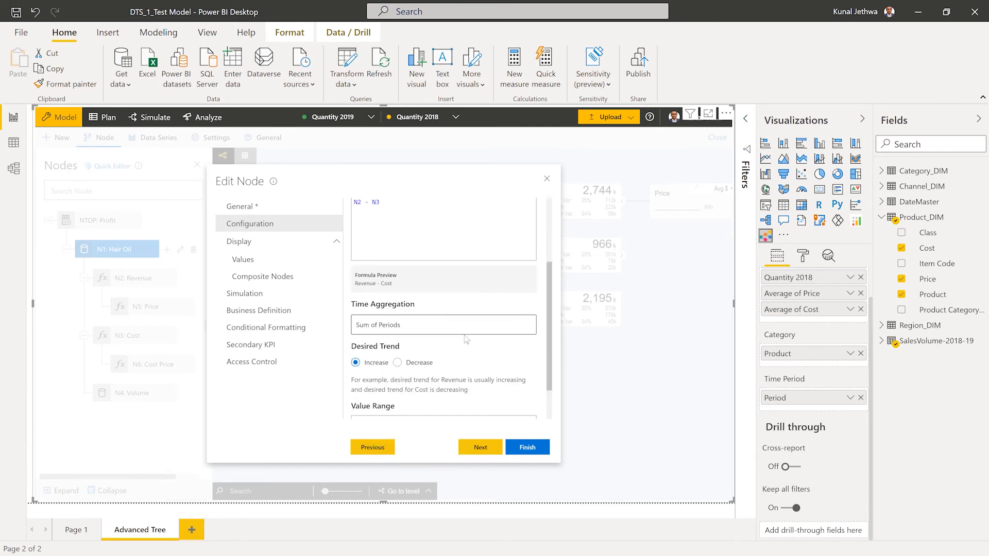
pyautogui.scroll(-1, 422, 338)
pyautogui.click(261, 293)
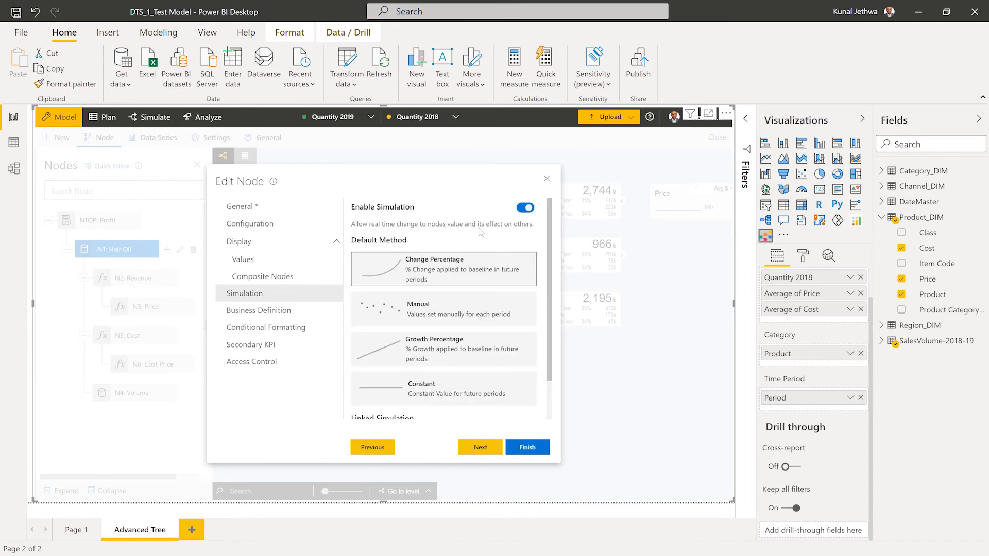
pyautogui.click(526, 208)
pyautogui.click(527, 448)
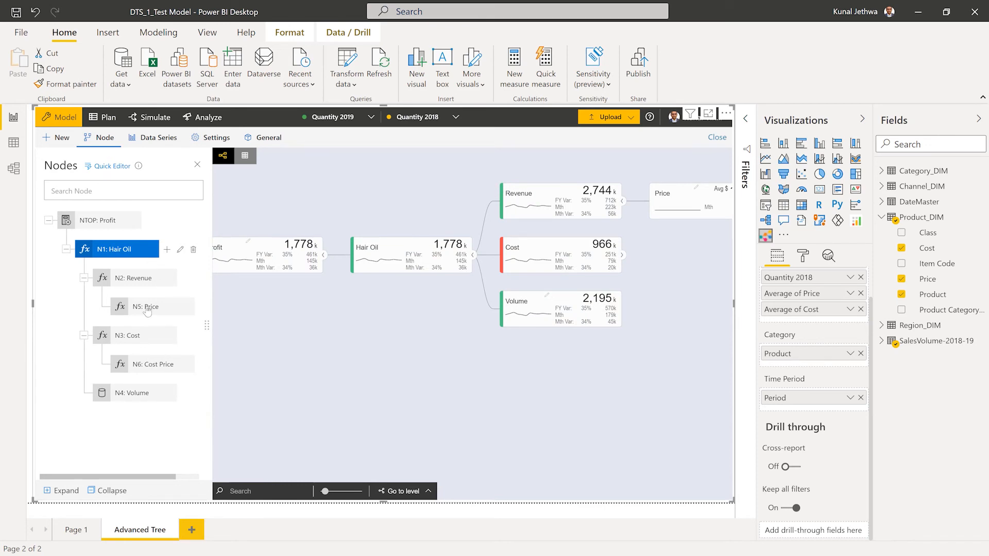
# Set the Price node's display to Hidden so it has no card of its own in the tree
pyautogui.click(159, 365)
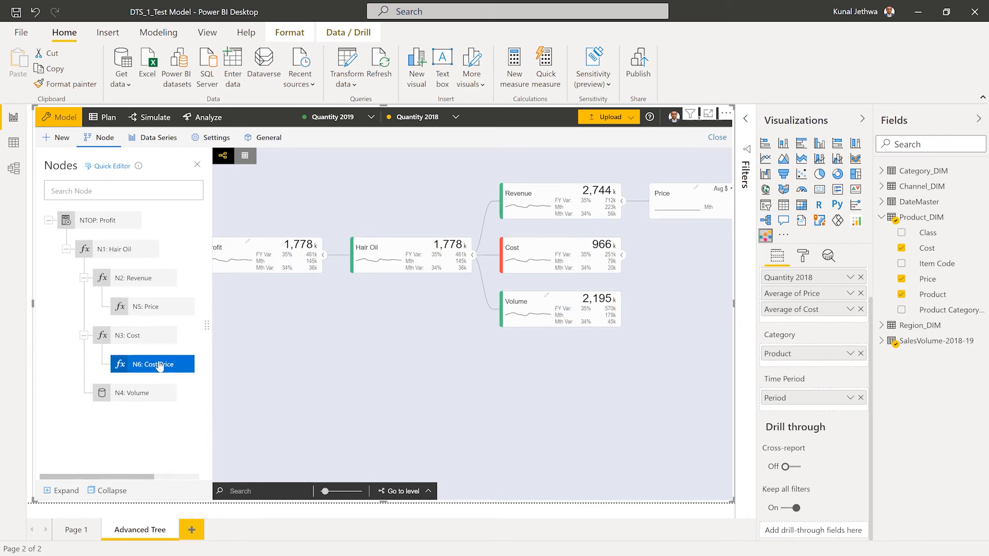
pyautogui.doubleClick(154, 311)
pyautogui.click(244, 261)
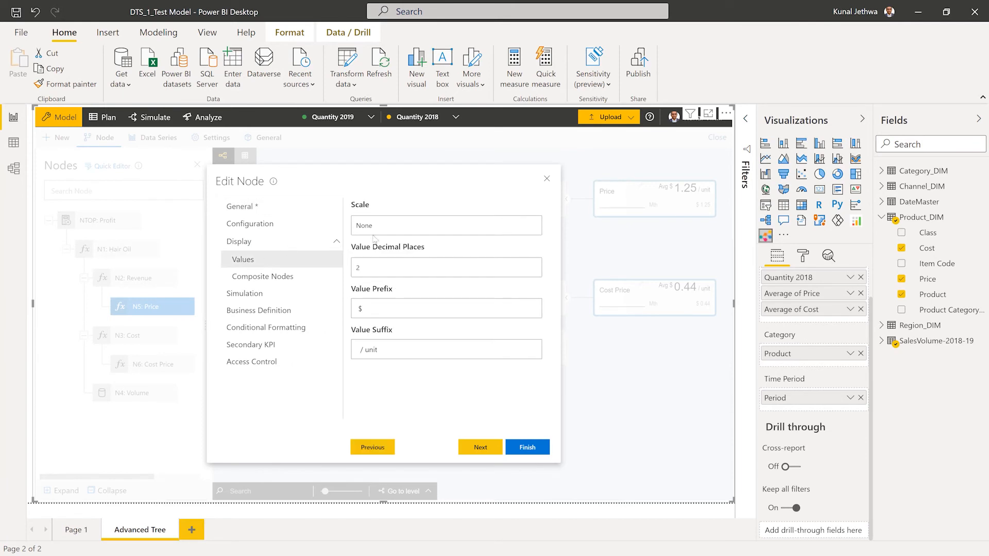
pyautogui.click(235, 244)
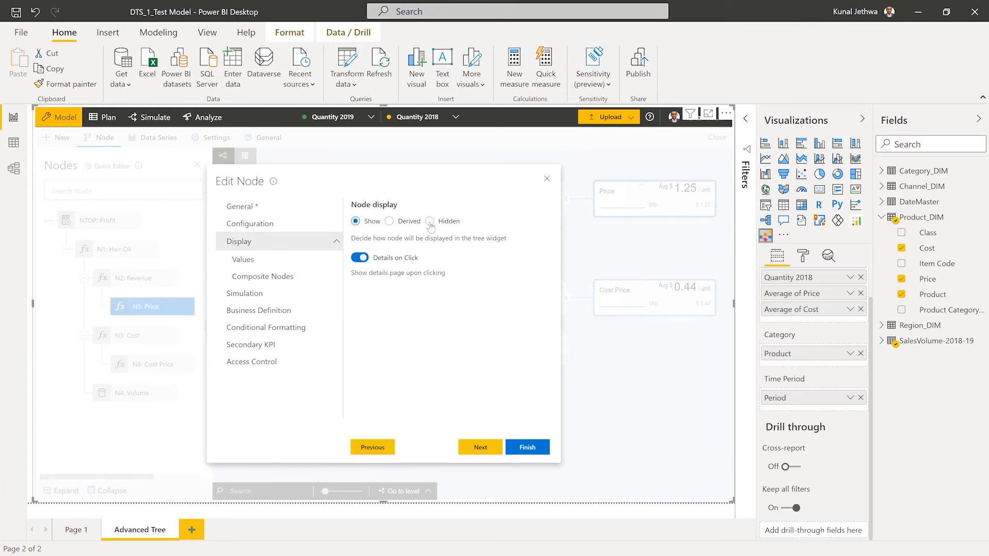
pyautogui.click(429, 221)
pyautogui.click(527, 447)
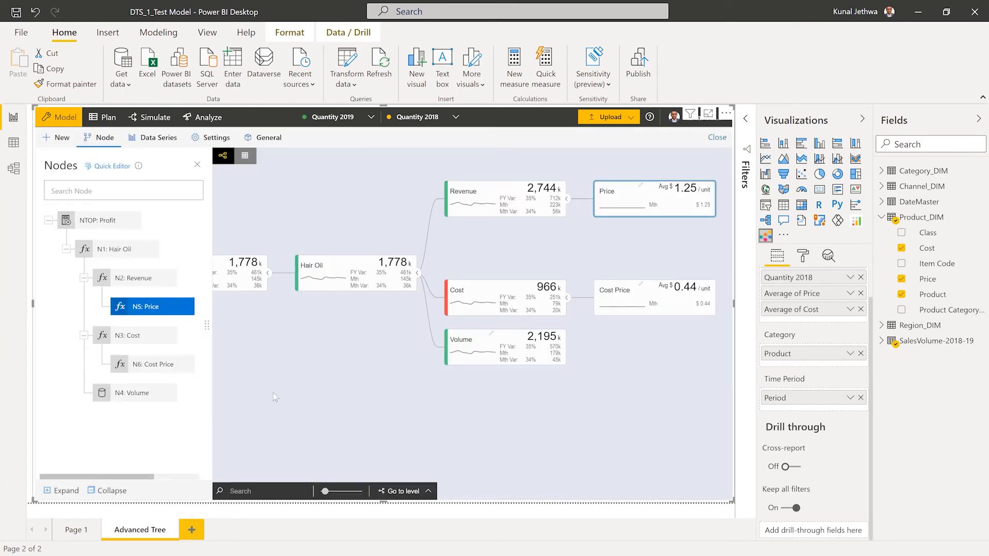
# Set the Cost Price node's display to Hidden in the tree and finish editing it
pyautogui.doubleClick(153, 364)
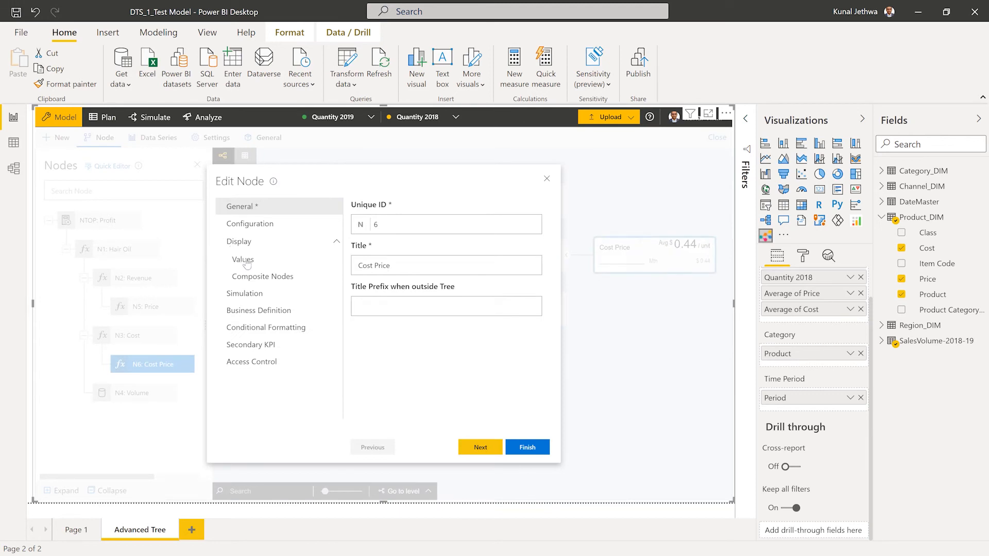
pyautogui.click(242, 245)
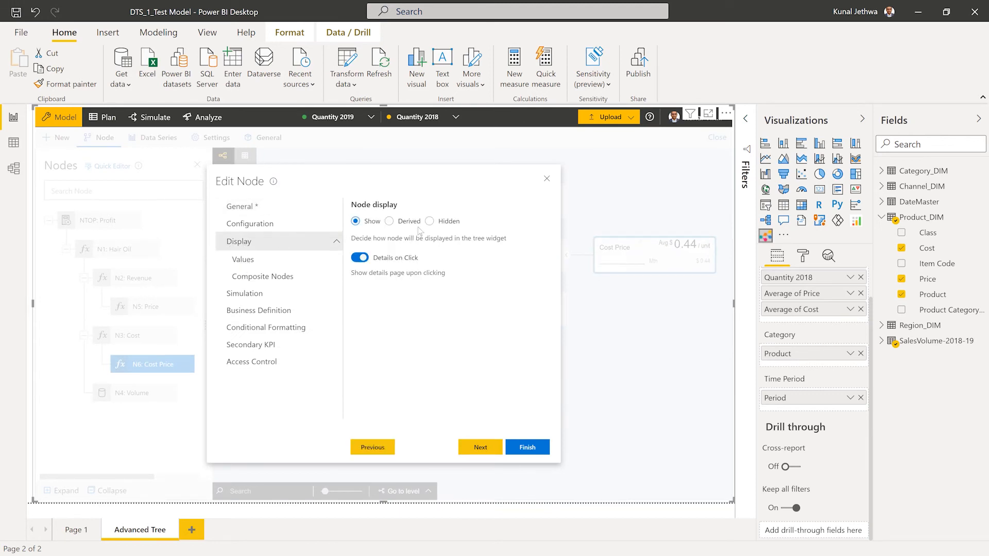
pyautogui.click(429, 222)
pyautogui.click(531, 448)
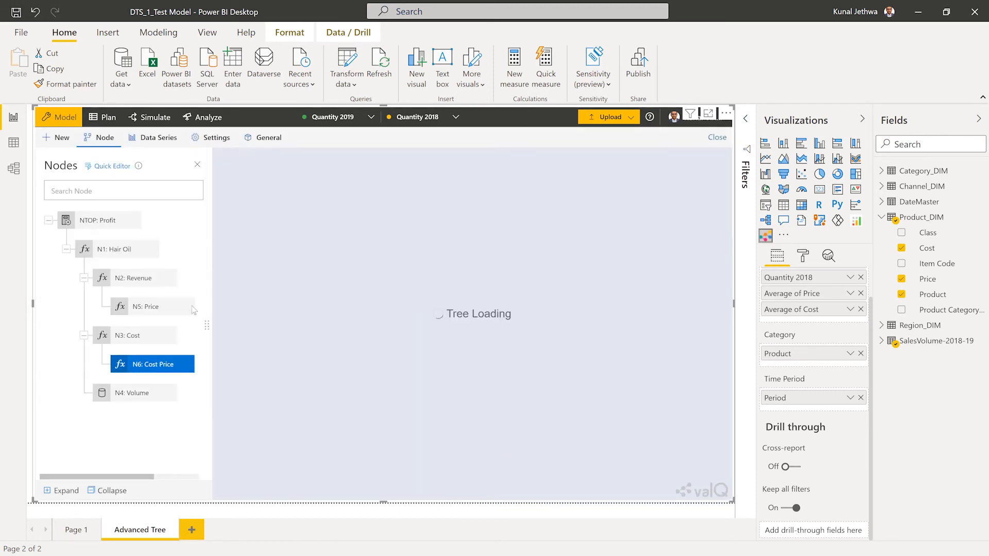
# Add N5: Price as a composite node of the Revenue node and finish editing
pyautogui.doubleClick(148, 281)
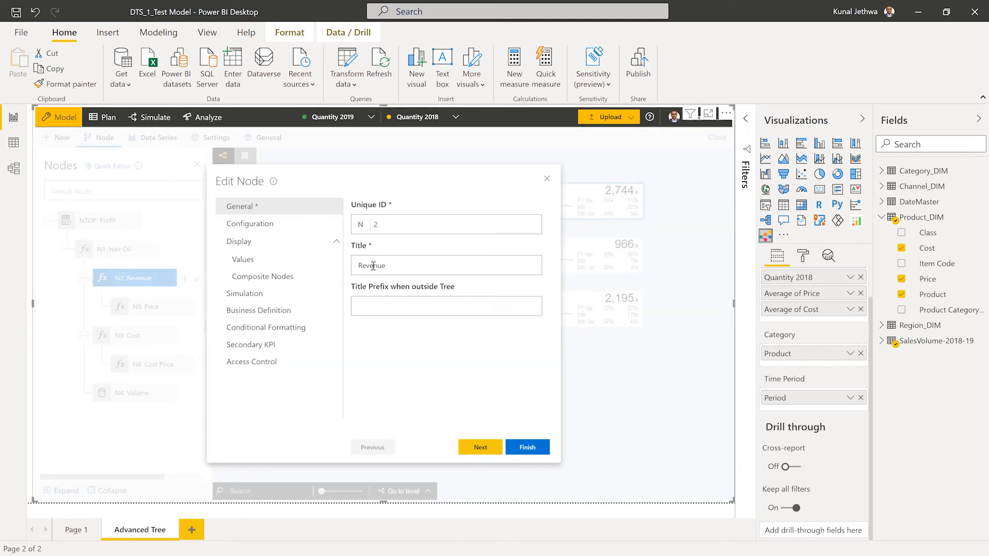
pyautogui.click(255, 278)
pyautogui.click(387, 226)
pyautogui.write('Price')
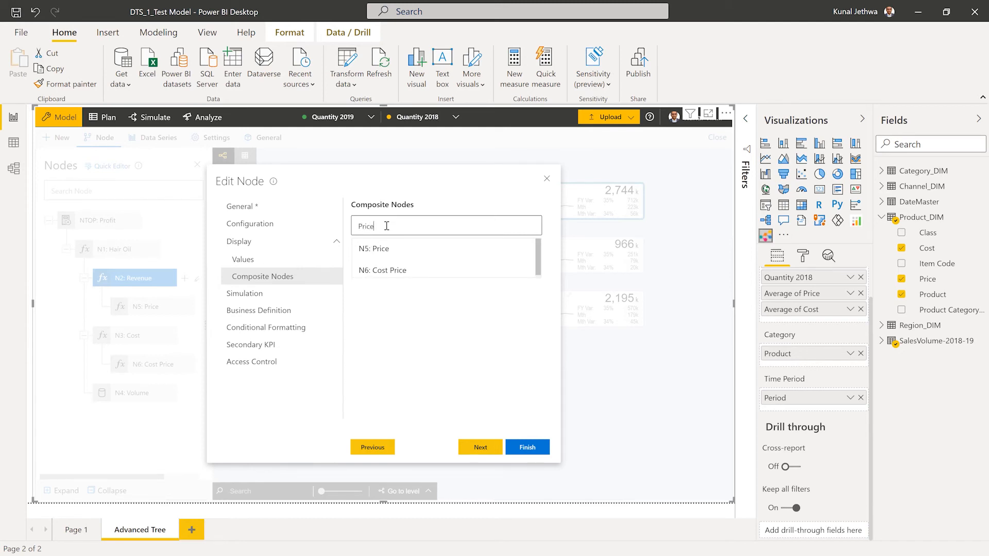
pyautogui.click(384, 248)
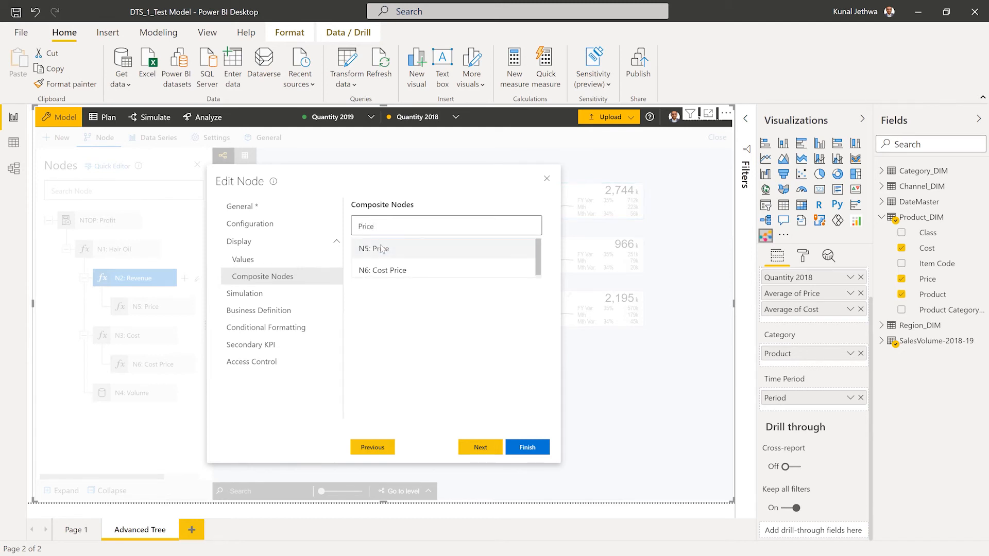
pyautogui.click(535, 452)
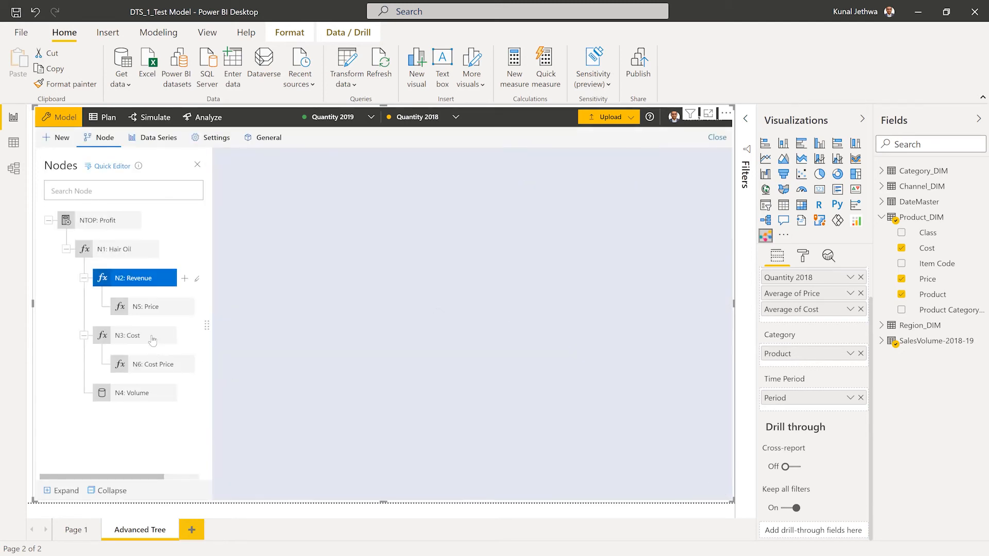
# Add N6: Cost Price as a composite node of the Cost node and finish editing
pyautogui.doubleClick(150, 338)
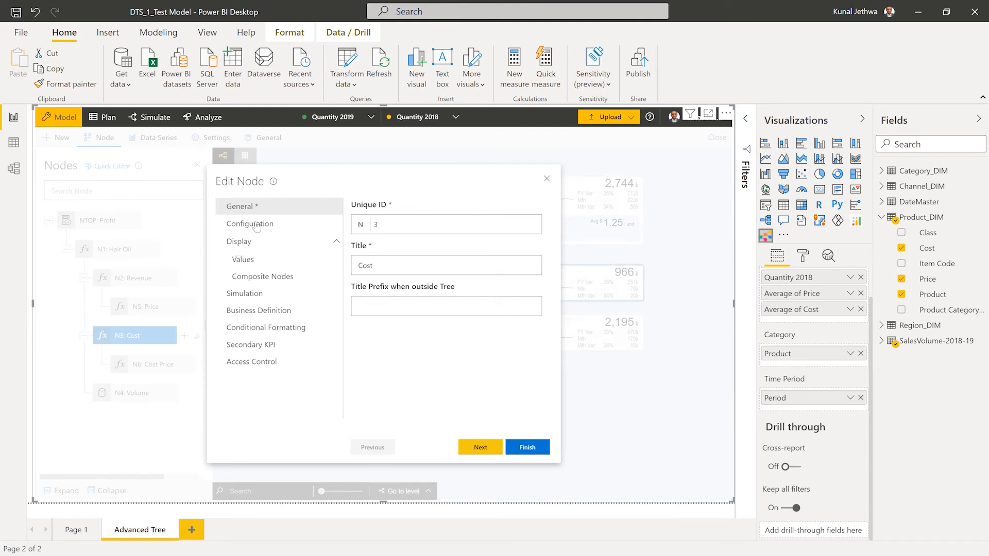
pyautogui.click(247, 278)
pyautogui.click(372, 225)
pyautogui.write('Cost')
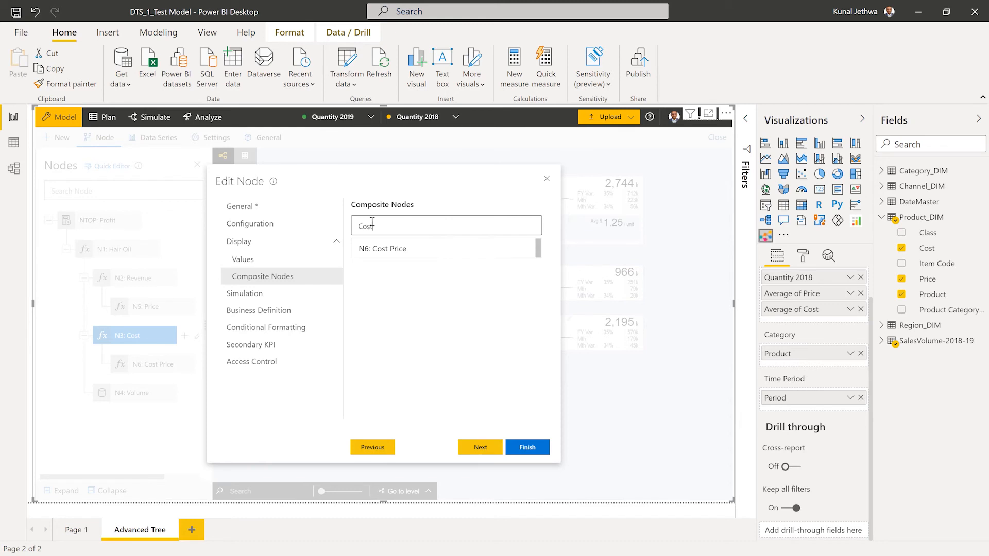
pyautogui.click(389, 249)
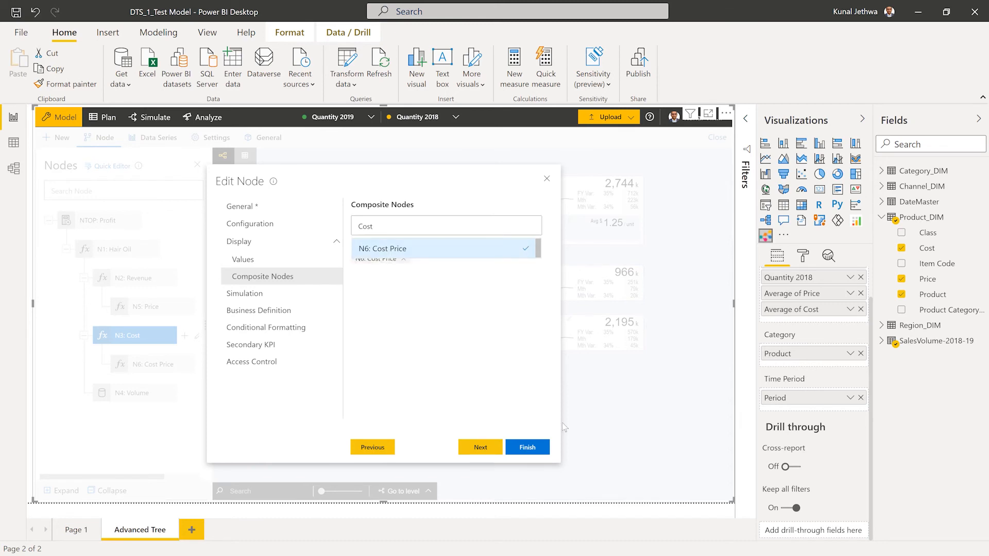
pyautogui.click(528, 447)
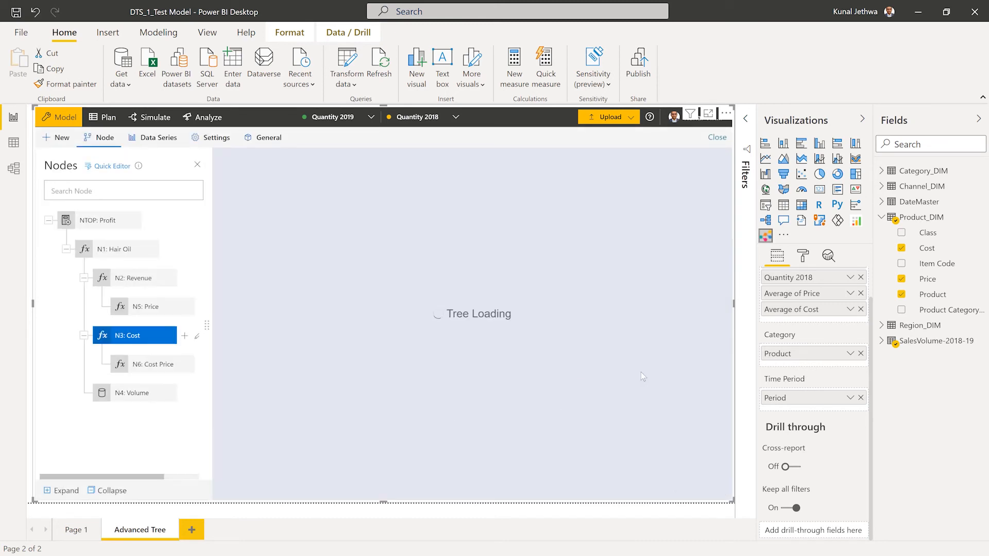
# Switch the model to simulation and try the price within Revenue at 40% lower and at 30% higher
pyautogui.click(118, 222)
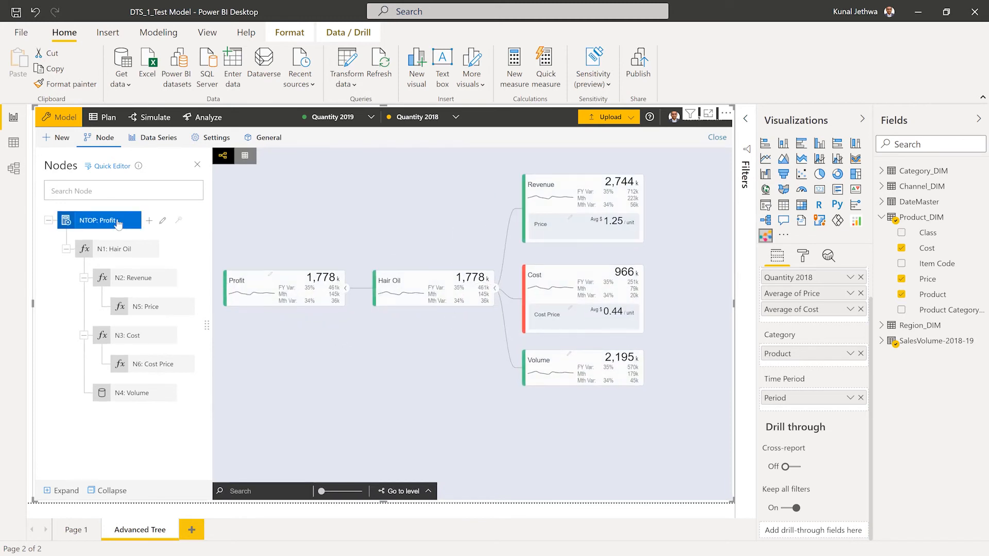
pyautogui.click(149, 117)
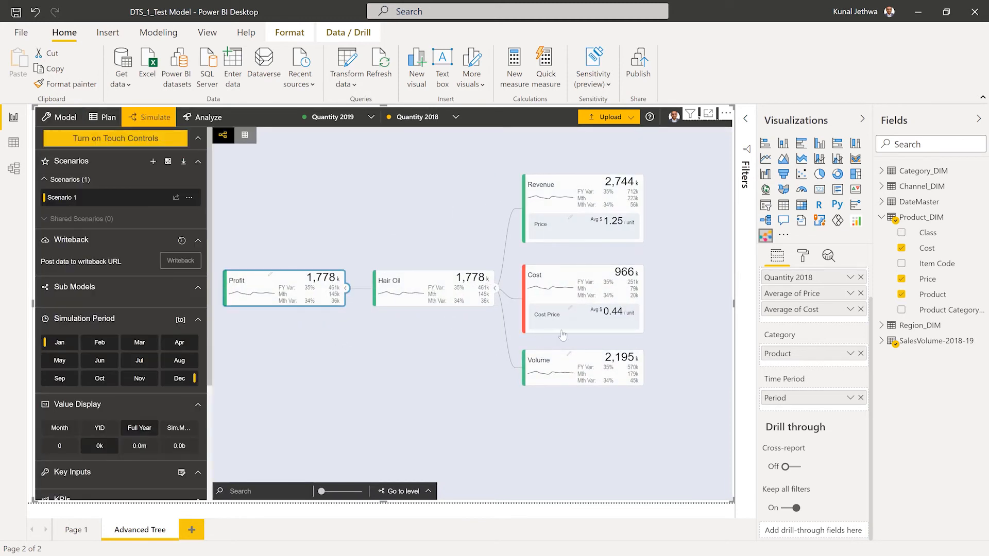
pyautogui.moveTo(567, 232)
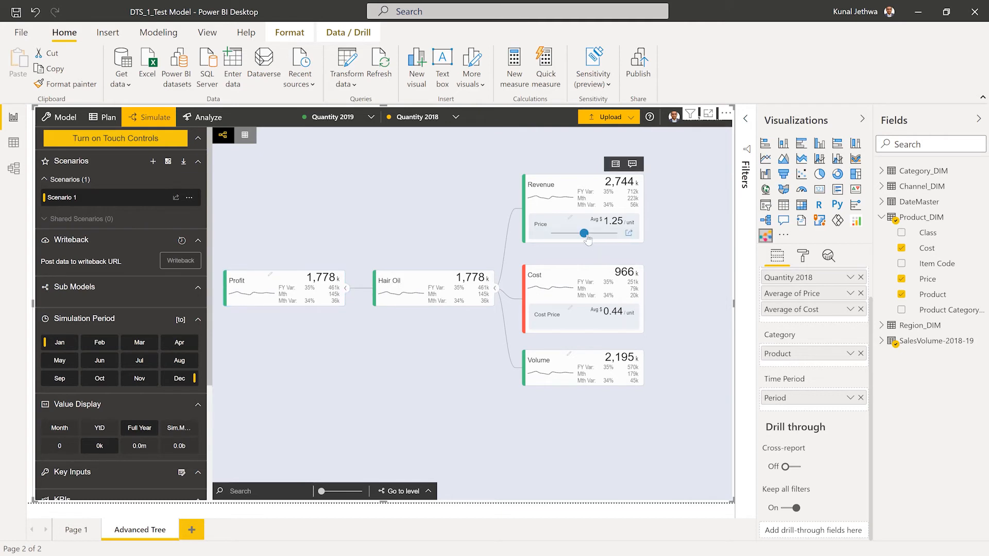
pyautogui.moveTo(584, 234)
pyautogui.mouseDown()
pyautogui.moveTo(596, 234)
pyautogui.moveTo(570, 234)
pyautogui.mouseUp()
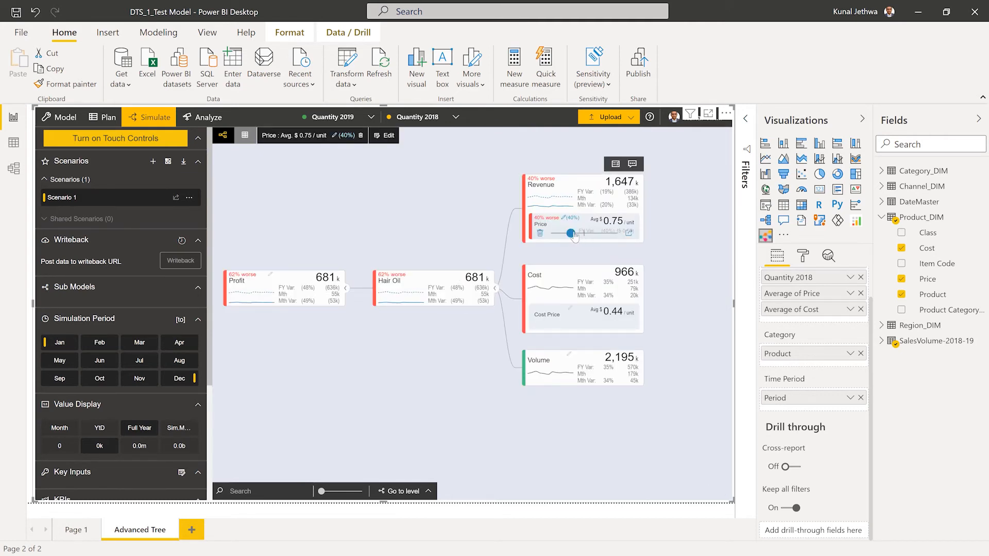
pyautogui.click(592, 235)
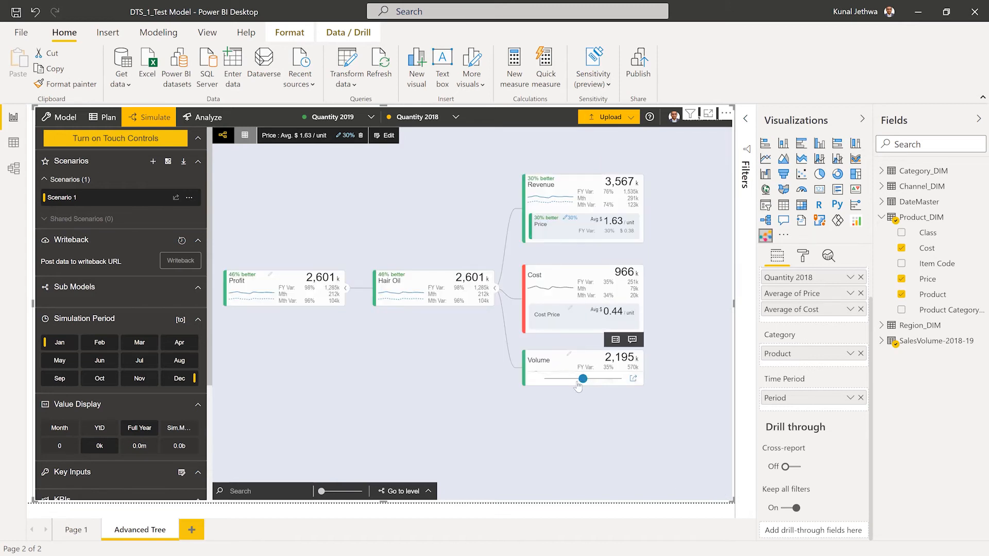
# Simulate a 29% increase in Volume and raise the simulated price increase to 38%
pyautogui.moveTo(583, 380)
pyautogui.mouseDown()
pyautogui.moveTo(594, 380)
pyautogui.moveTo(573, 380)
pyautogui.moveTo(594, 382)
pyautogui.mouseUp()
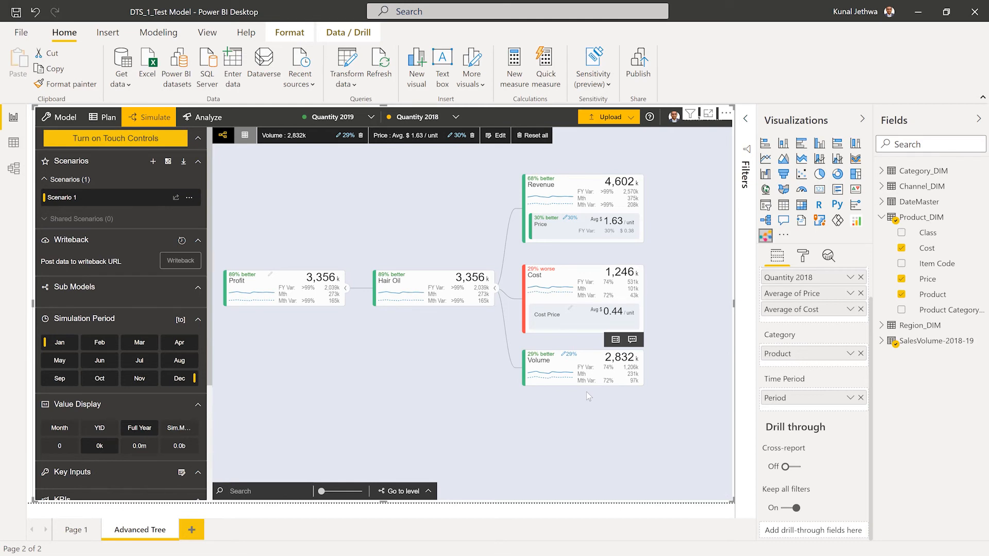
pyautogui.moveTo(540, 383)
pyautogui.moveTo(563, 372)
pyautogui.moveTo(568, 325)
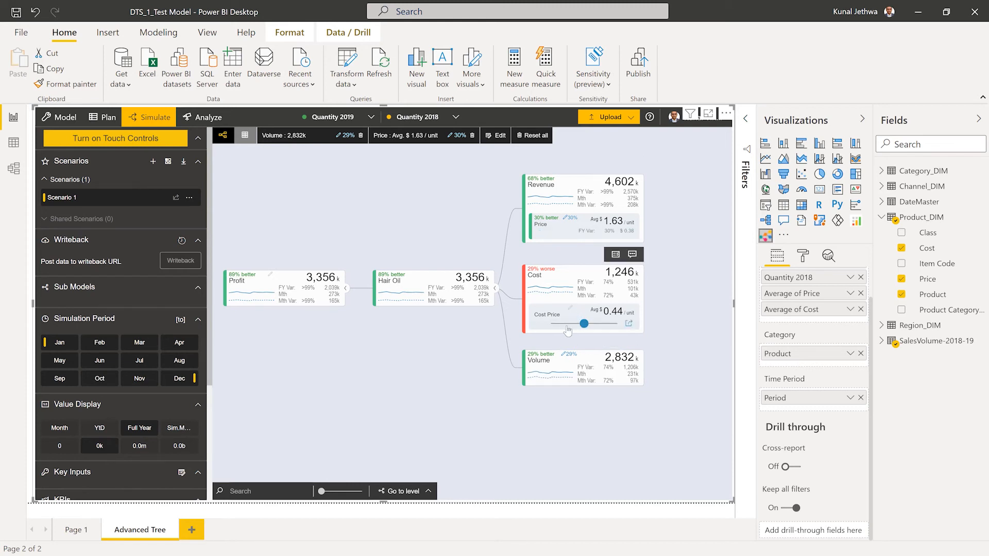
pyautogui.moveTo(561, 227)
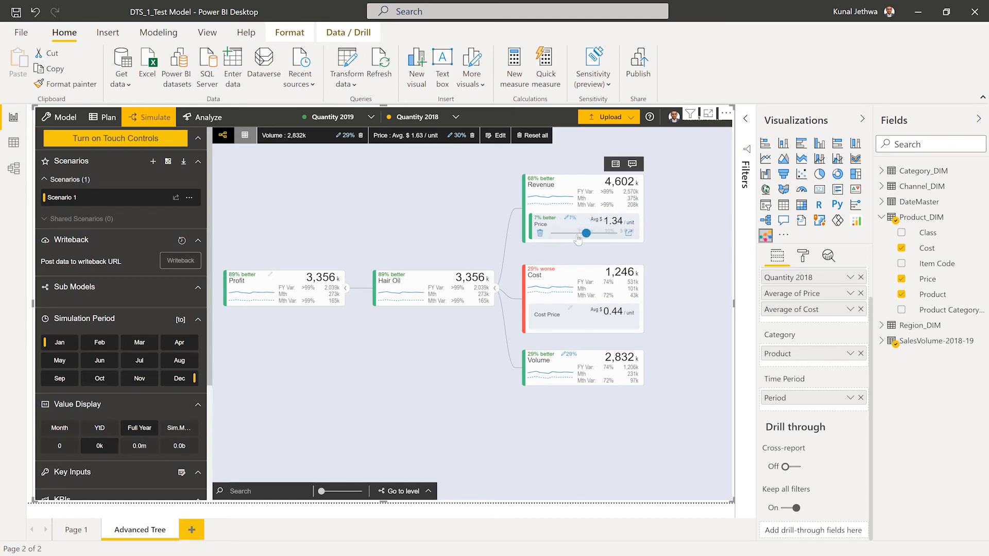
pyautogui.moveTo(594, 233); pyautogui.dragTo(599, 243)
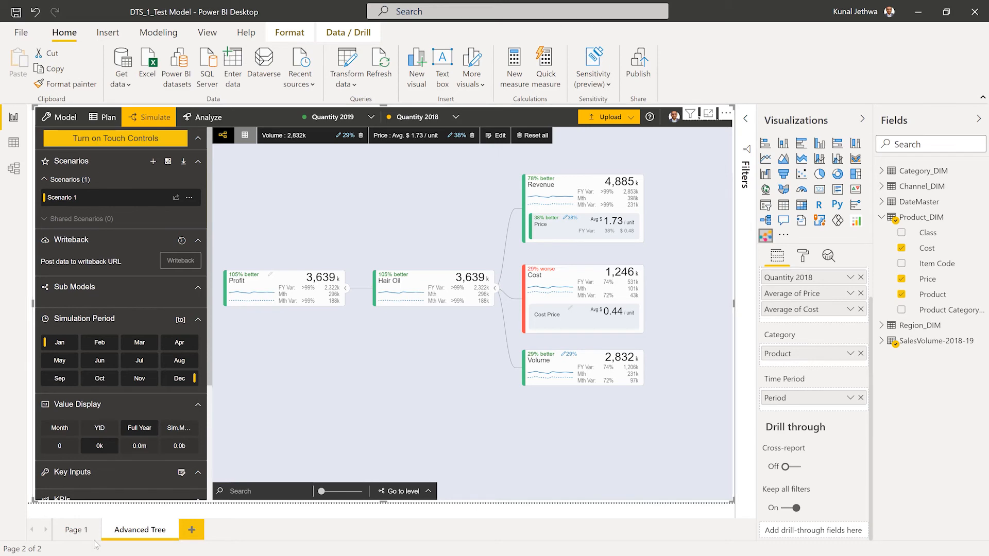
# Rename the report page Page 1 as SimpleTree
pyautogui.click(78, 530)
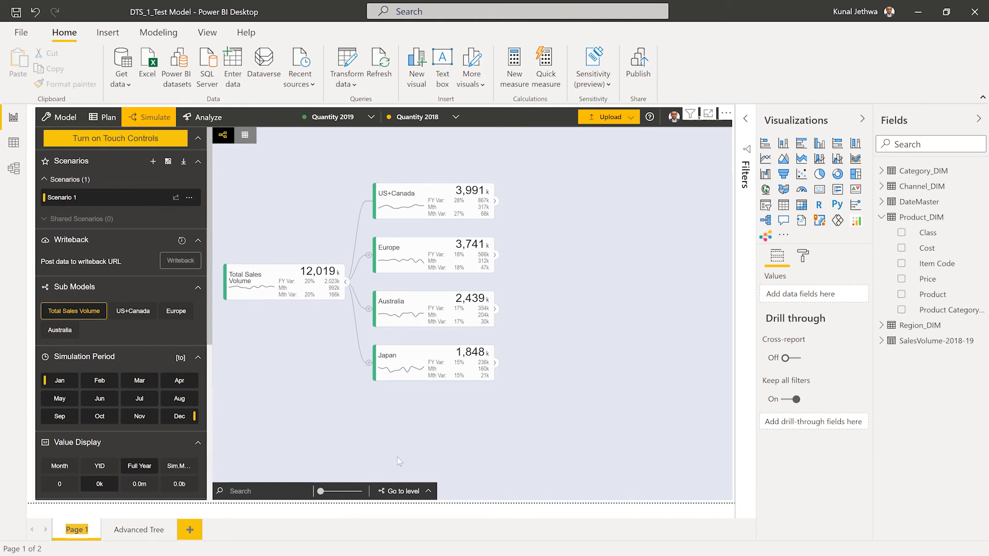
pyautogui.write('SimpleTree')
pyautogui.press('Return')
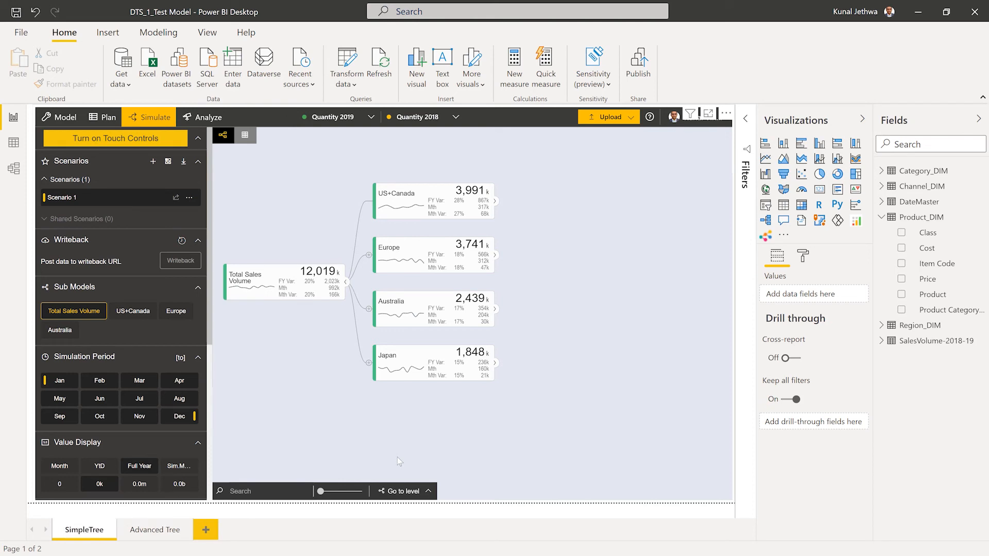